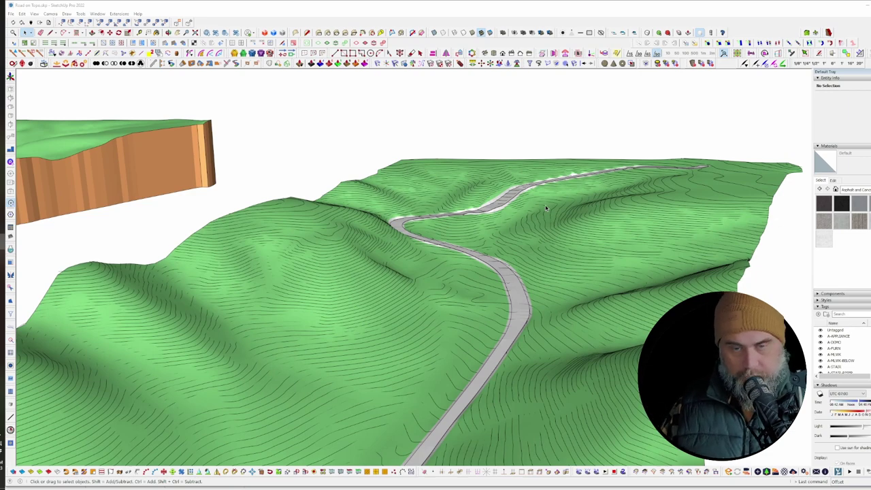
Step: Examine how the road and its shoulders follow the contoured terrain from several angles
scroll(496, 212, "up", 2)
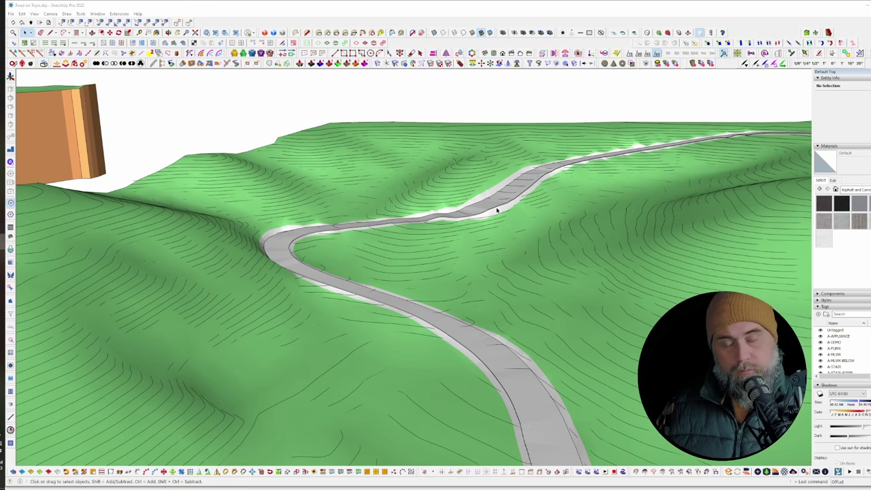
scroll(516, 199, "up", 3)
scroll(434, 222, "up", 2)
middle_click_drag(436, 223, 582, 234)
mouse_move(593, 157)
middle_mouse_down()
mouse_move(501, 243)
mouse_move(384, 138)
mouse_move(449, 305)
mouse_move(368, 283)
mouse_move(494, 327)
mouse_move(364, 314)
middle_mouse_up()
scroll(385, 138, "down", 3)
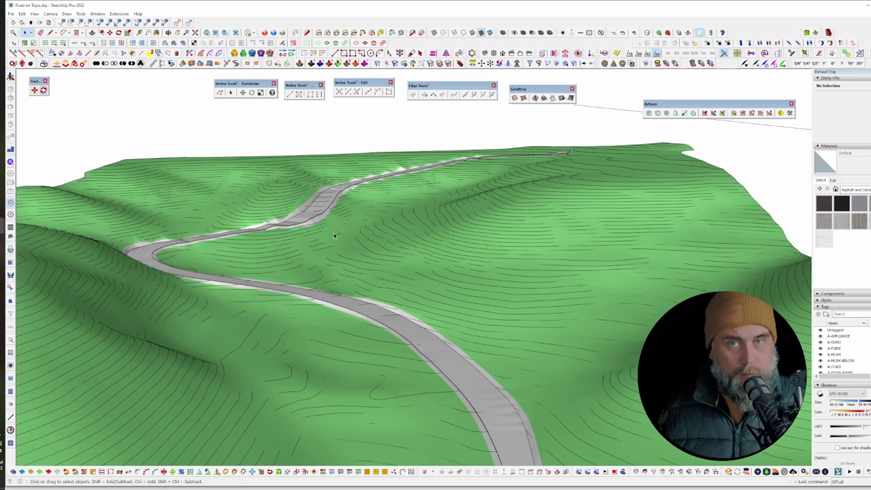
scroll(264, 207, "down", 5)
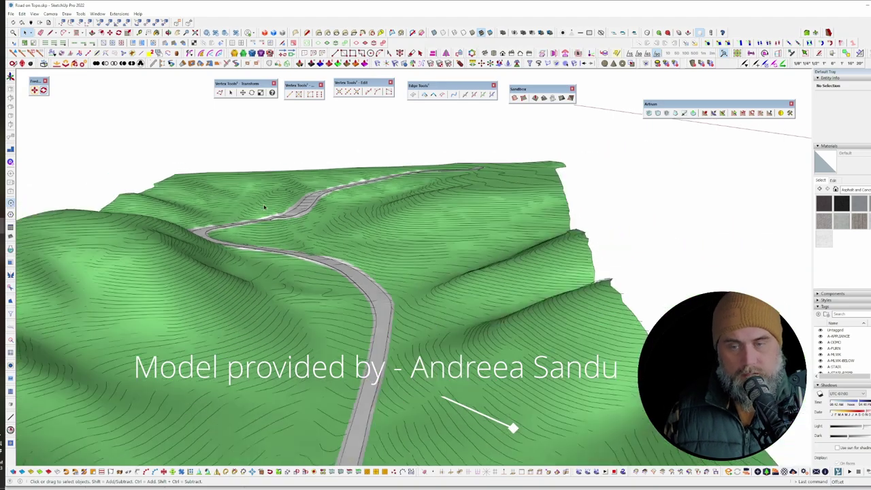
scroll(500, 245, "up", 8)
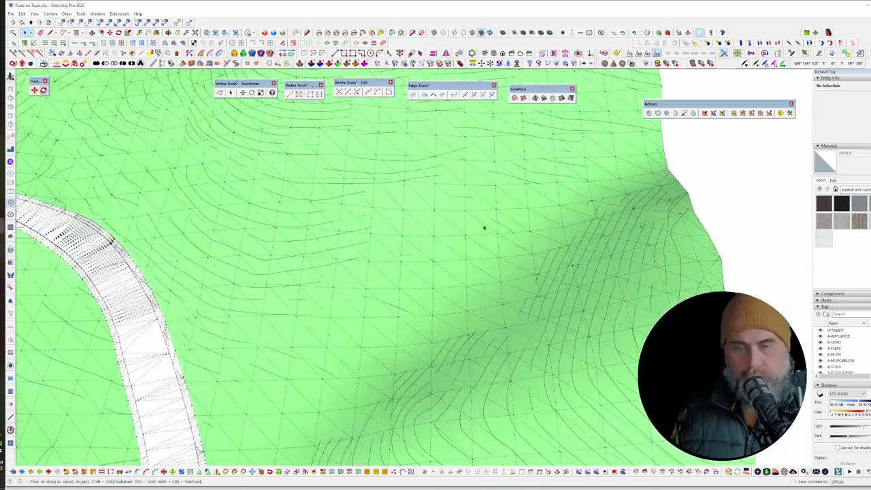
scroll(480, 245, "down", 8)
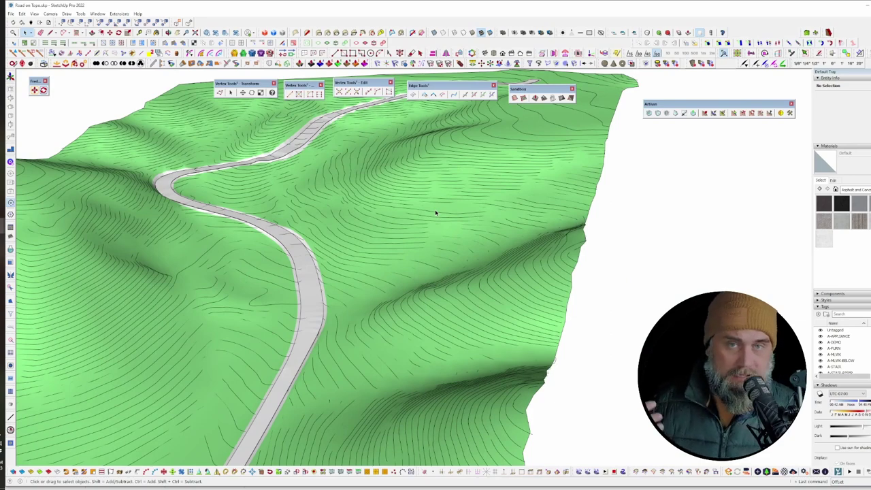
middle_click_drag(286, 167, 383, 231)
scroll(395, 236, "up", 3)
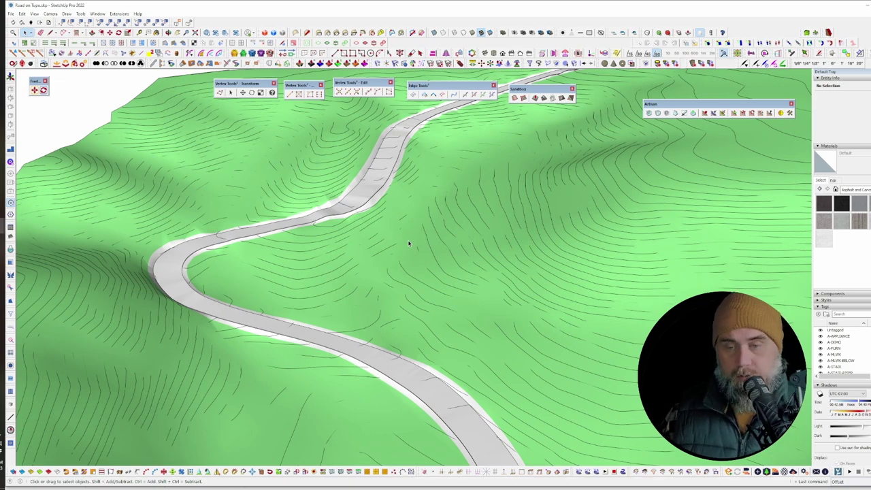
scroll(369, 195, "up", 5)
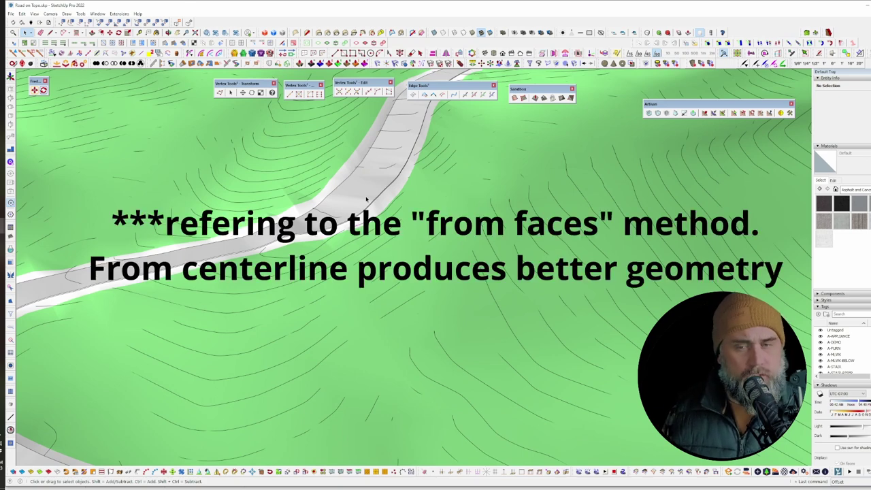
Step: Select the terrain surface around the road and show its hidden geometry
middle_click_drag(366, 199, 338, 294)
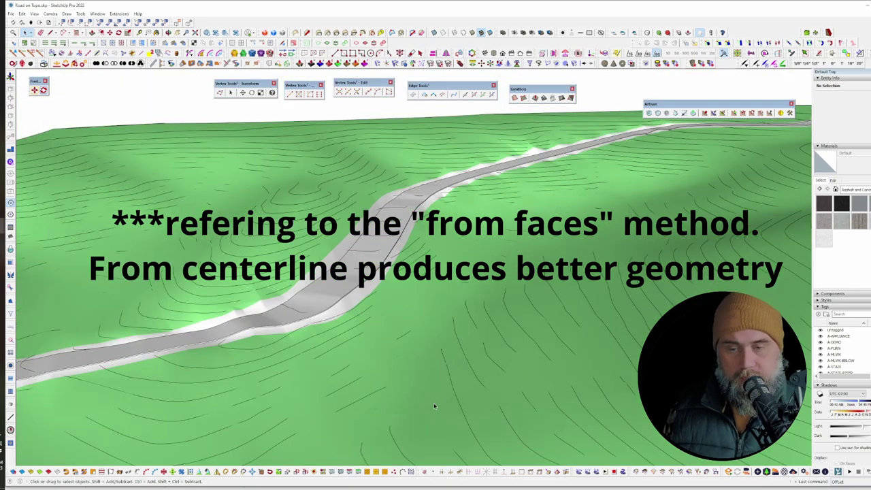
left_click(380, 324)
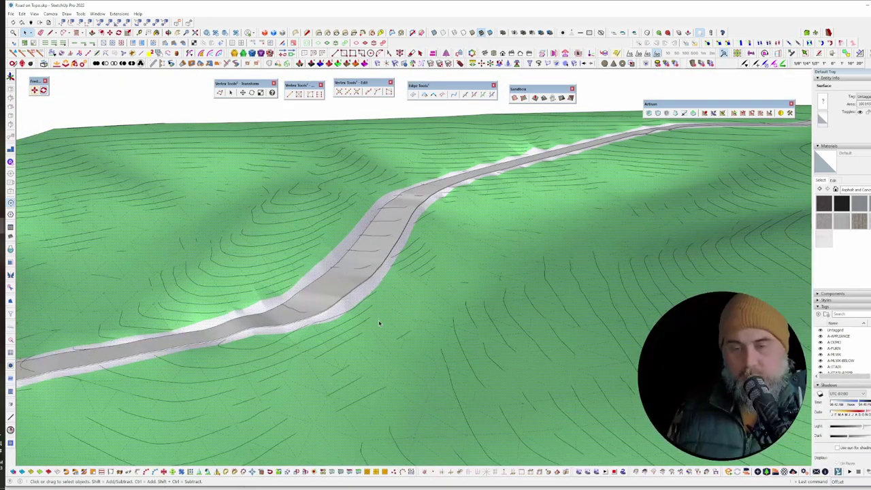
key("alt+h")
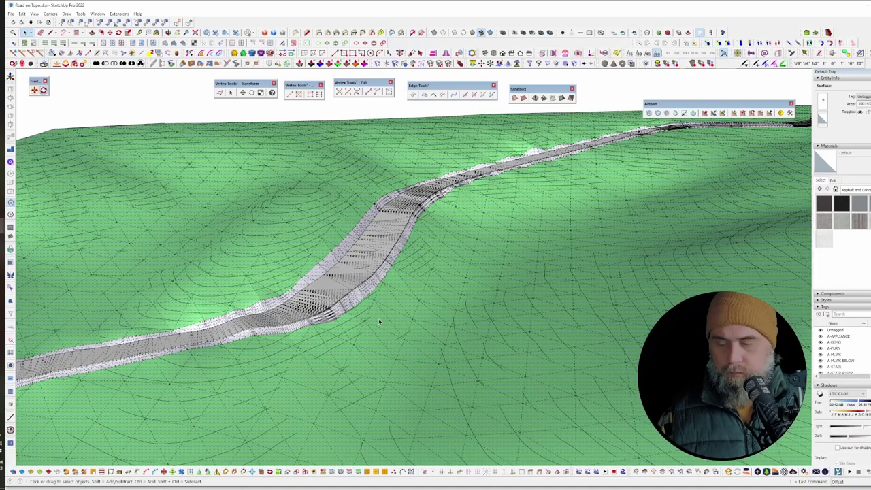
Step: Set finer linked X and Y grid dimensions for the terrain's mesh and generate it
type("200")
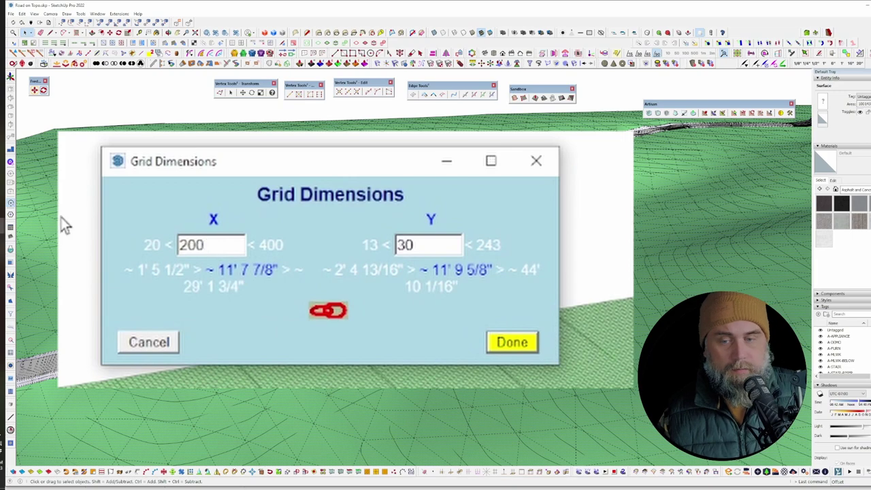
key("Tab")
key("shift+Tab")
type("250")
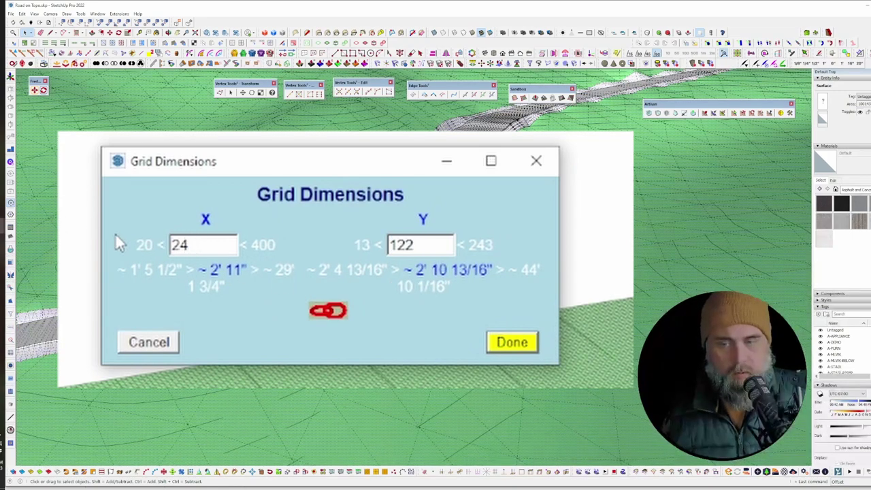
key("Tab")
key("Return")
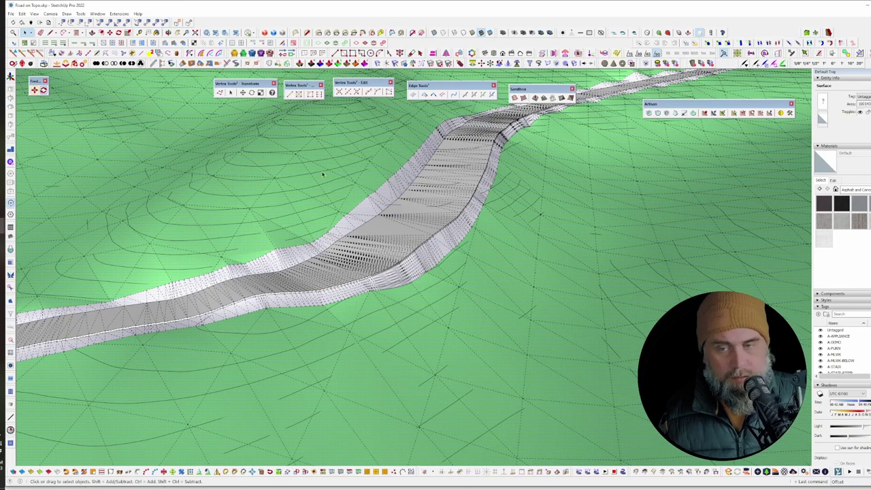
Step: Show the gridded terrain in a parallel-projected top view and open its group for editing with the road visible
scroll(323, 172, "down", 1)
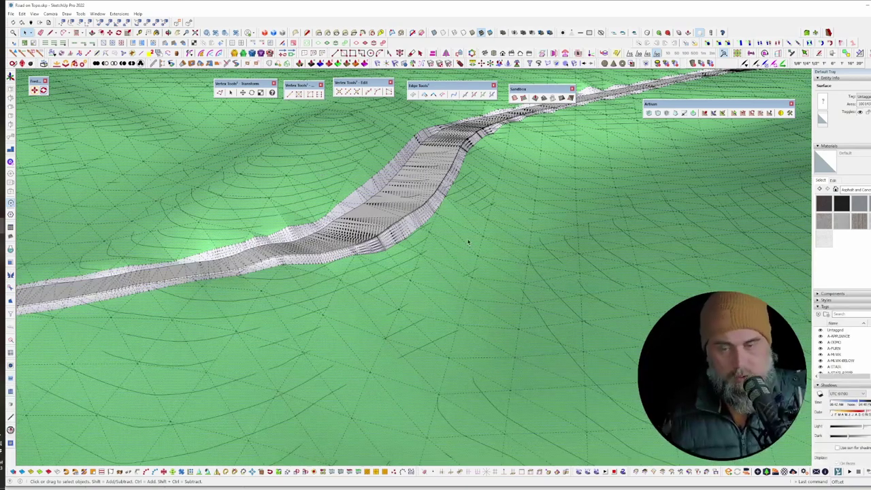
scroll(462, 292, "down", 5)
scroll(459, 240, "down", 5)
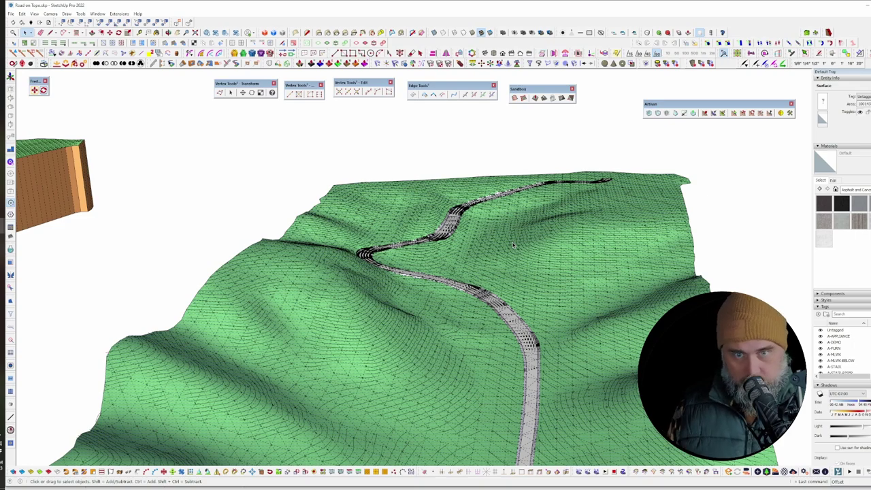
middle_click_drag(514, 245, 306, 394)
key("t")
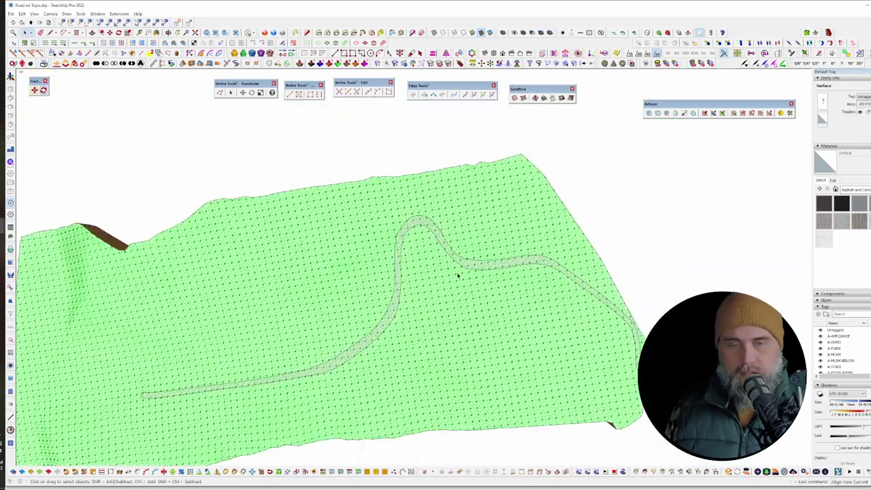
key("p")
double_click(469, 328)
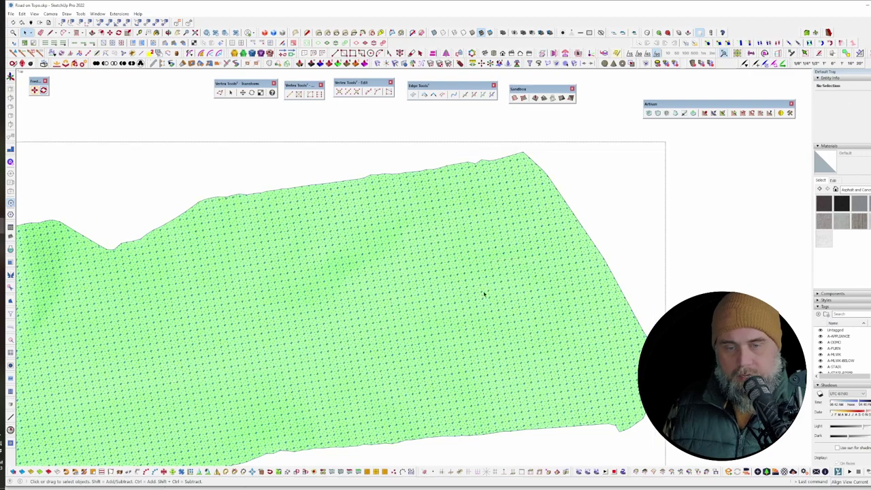
key("h")
middle_click_drag(509, 382, 526, 333, "shift")
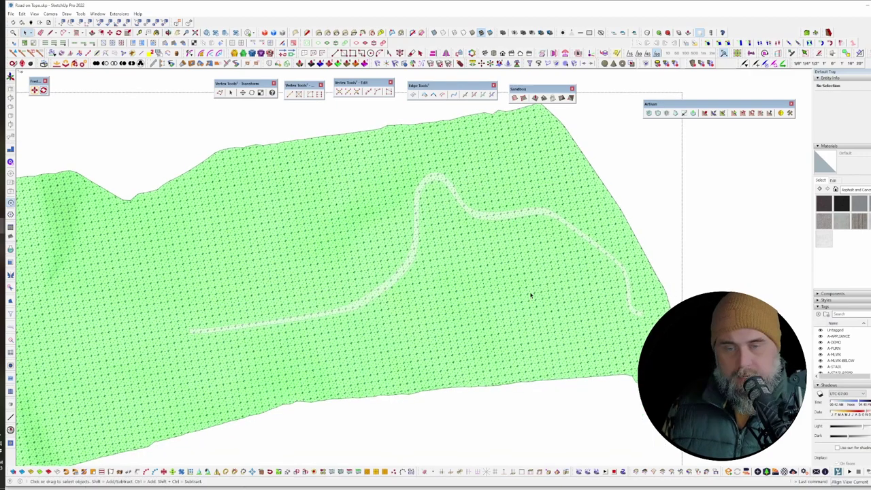
Step: Brush-select the terrain faces along the road with a radius of about 34' 7" and extend the selection to their edges with Vertex Tools
scroll(641, 303, "up", 4)
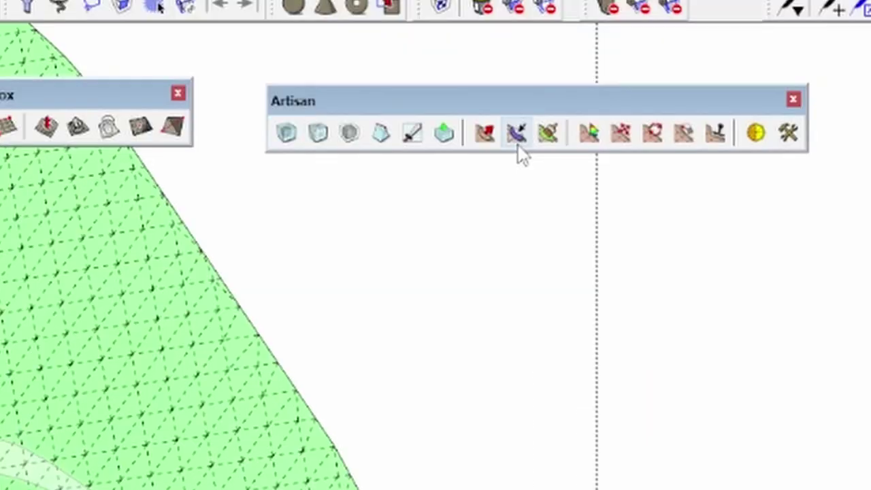
left_click(517, 139)
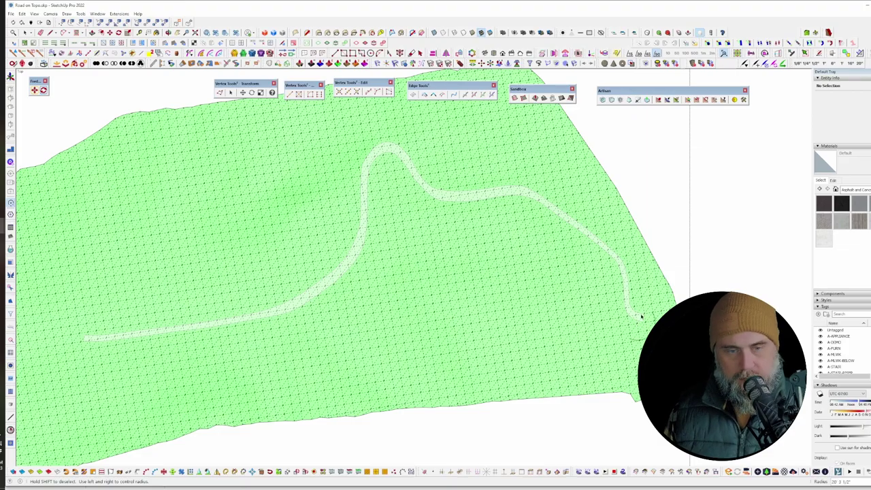
mouse_move(641, 320)
left_mouse_down()
mouse_move(612, 253)
mouse_move(532, 200)
mouse_move(492, 188)
mouse_move(362, 222)
mouse_move(368, 157)
mouse_move(378, 164)
mouse_move(343, 272)
mouse_move(232, 324)
left_mouse_up()
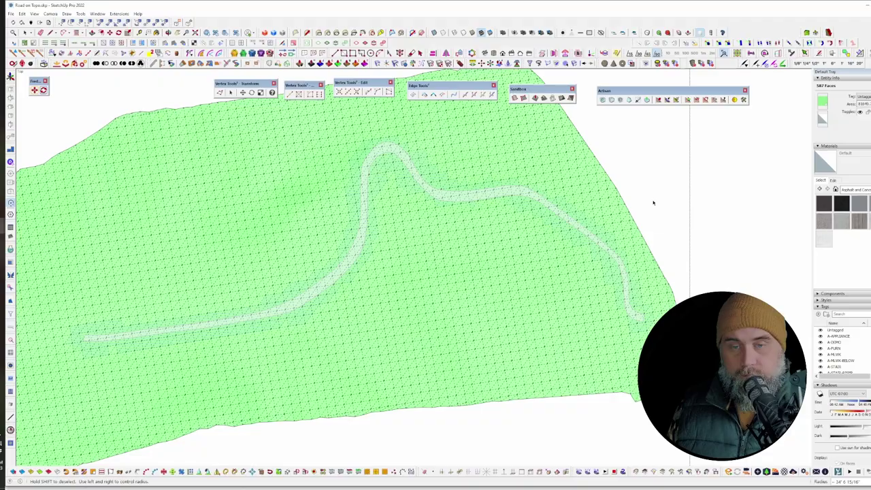
key("v")
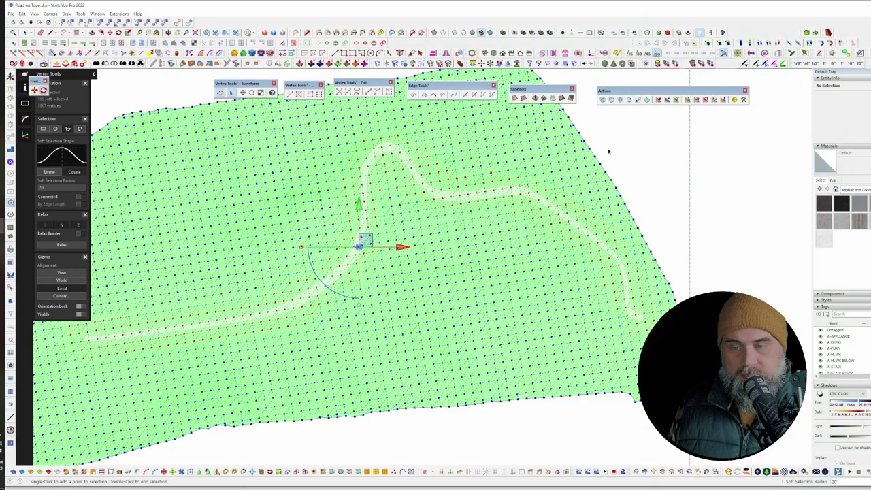
key("space")
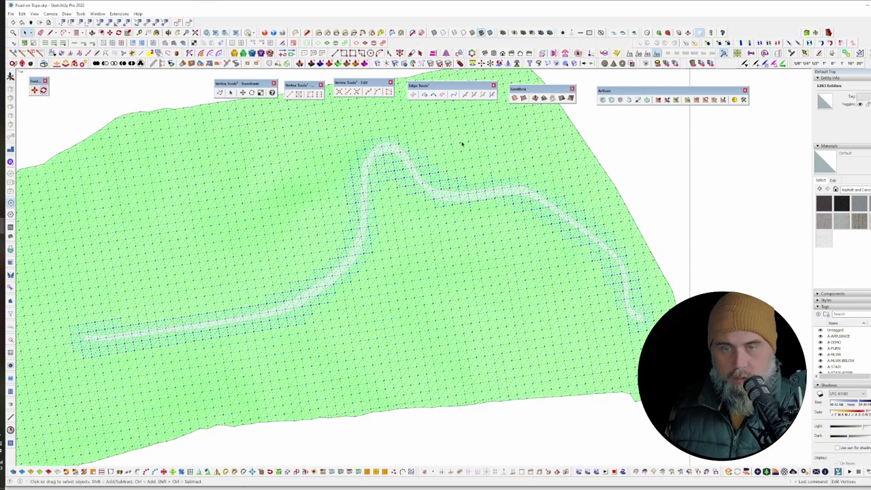
Step: Examine the subdivided strip of terrain faces along the road up close and from several angles
scroll(531, 205, "up", 5)
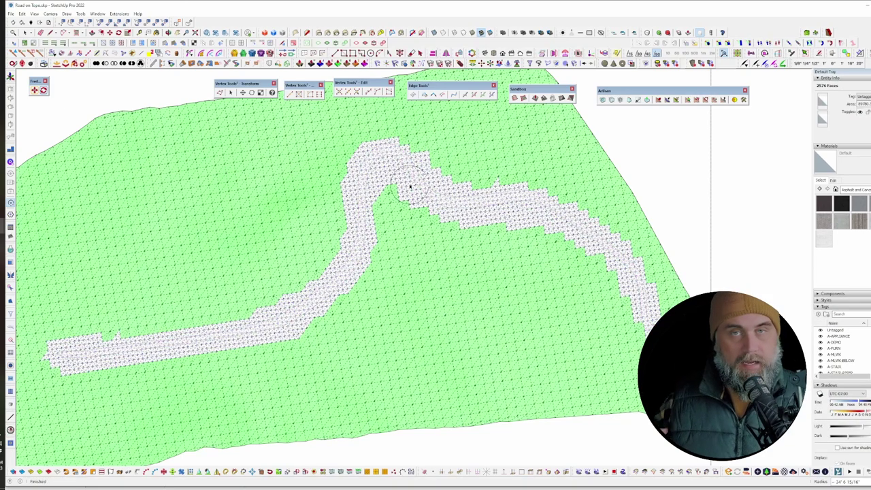
middle_click_drag(420, 230, 589, 75)
scroll(500, 194, "up", 6)
scroll(443, 197, "up", 4)
middle_click_drag(445, 197, 471, 290, "shift")
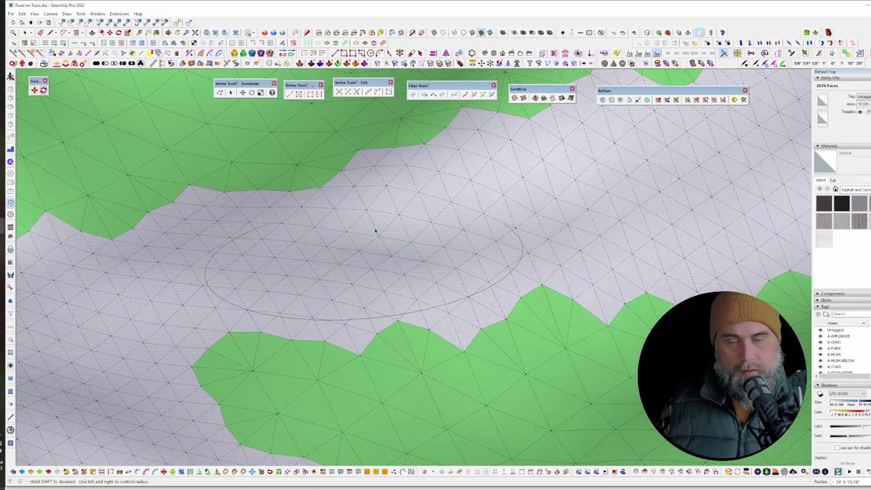
scroll(376, 227, "down", 8)
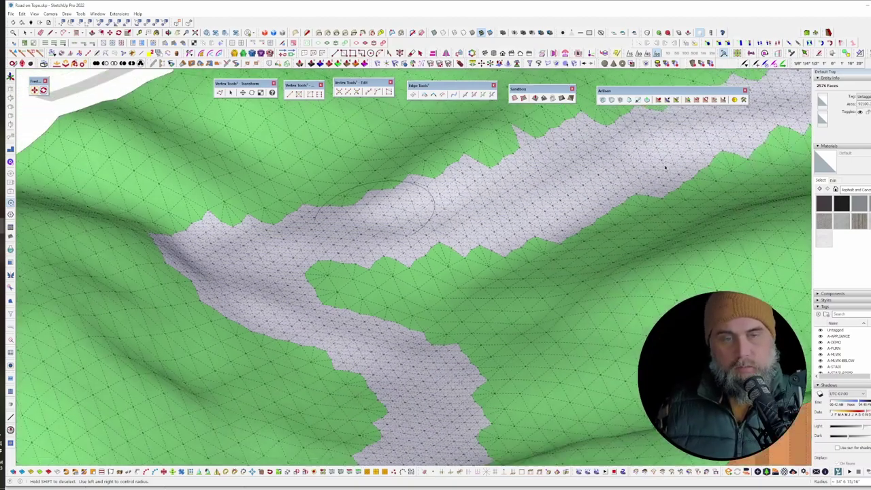
mouse_move(651, 197)
middle_mouse_down()
mouse_move(373, 215)
mouse_move(570, 224)
middle_mouse_up()
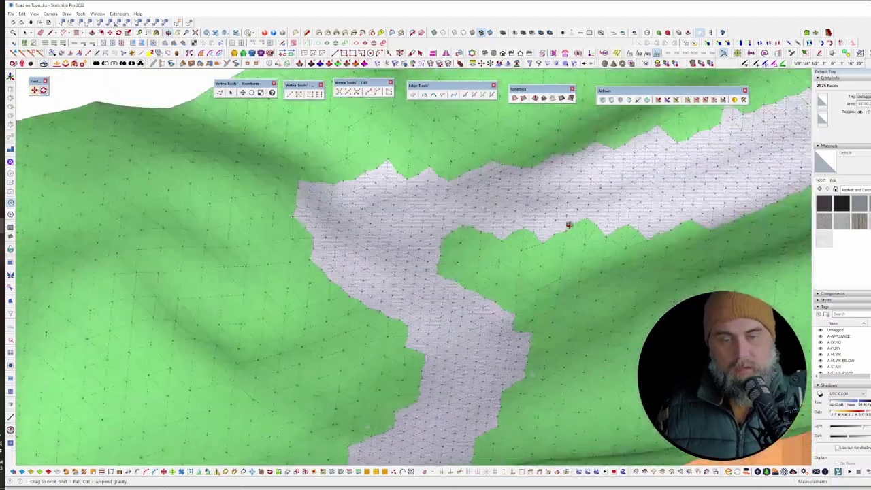
middle_click_drag(439, 174, 519, 274)
Step: Paint the subdivided strip along the road lightgreen and turn off the display of hidden geometry
key("b")
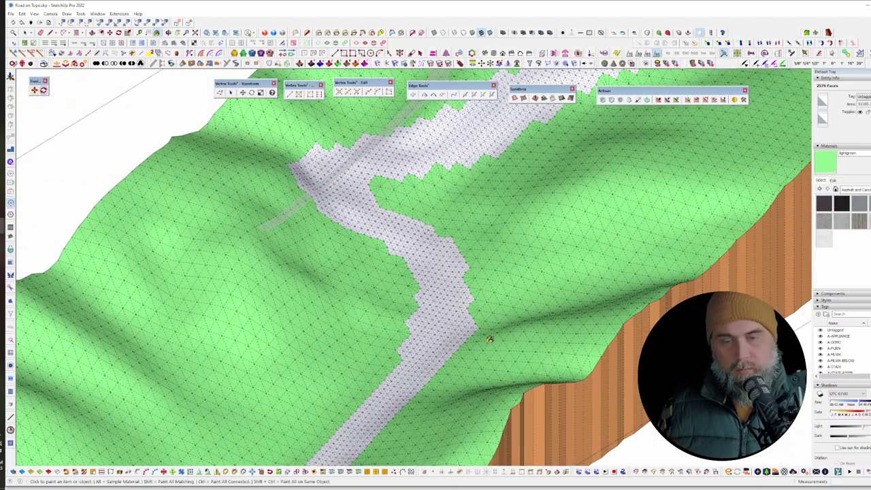
left_click(477, 323)
key("alt+h")
scroll(442, 254, "down", 2)
scroll(442, 255, "down", 10)
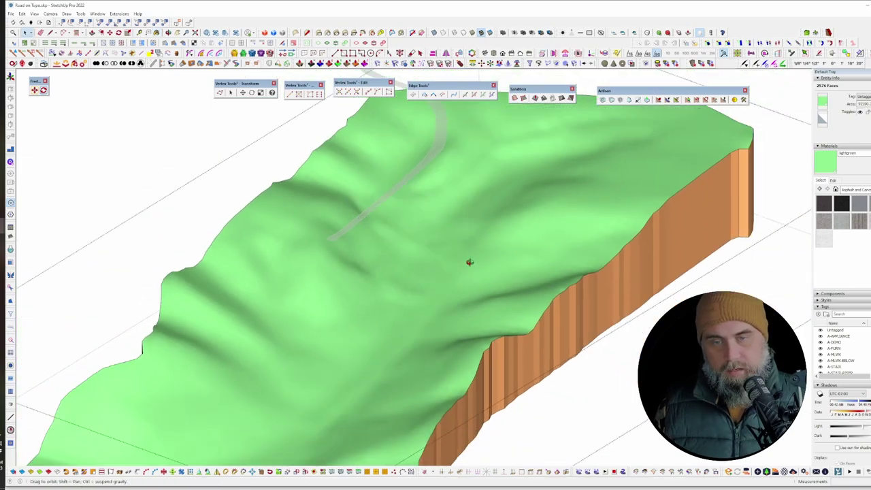
key("space")
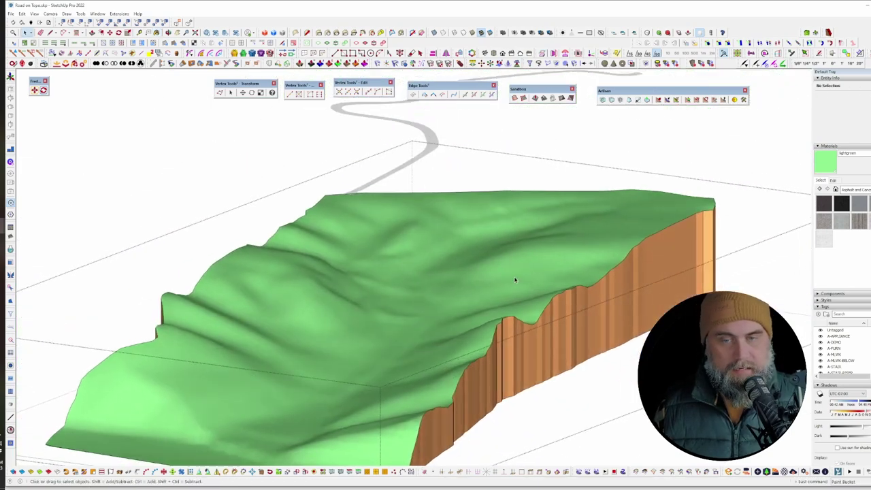
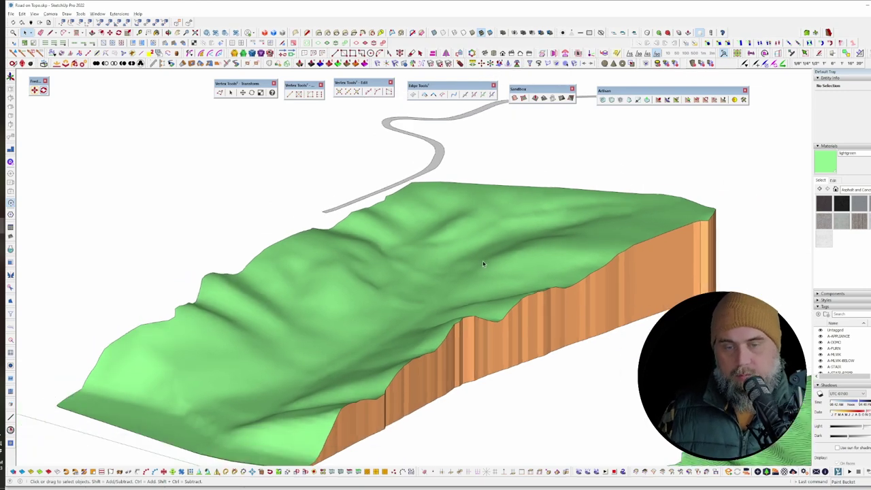
Step: Drape the flat road outline onto the terrain group and open the terrain for editing
key("v")
mouse_move(488, 268)
middle_mouse_down()
mouse_move(400, 261)
mouse_move(497, 257)
middle_mouse_up()
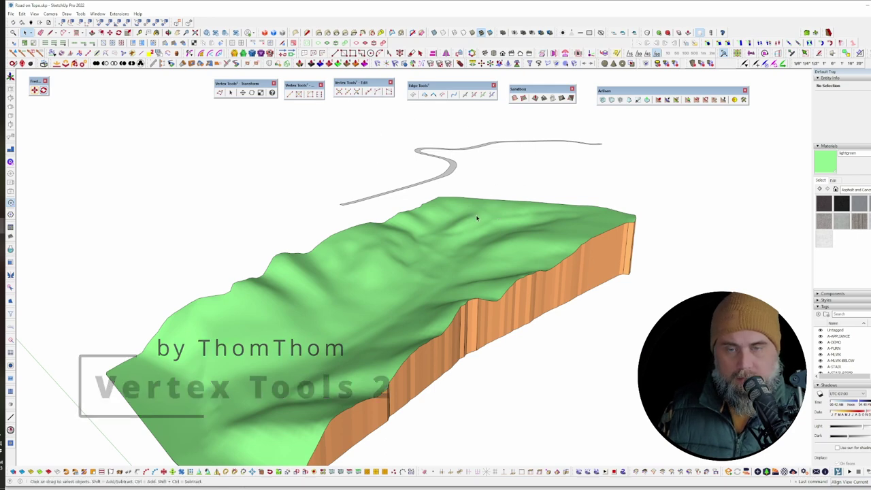
scroll(476, 219, "up", 4)
middle_click_drag(476, 218, 510, 293)
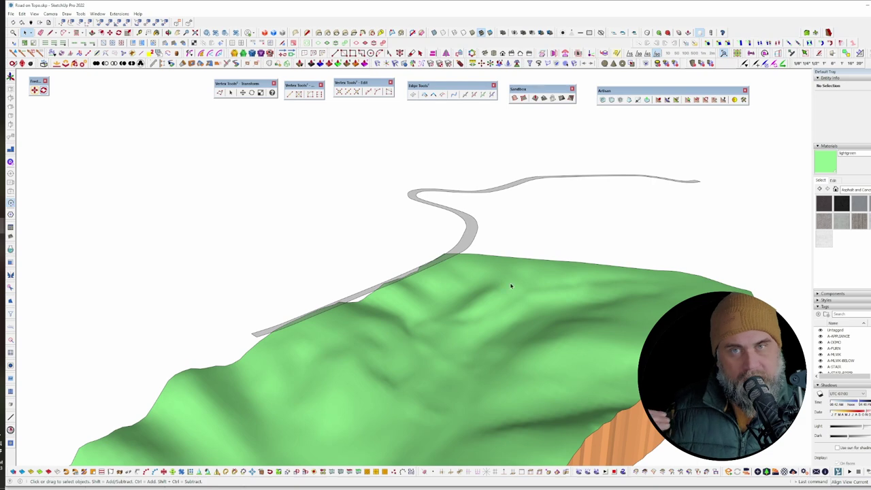
left_click(466, 235)
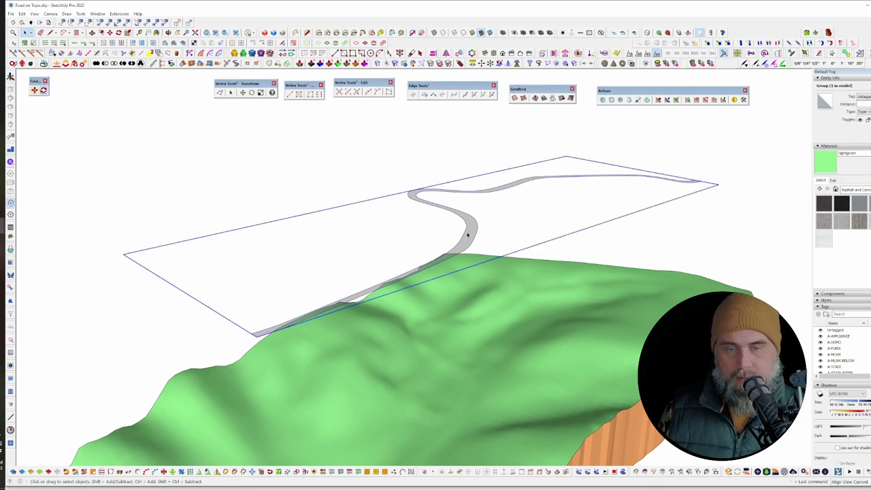
middle_click_drag(469, 230, 518, 300)
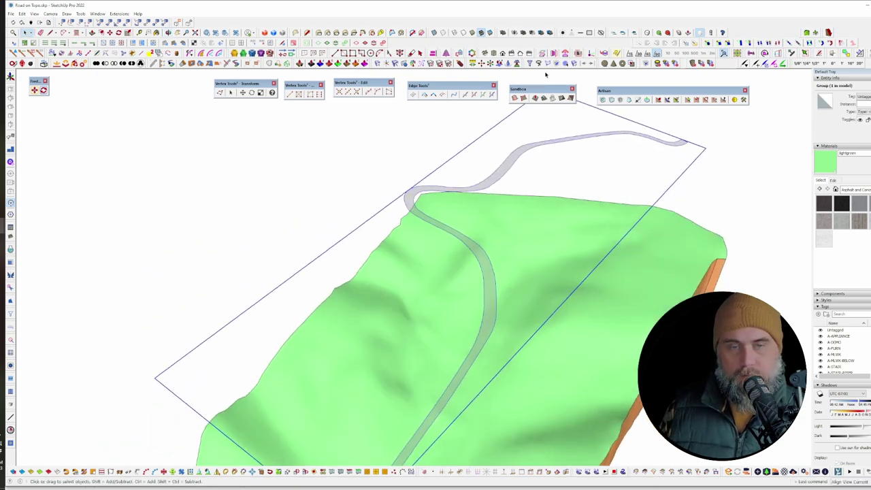
left_click(552, 100)
left_click(543, 241)
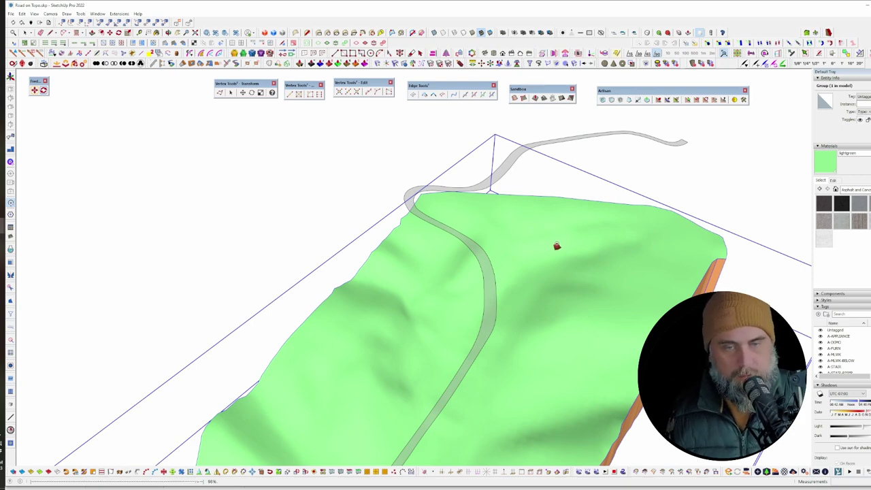
left_click(557, 246)
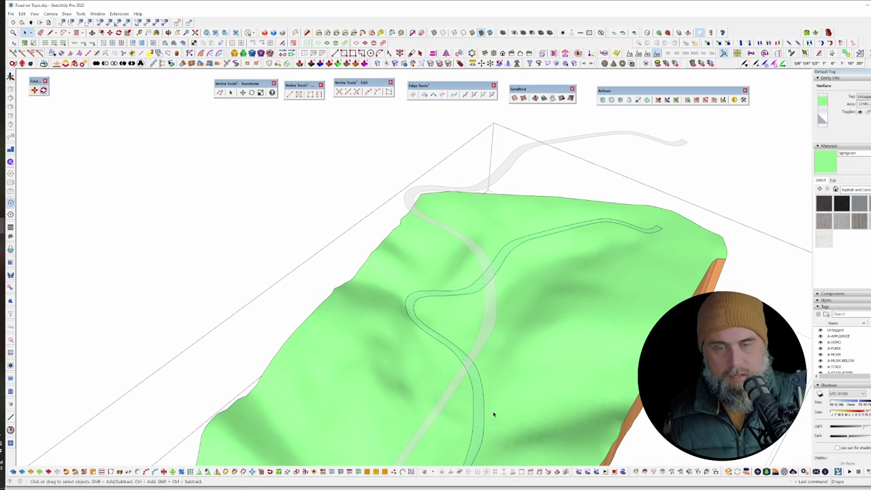
Step: Select the draped road surface and edit its vertices with Vertex Tools, focusing on the road's hairpin bend
middle_click_drag(494, 414, 501, 202)
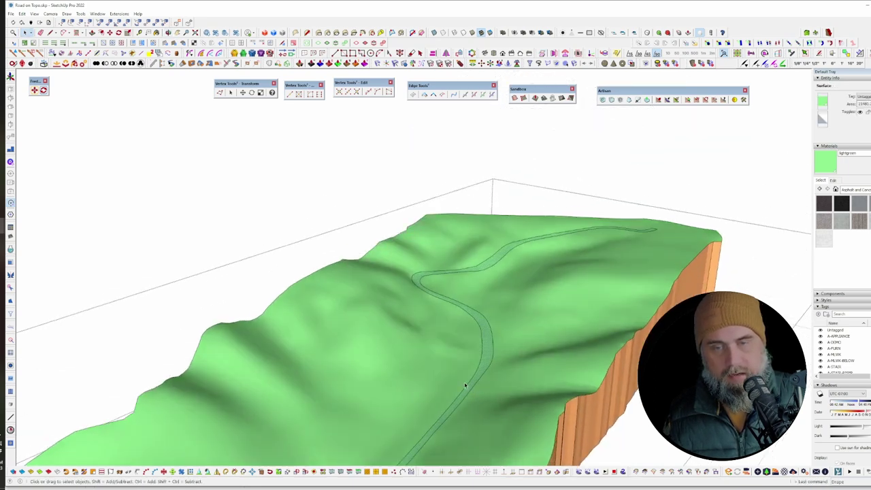
scroll(466, 385, "up", 2)
left_click(501, 331)
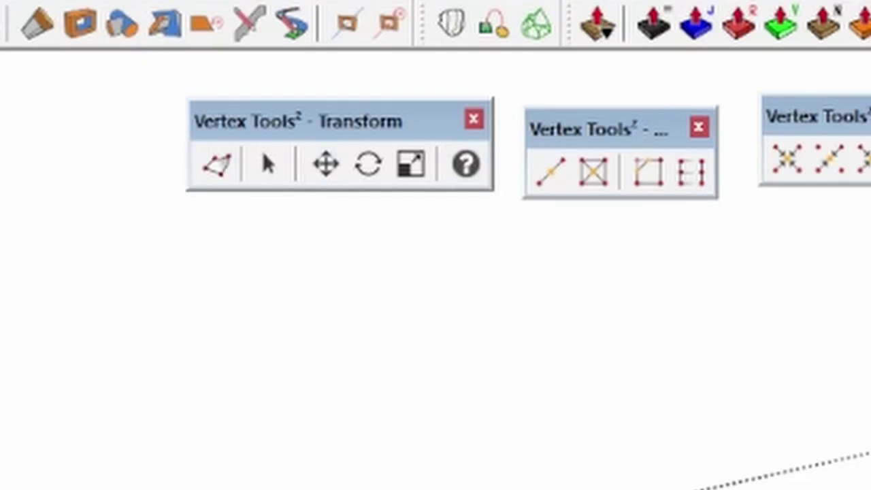
left_click(222, 93)
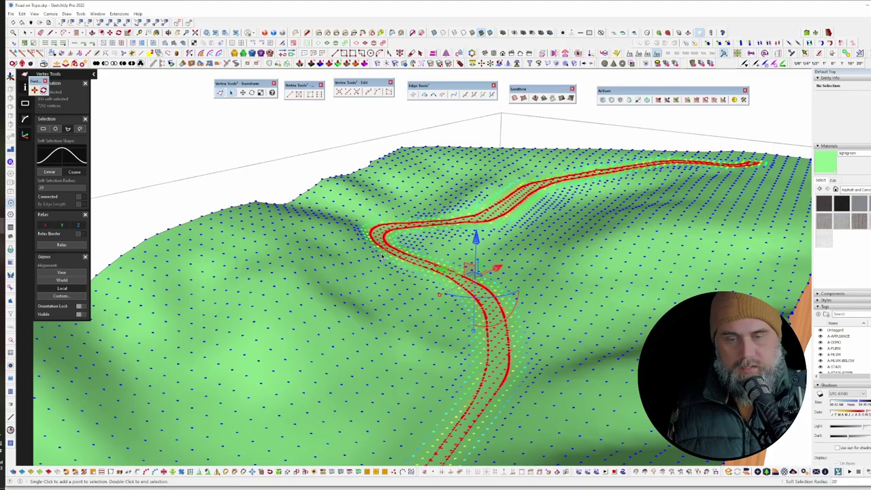
scroll(469, 252, "up", 3)
scroll(340, 287, "up", 1)
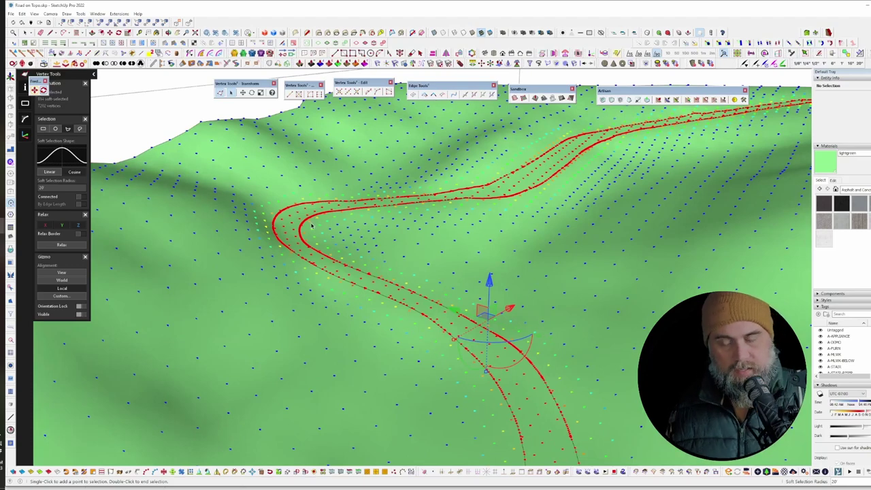
scroll(303, 220, "up", 3)
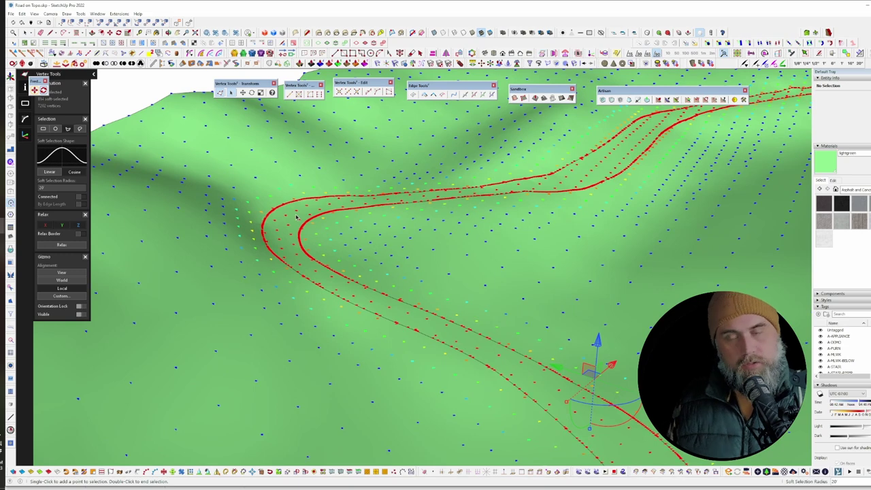
scroll(296, 218, "up", 3)
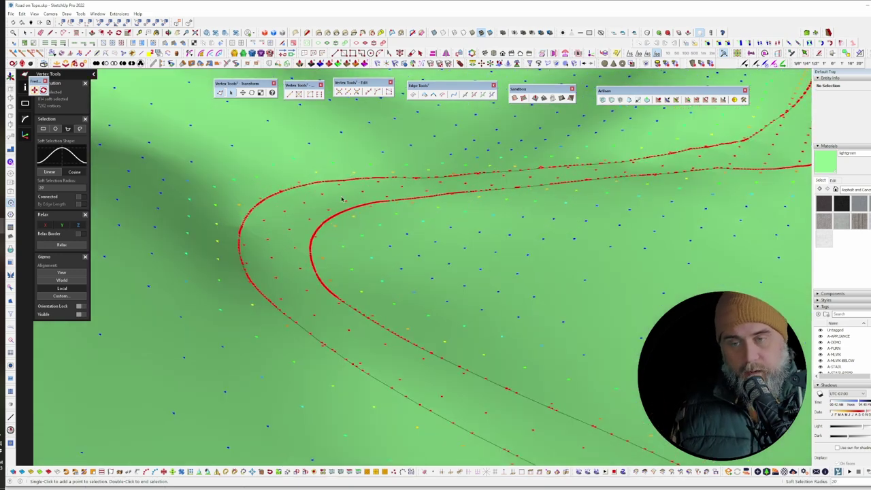
Step: Try flattening the road's vertices with Make Planar at a soft selection radius of 0'
type("0")
key("Return")
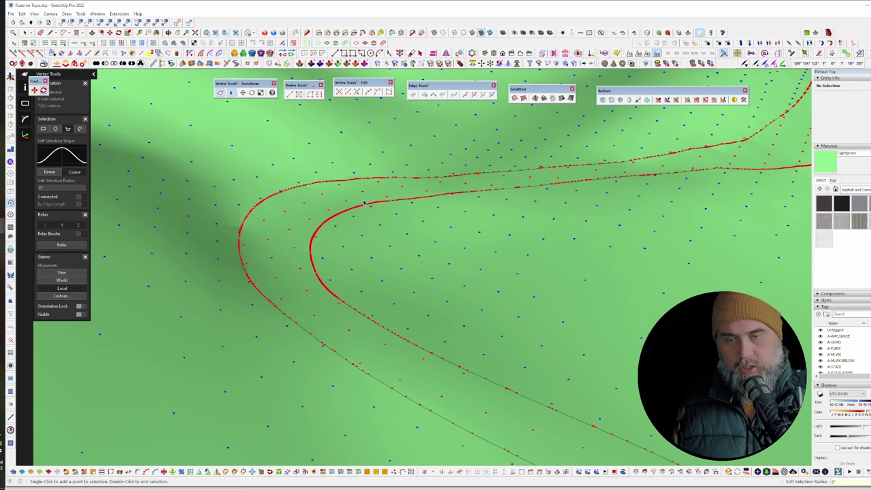
key("Escape")
middle_click_drag(359, 201, 383, 227)
key("v")
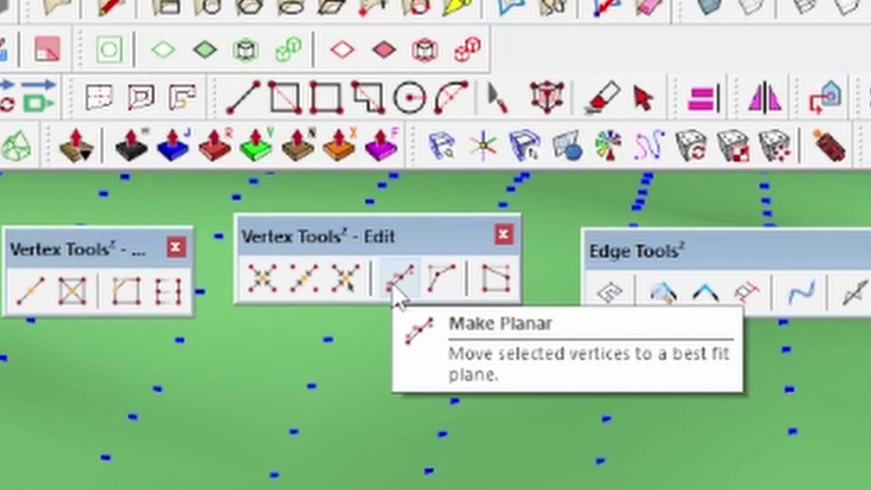
left_click(393, 284)
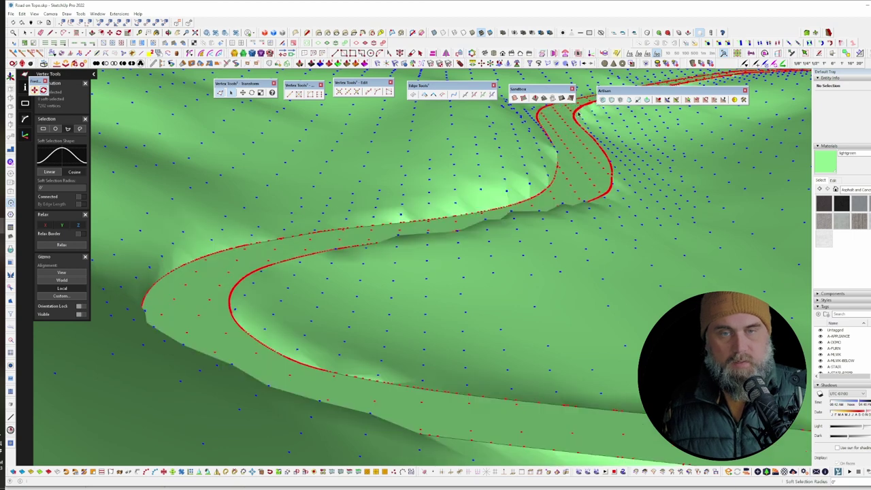
Step: Deselect the vertices and examine the transition between the planar road and the surrounding terrain from several angles
key("o")
middle_click_drag(561, 182, 509, 173)
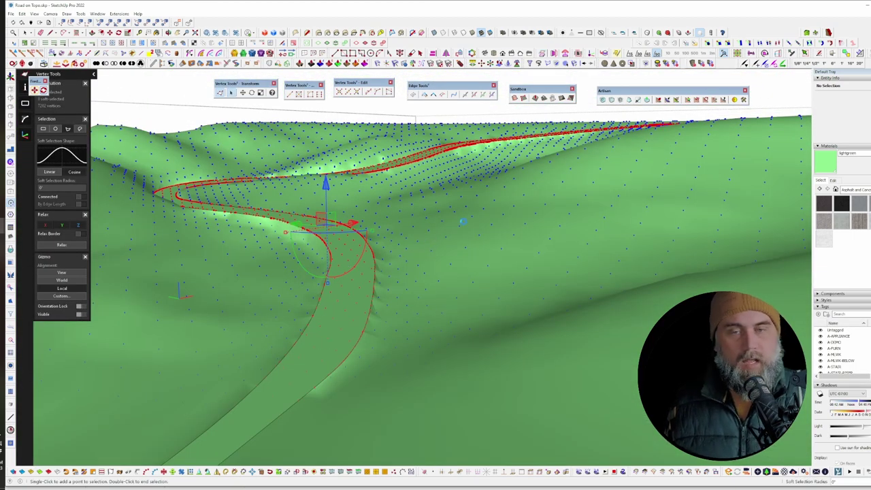
left_click(464, 222)
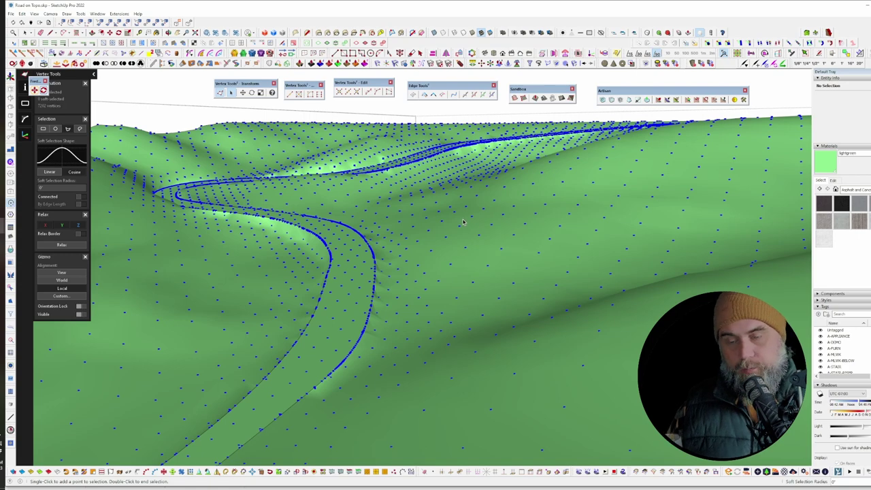
scroll(334, 160, "up", 5)
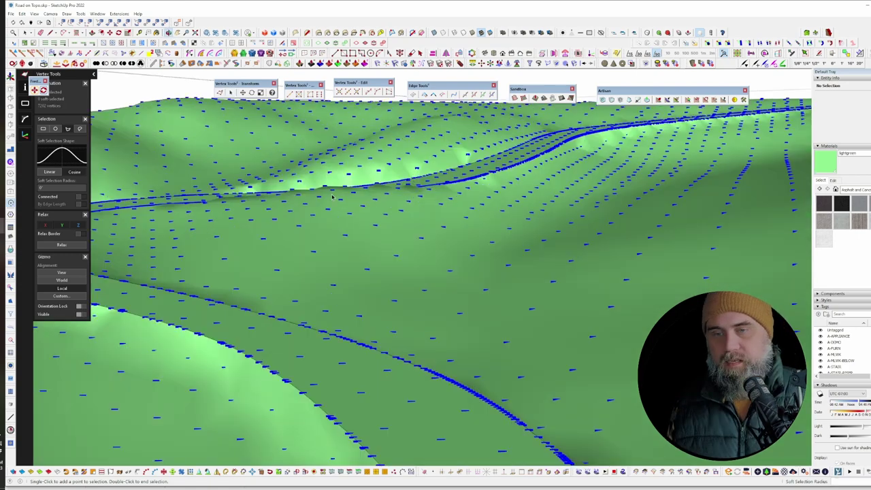
middle_click_drag(333, 160, 719, 216)
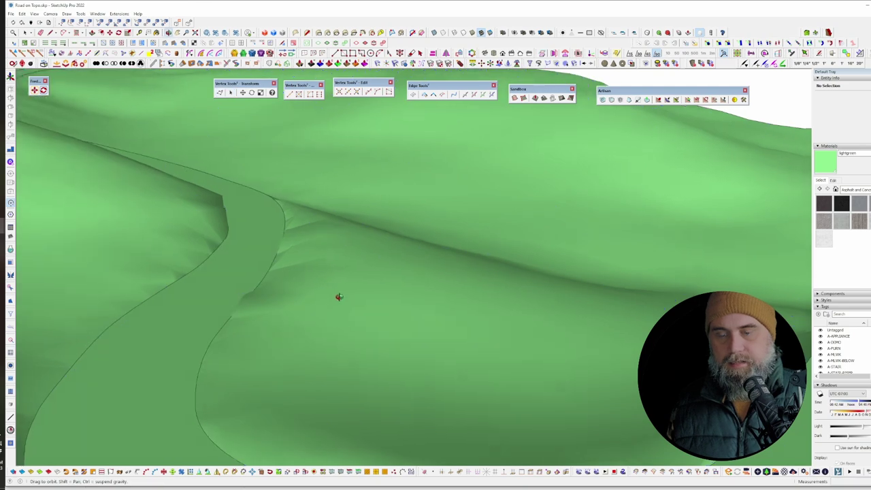
middle_click_drag(339, 297, 224, 305)
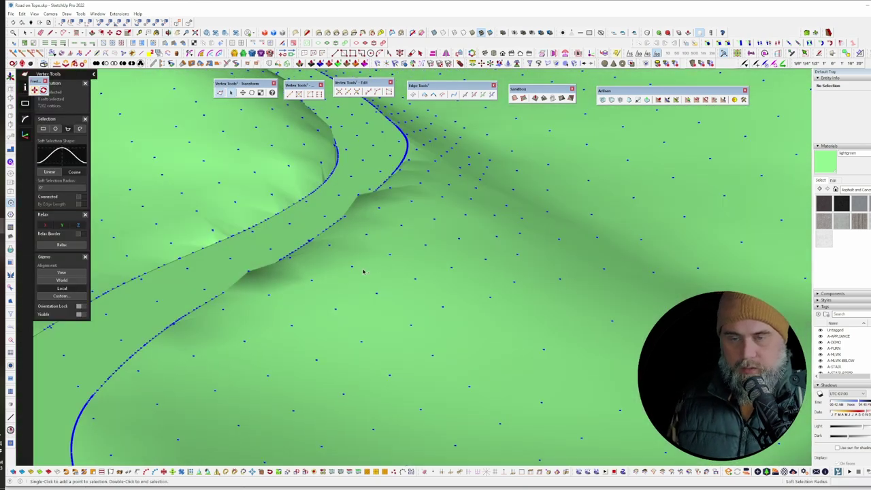
middle_click(367, 262)
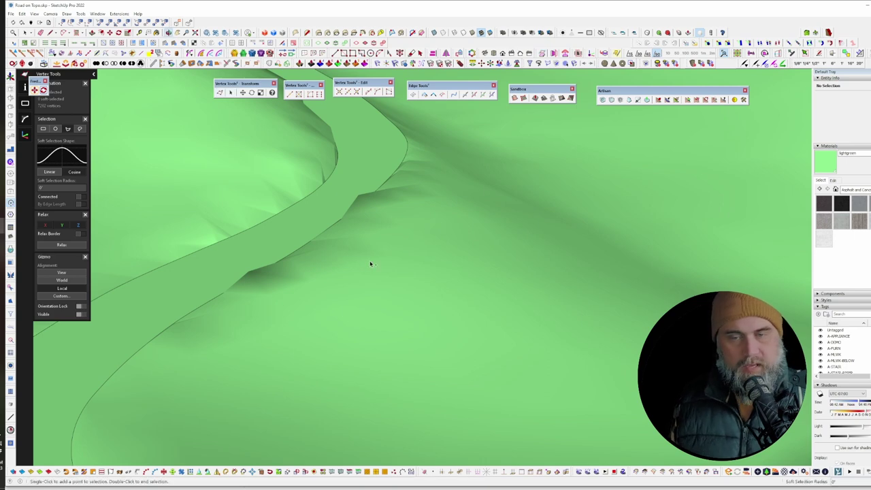
key("space")
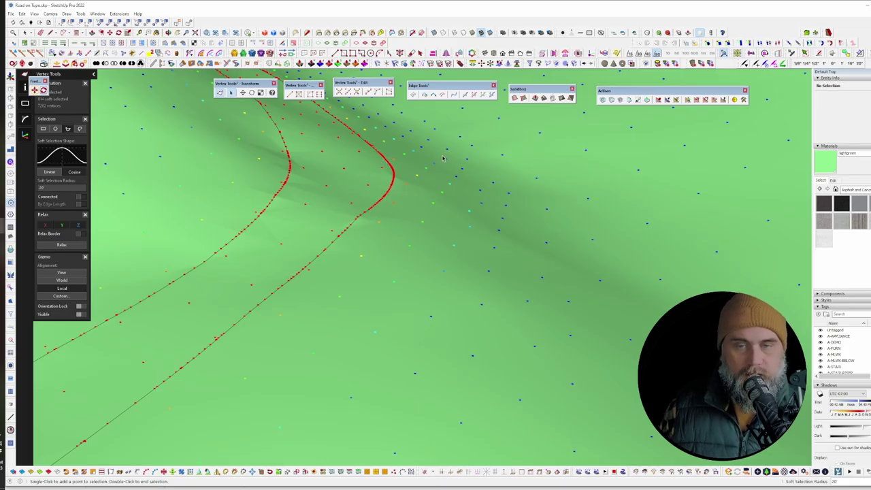
Step: Move the road's selected vertices to a best-fit plane with Make Planar, using a soft selection radius of 20'
middle_click_drag(441, 159, 410, 167)
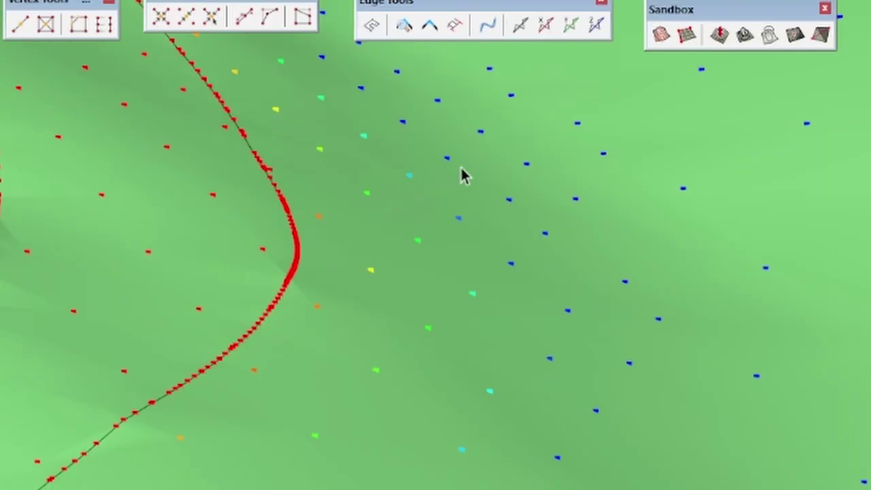
middle_click_drag(381, 450, 244, 356)
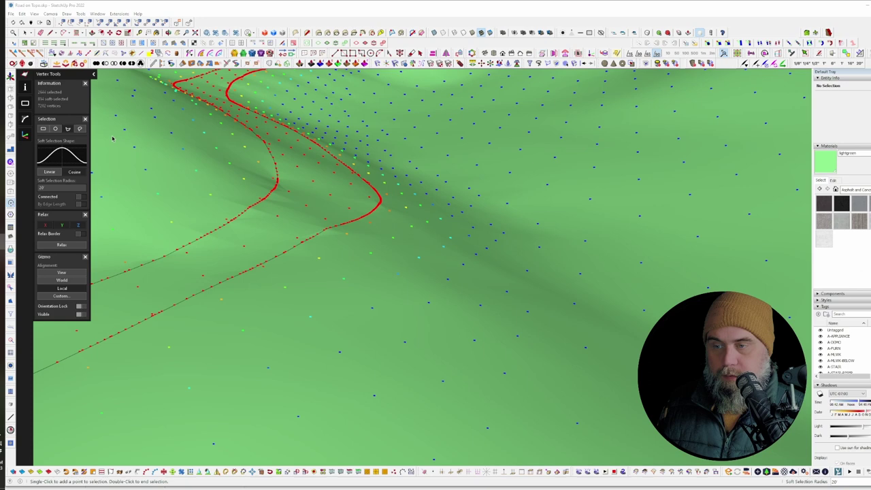
middle_click_drag(443, 96, 446, 97)
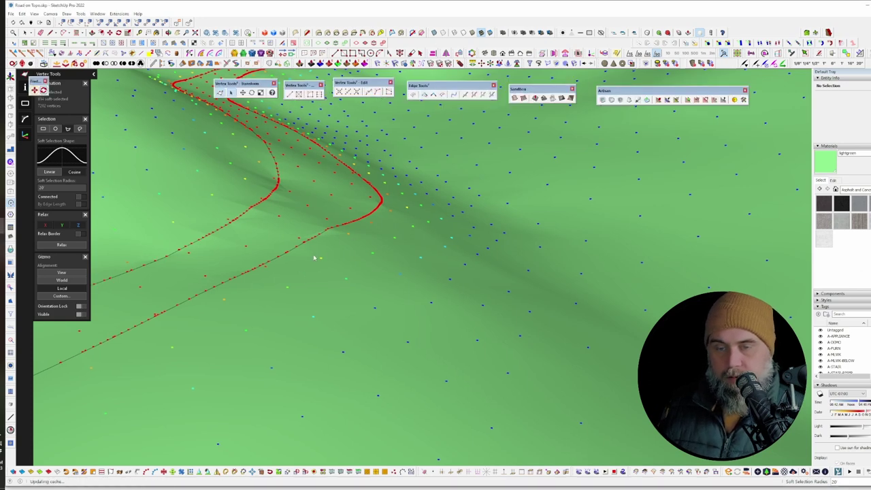
key("o")
left_click_drag(372, 294, 532, 247)
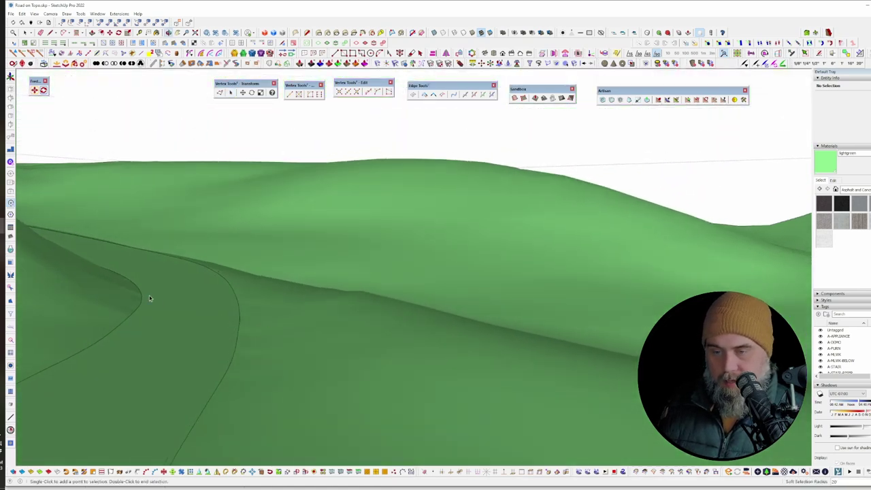
middle_click_drag(149, 298, 205, 329)
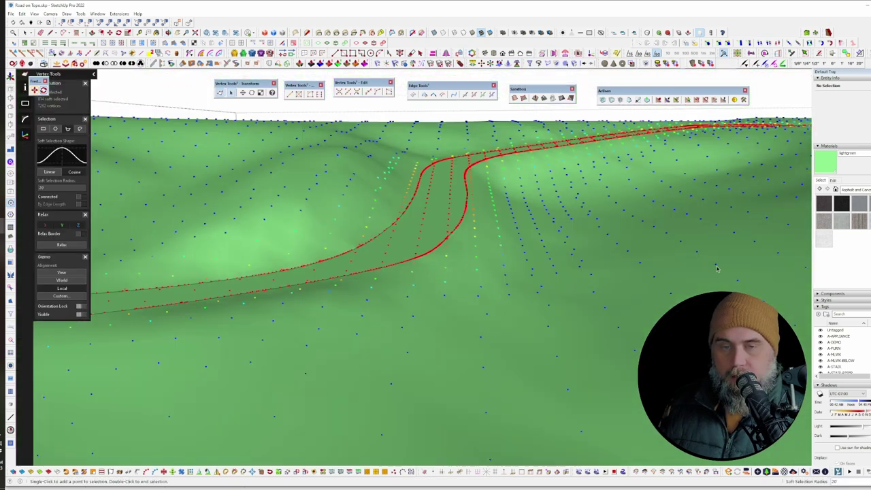
Step: Paint the selected road faces with the Asphalt New material and clear the selection
key("space")
left_click(824, 203)
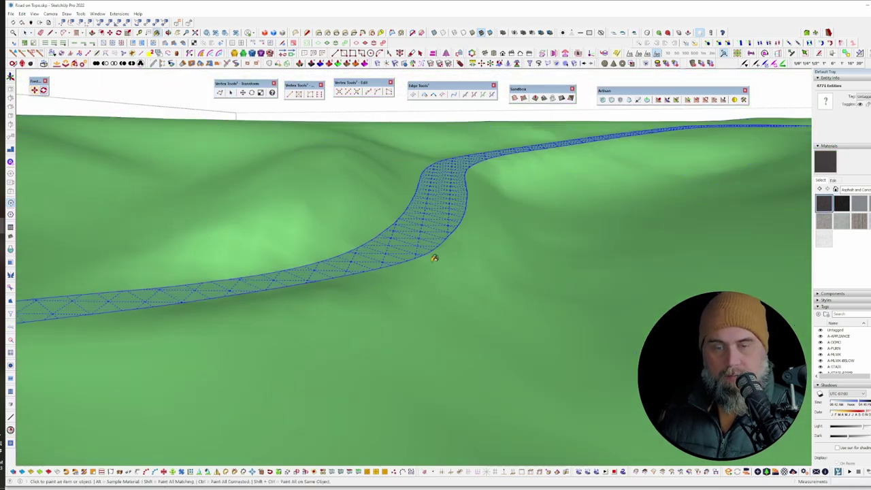
left_click(434, 258)
scroll(455, 215, "down", 3)
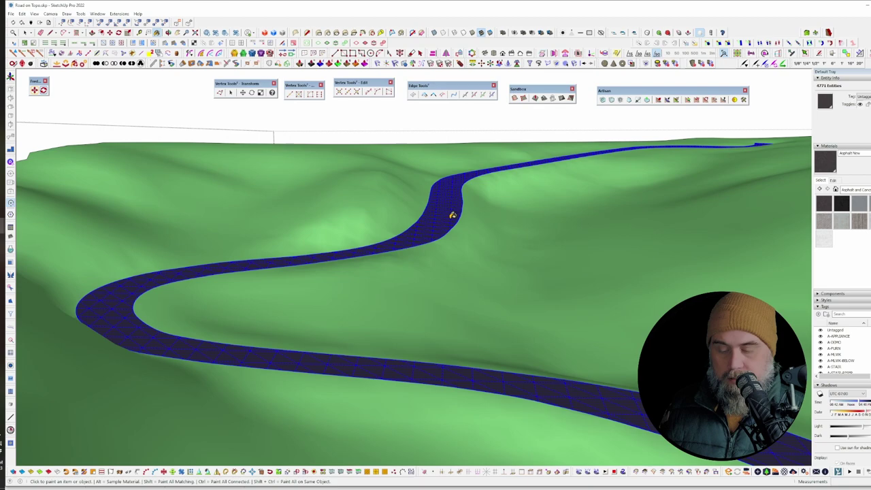
key("space")
left_click(483, 141)
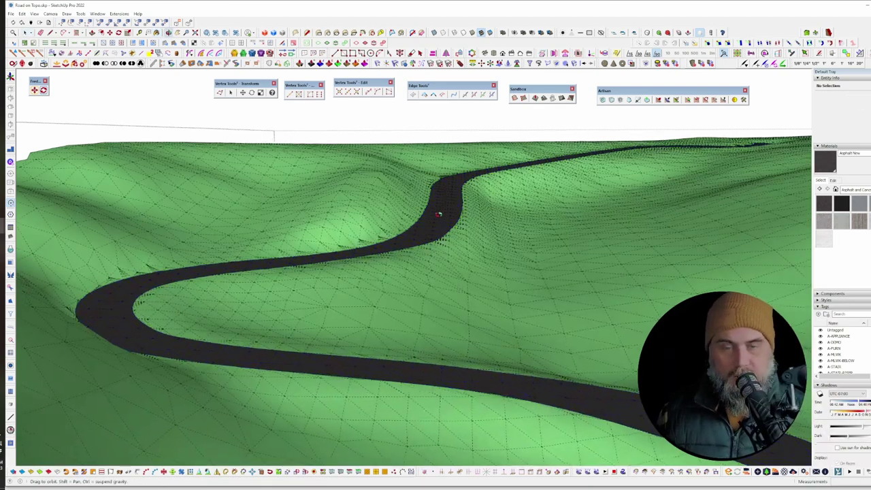
Step: Examine the asphalt road on the terrain from several angles, and view the separate flat gray road outline
middle_click_drag(440, 211, 395, 245)
scroll(360, 197, "down", 5)
middle_click_drag(486, 278, 496, 237)
scroll(409, 286, "up", 5)
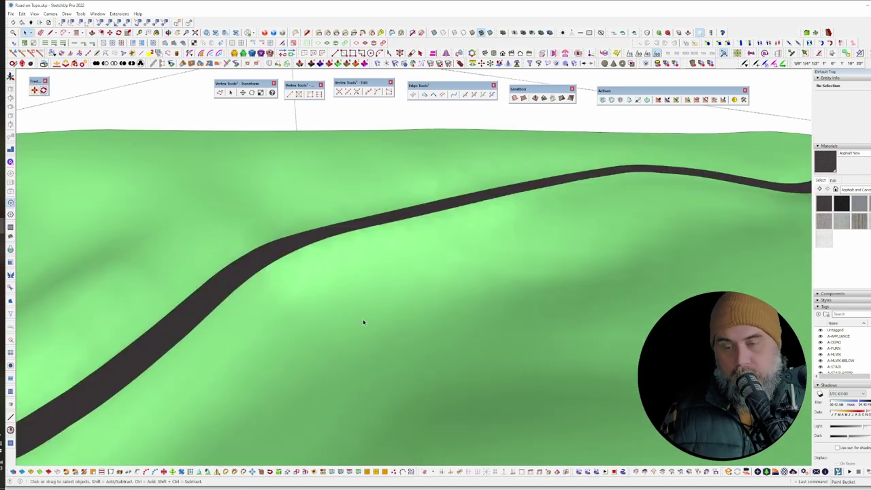
scroll(381, 235, "down", 10)
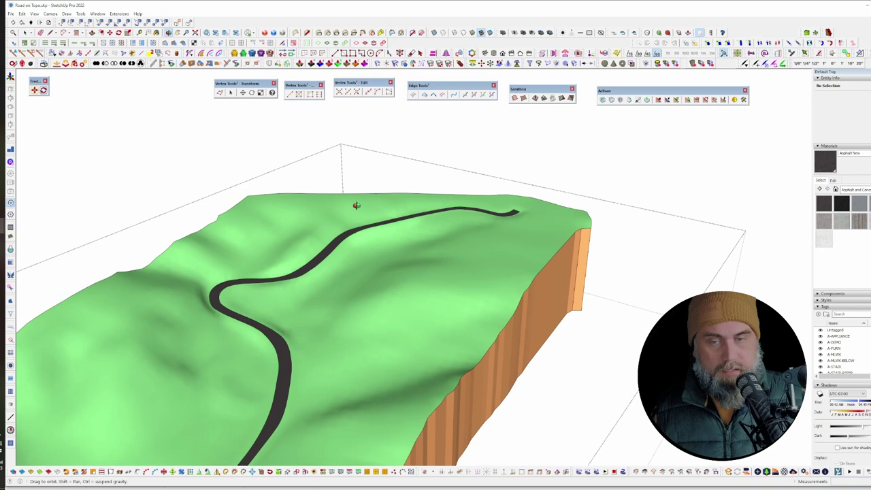
middle_click_drag(356, 202, 351, 311)
key("Escape")
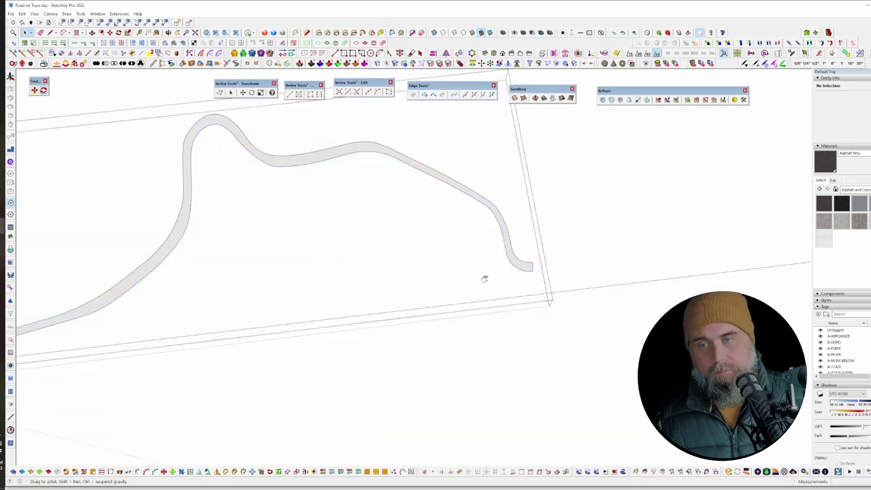
middle_click_drag(484, 279, 396, 178)
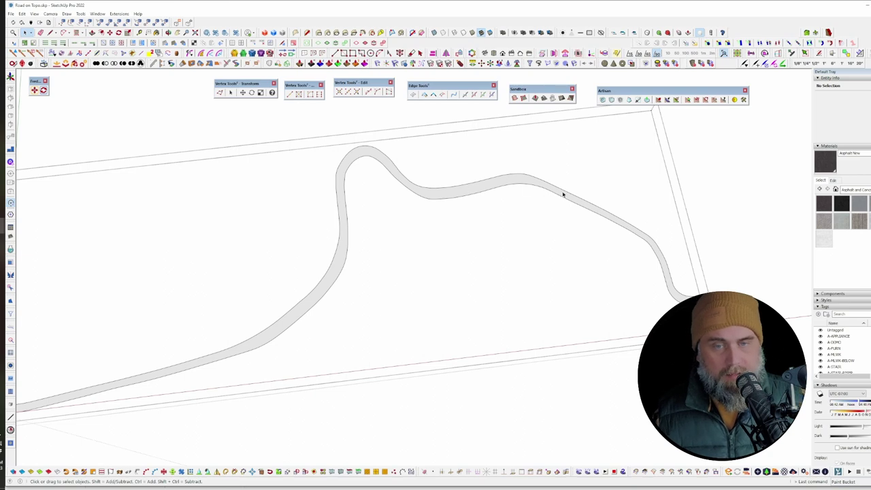
middle_click_drag(665, 241, 493, 210)
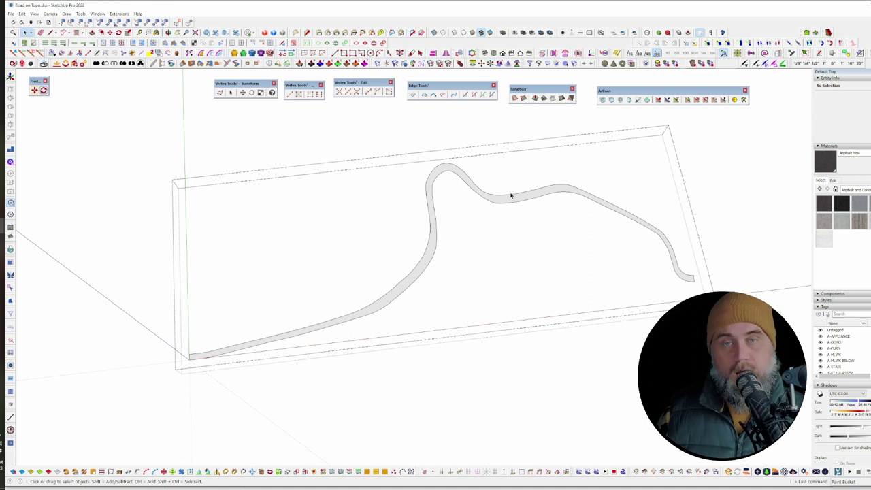
Step: Open the flat road outline group and offset the road face outward to add a wider border around it
scroll(395, 345, "up", 3)
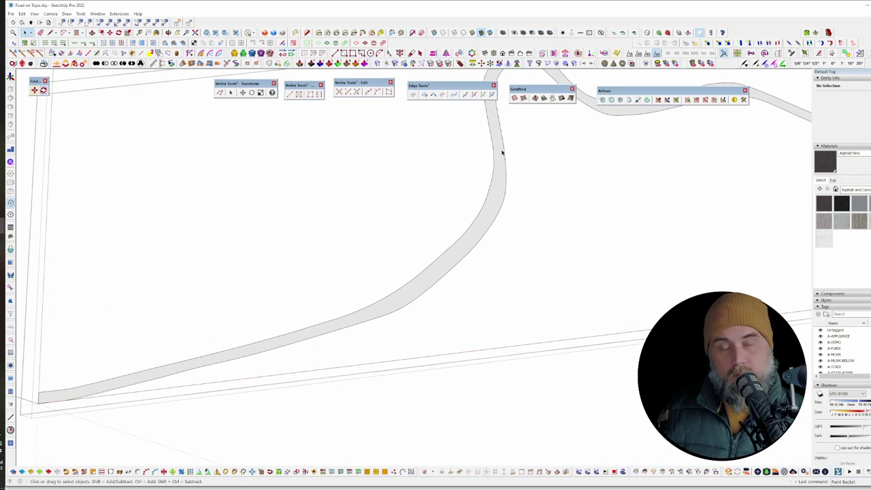
scroll(502, 153, "down", 5)
middle_click_drag(419, 239, 402, 216)
middle_click_drag(361, 277, 379, 229)
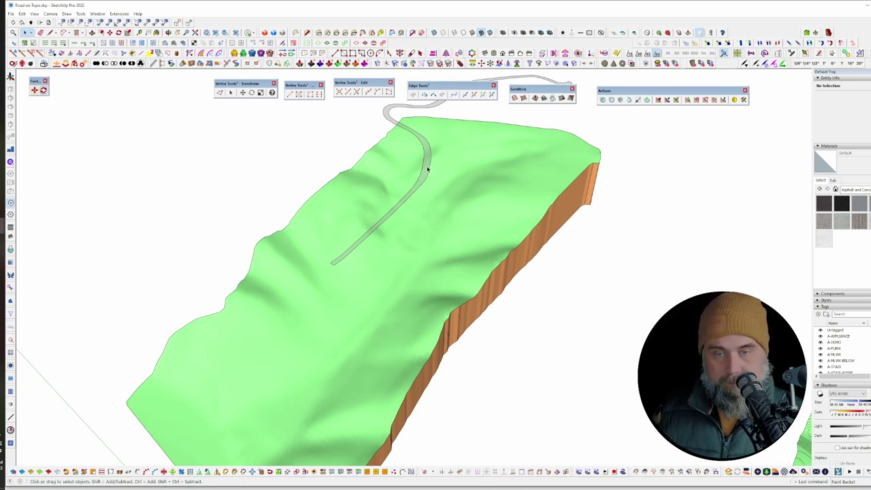
left_click(428, 169)
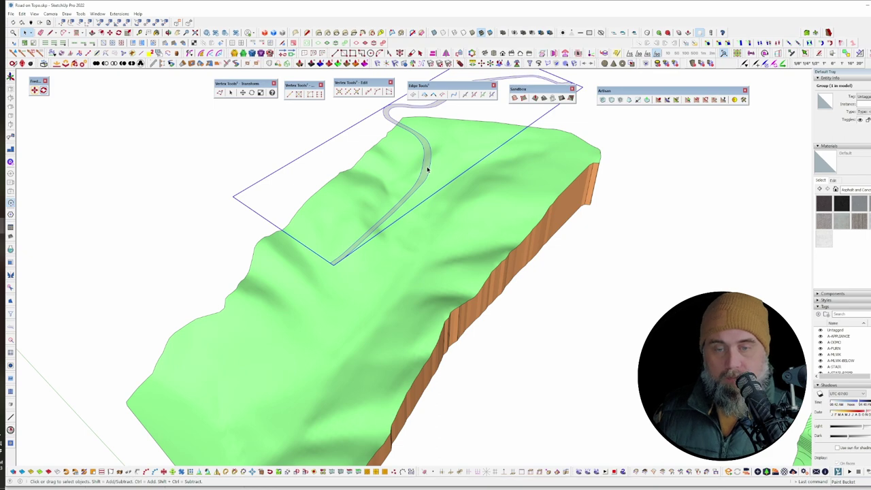
double_click(428, 169)
scroll(421, 201, "up", 3)
key("f")
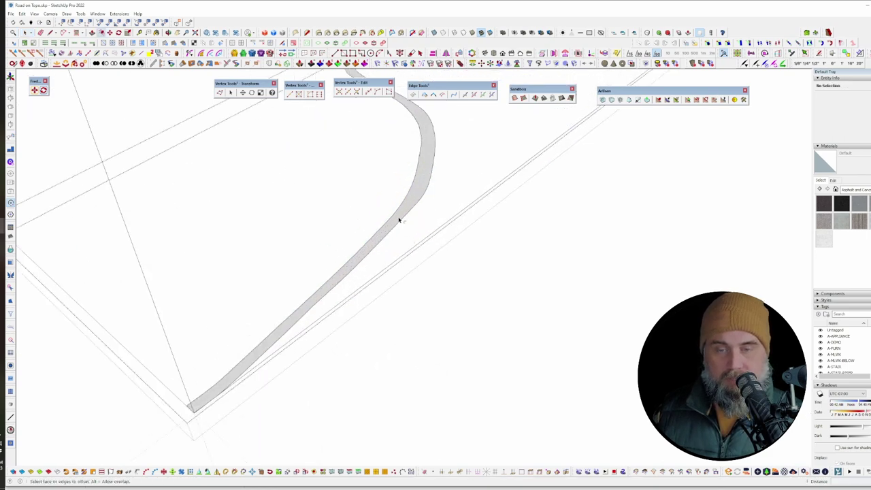
left_click(407, 212)
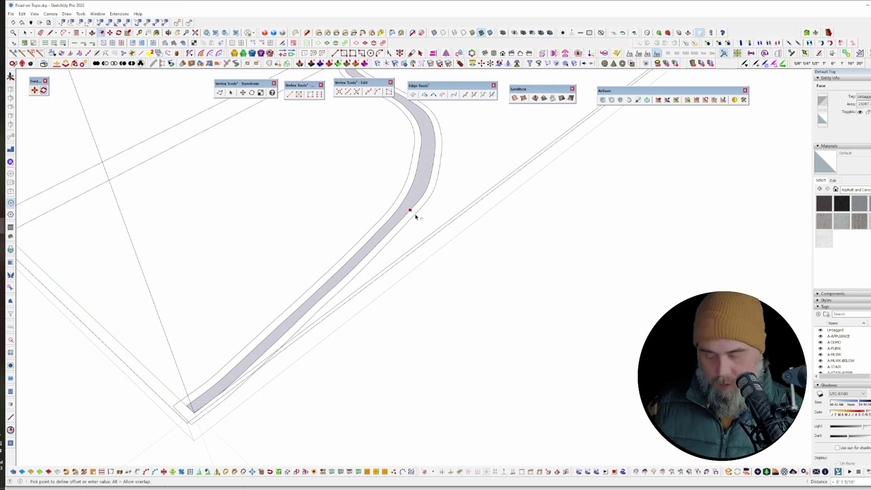
left_click(416, 216)
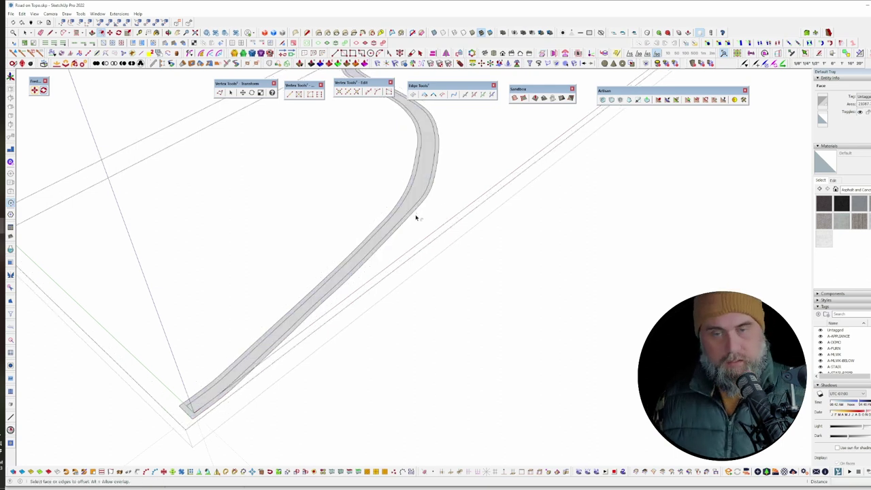
Step: Select the offset road's outer border edges and move them out of the group, keeping them in place above the terrain
key("space")
key("b")
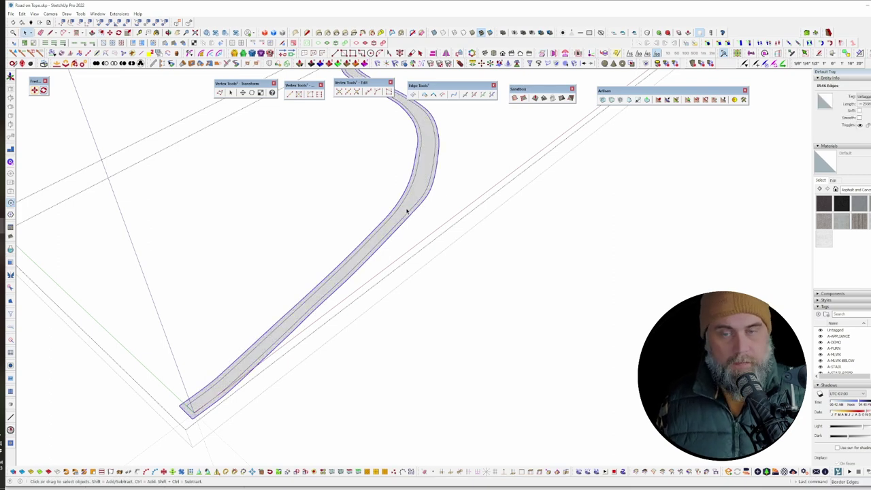
key("ctrl+x")
key("Escape")
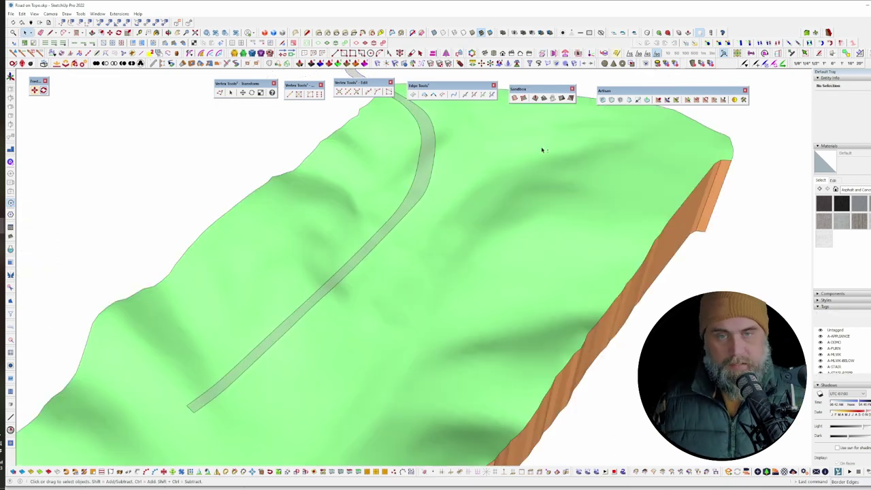
Step: Drape the wider road border edges onto the green terrain mesh
left_click(552, 99)
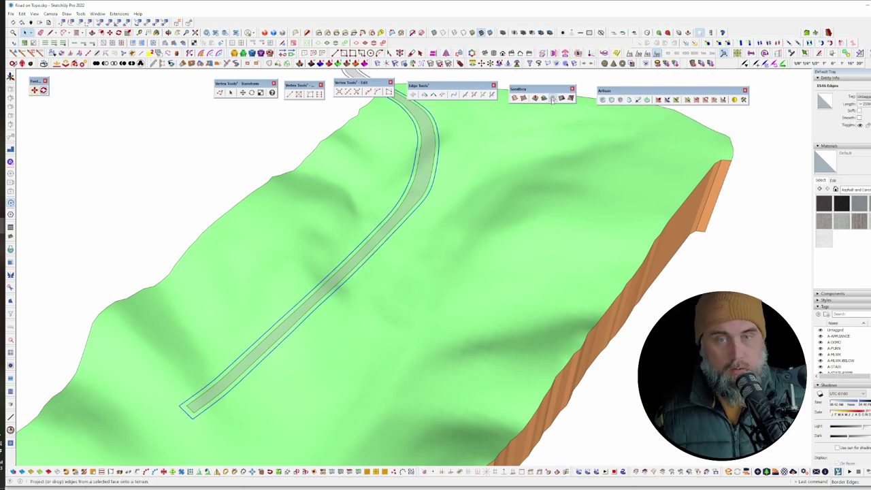
left_click(409, 286)
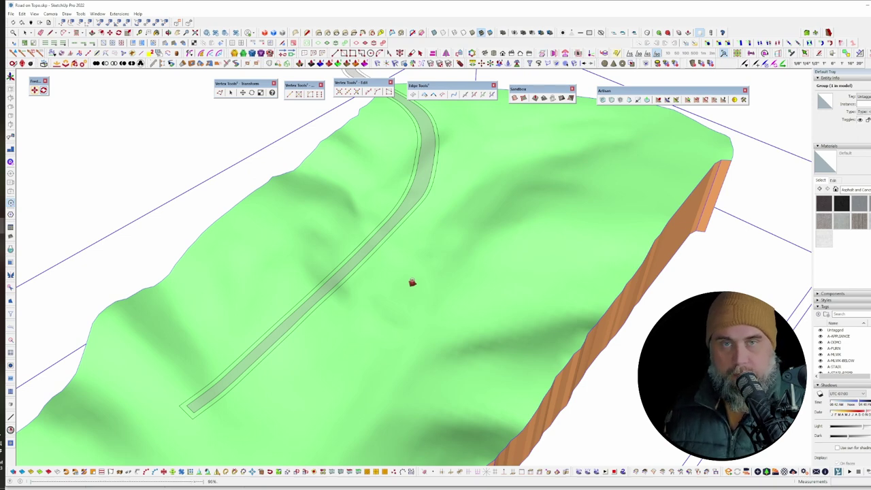
key("space")
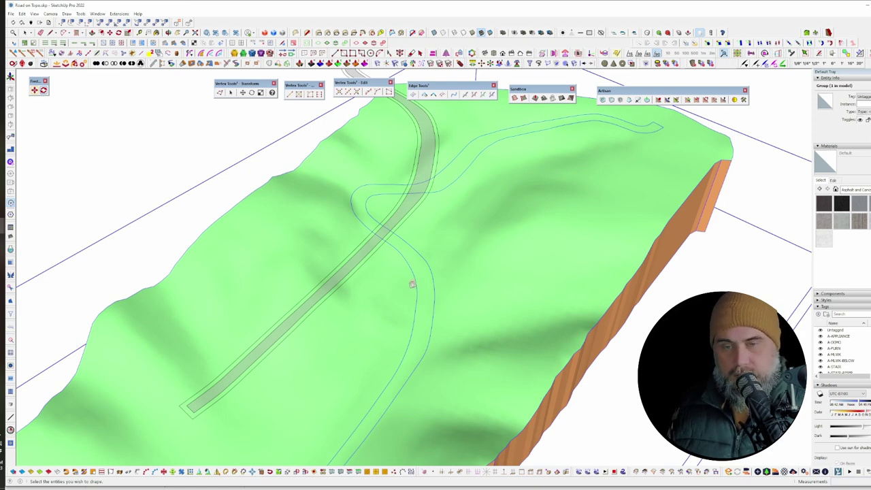
middle_click_drag(411, 285, 399, 200)
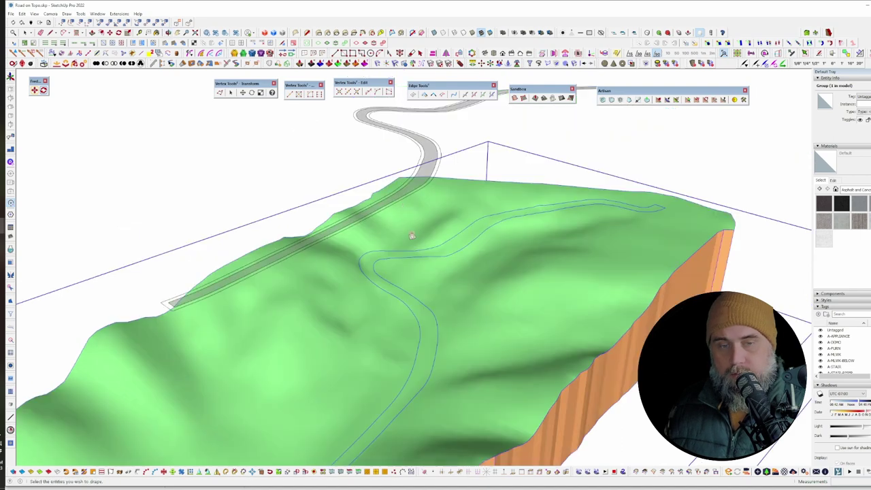
key("space")
Step: Open the terrain group and close the open ends in the draped road outline with Find Edge Gaps
double_click(430, 328)
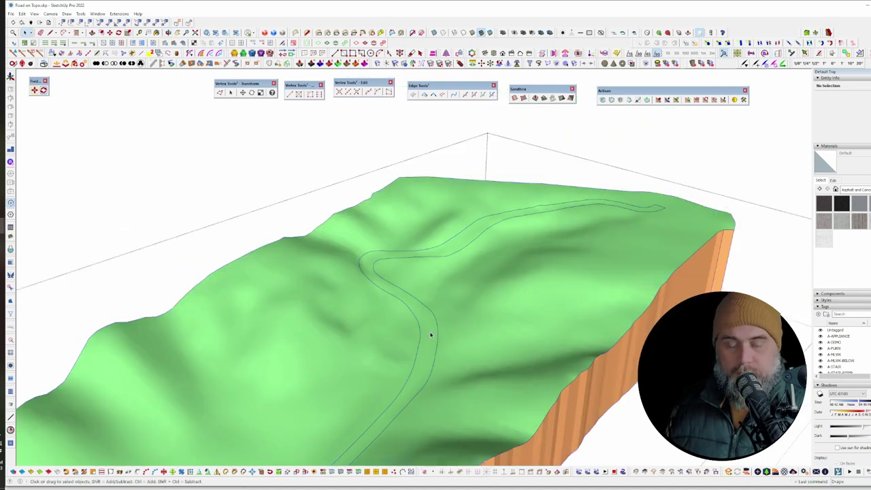
left_click(431, 334)
middle_click_drag(428, 331, 522, 155)
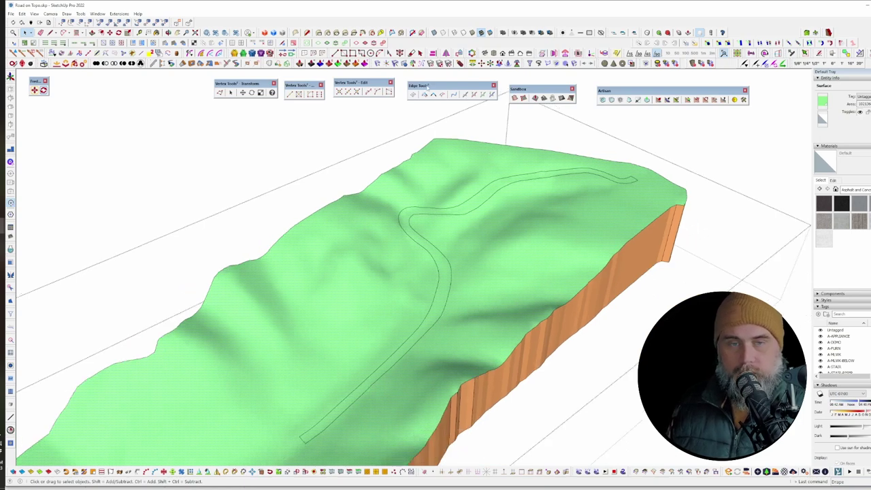
left_click(426, 93)
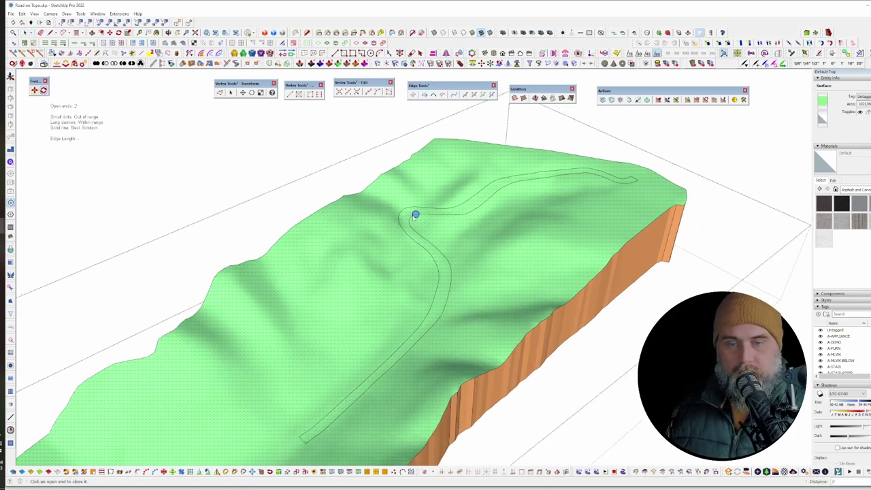
left_click(415, 213)
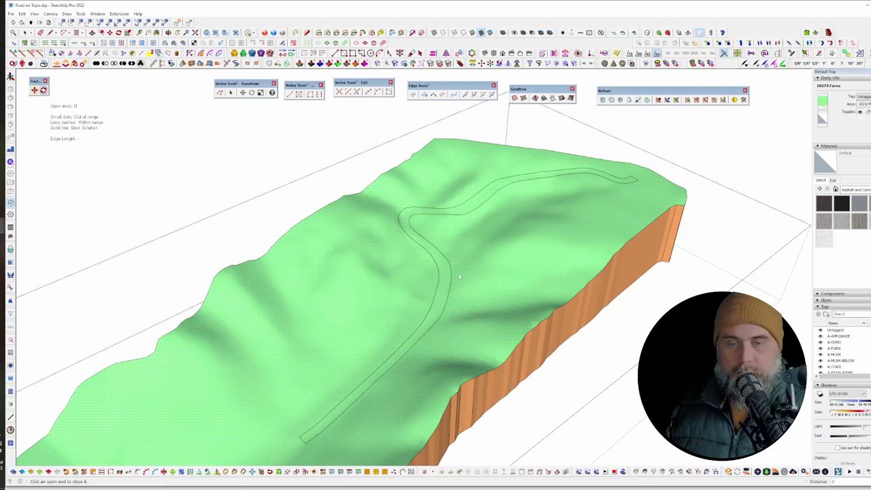
key("space")
Step: Select the road surface with its edges and flatten its vertices with Make Planar, using a soft selection radius of 20'
left_click(442, 303)
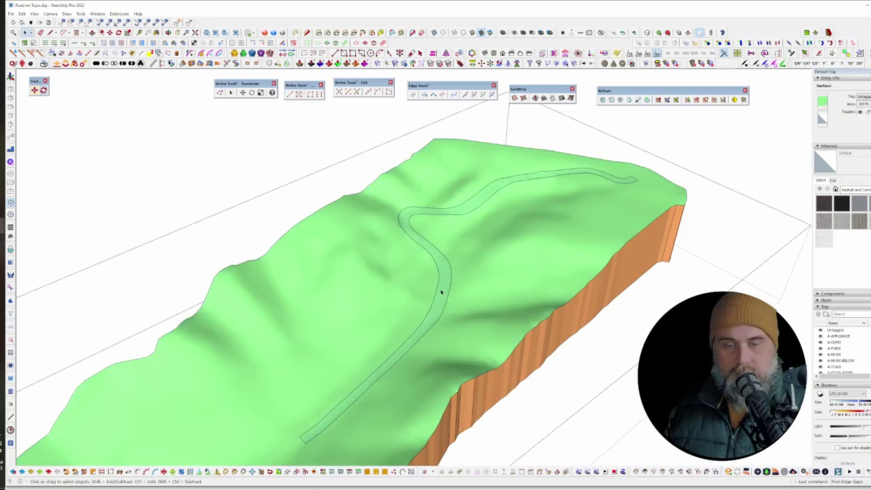
double_click(441, 292)
key("v")
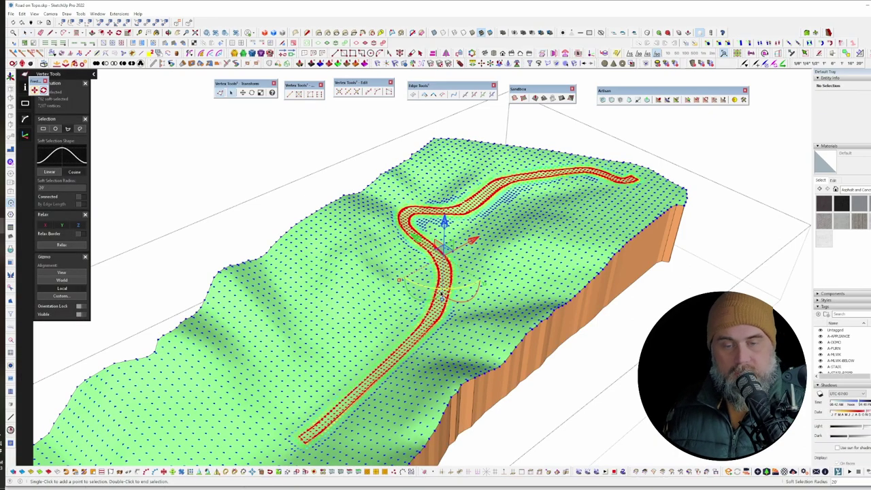
middle_click_drag(442, 298, 449, 284)
scroll(452, 281, "up", 3)
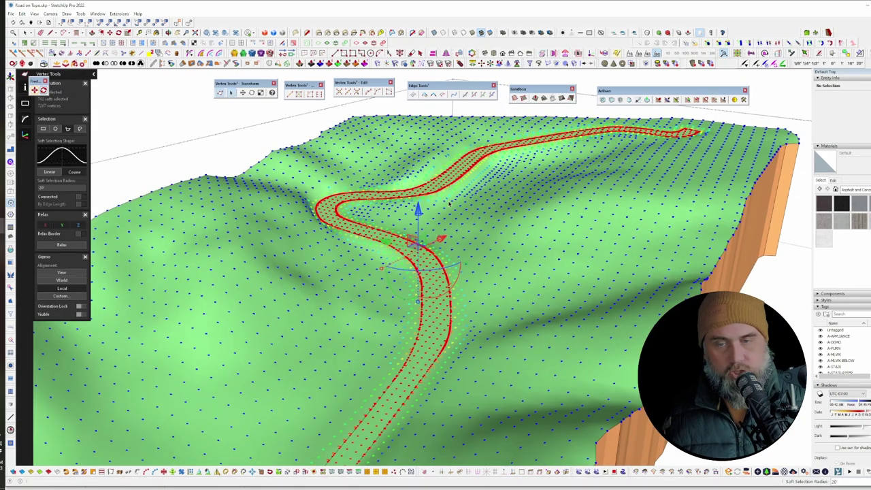
key("space")
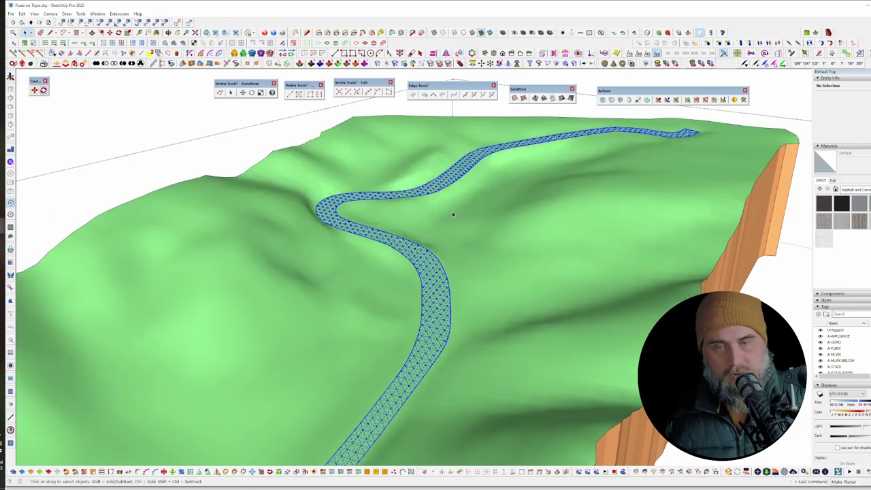
Step: Separate the flattened road surface from the terrain into its own group and hide the terrain
middle_click_drag(461, 266, 445, 266)
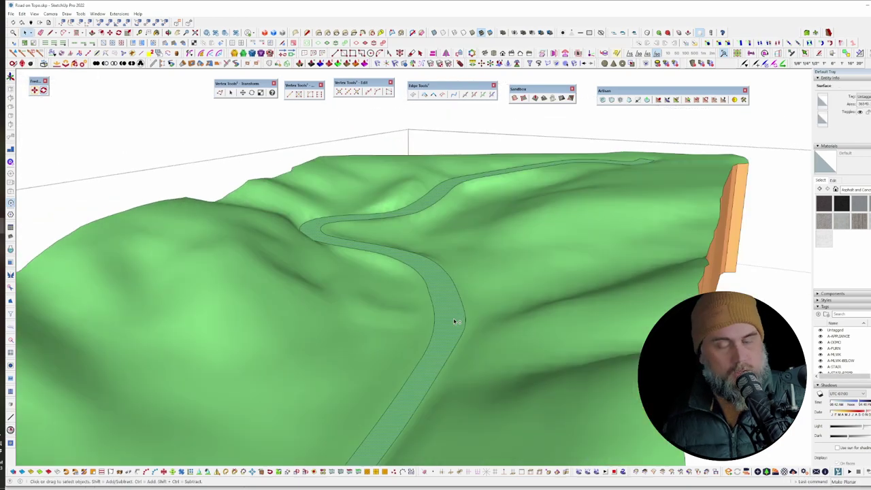
left_click(454, 317)
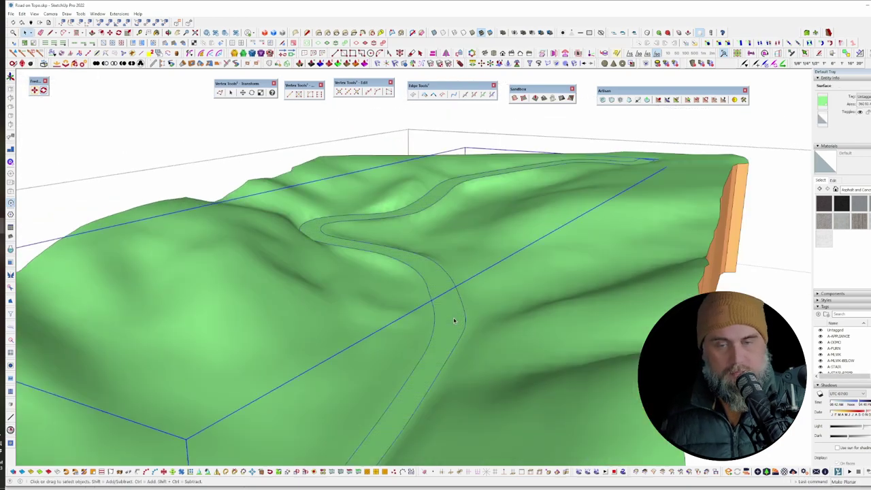
left_click(454, 320)
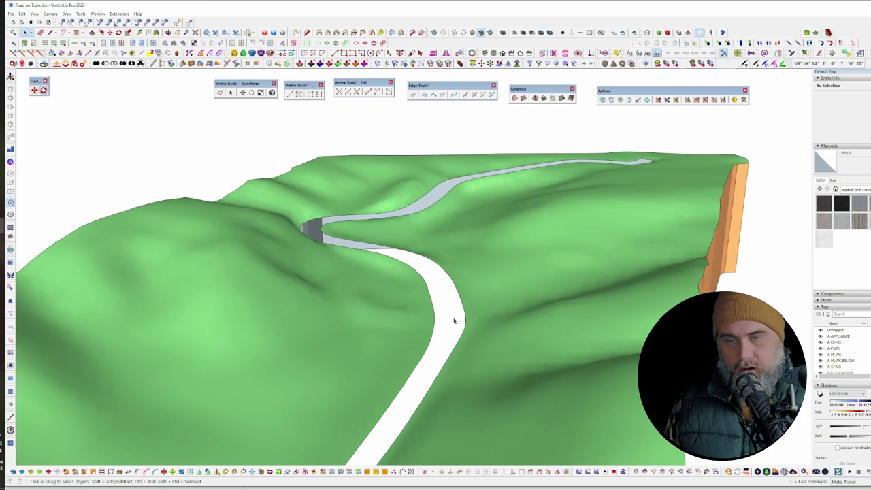
middle_click_drag(454, 320, 401, 308)
scroll(382, 310, "down", 2)
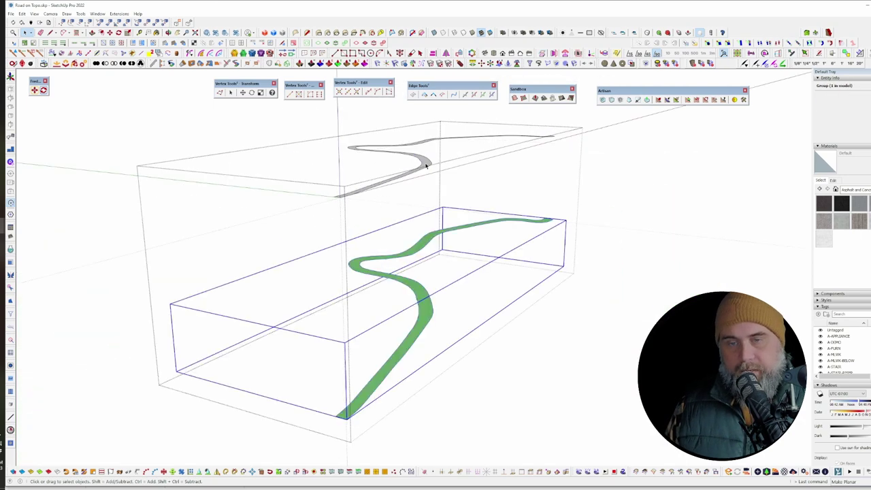
Step: Open the flat gray road group and delete the short closing edges at both ends of the road
left_click(422, 171)
middle_click_drag(422, 171, 440, 250)
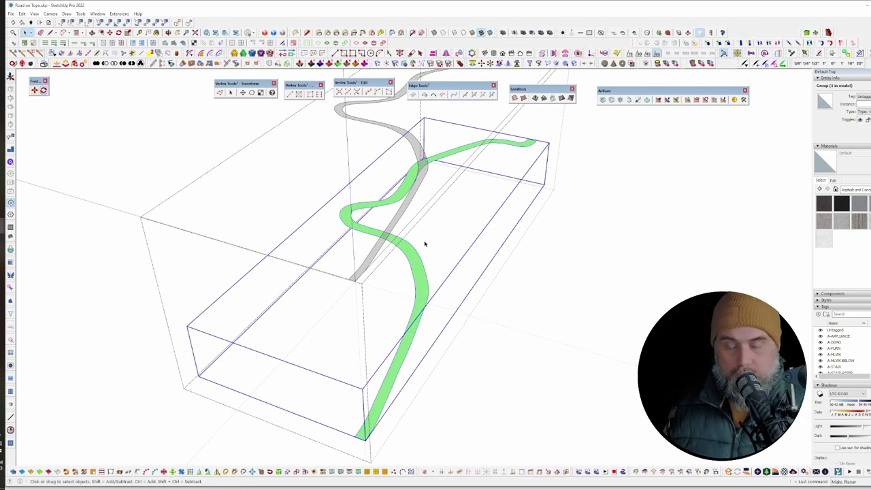
left_click(404, 210)
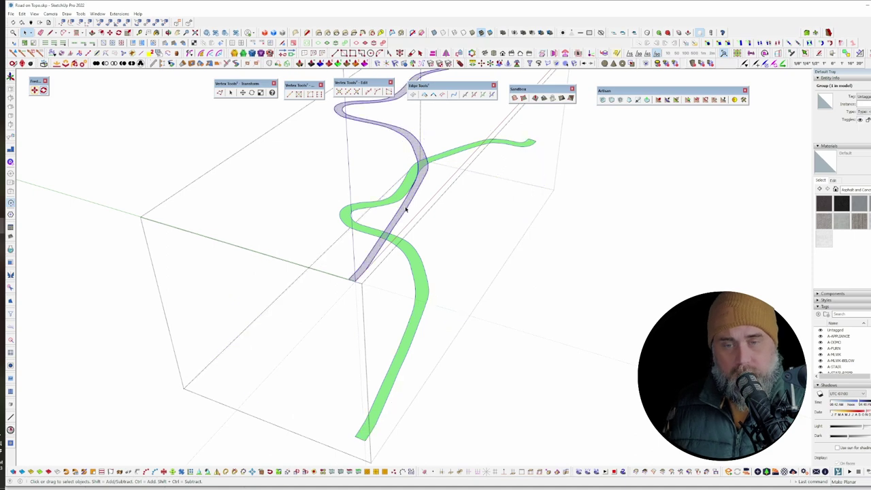
scroll(404, 205, "up", 6)
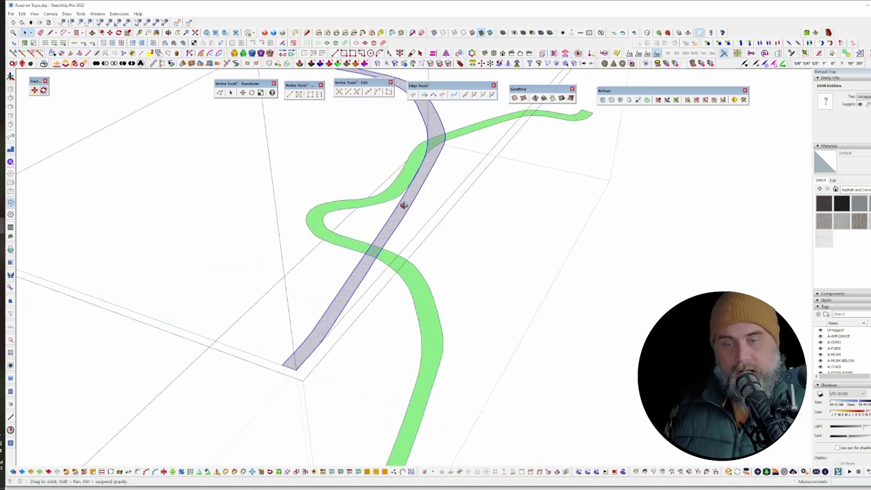
double_click(389, 245)
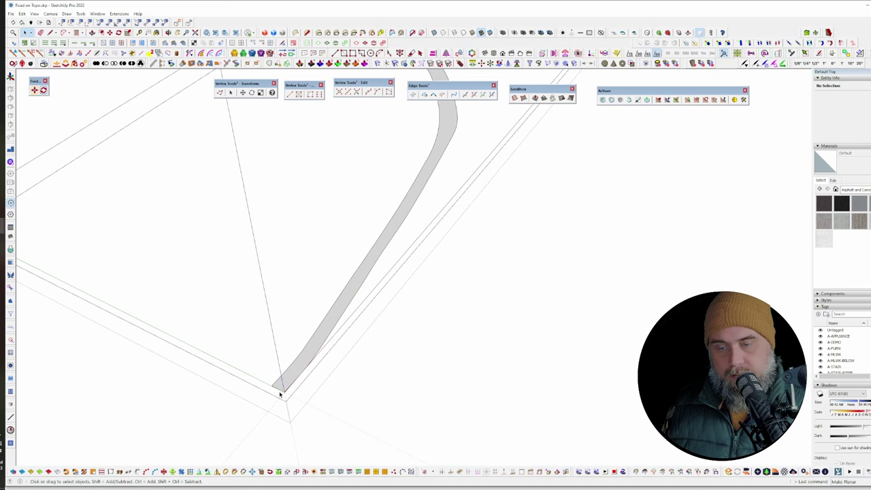
left_click(277, 389)
key("Delete")
middle_click_drag(431, 214, 362, 453, "shift")
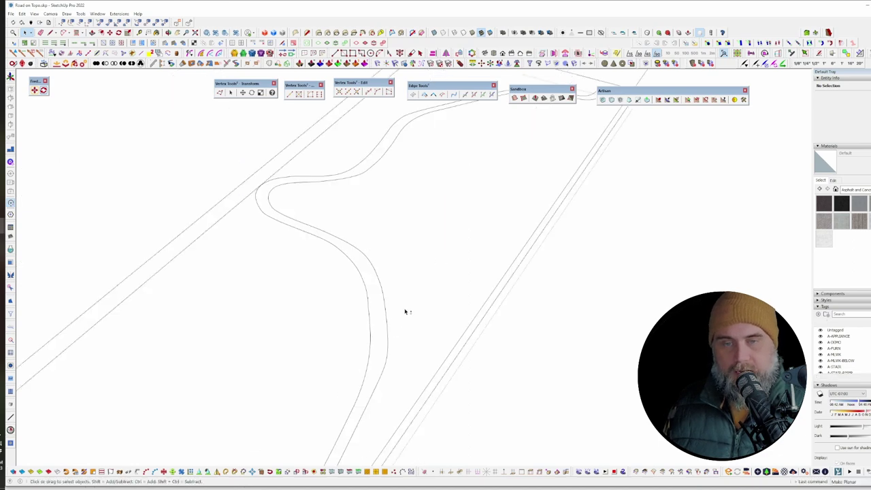
middle_click_drag(405, 312, 529, 241)
scroll(524, 246, "up", 3)
scroll(514, 192, "down", 2)
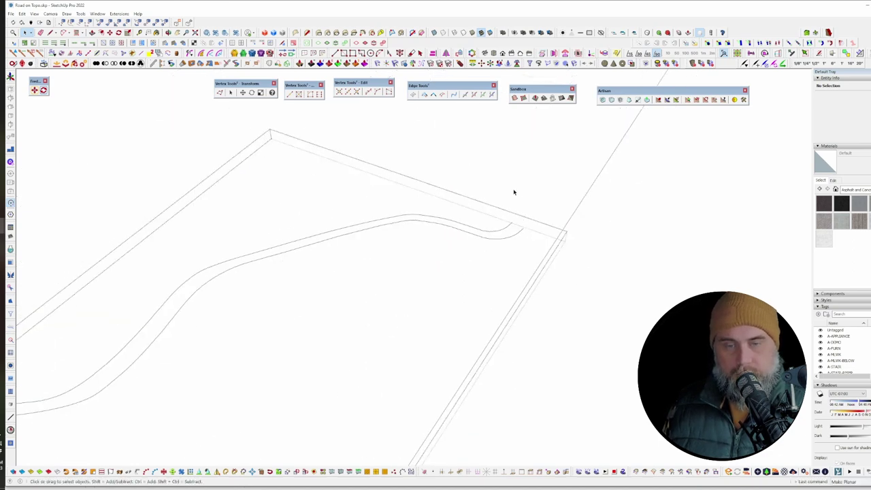
Step: Select the two long road edge curves and examine them along the whole road
scroll(514, 192, "down", 5)
triple_click(354, 320)
scroll(366, 317, "up", 5)
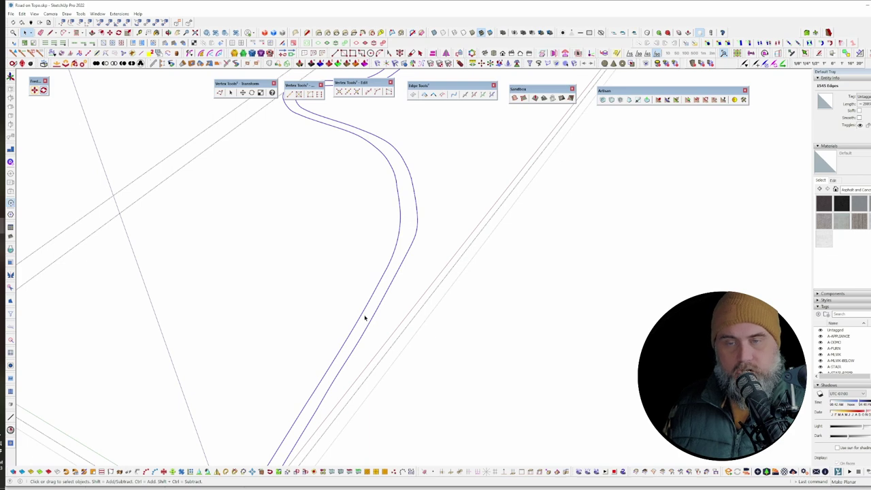
middle_click_drag(364, 318, 446, 164)
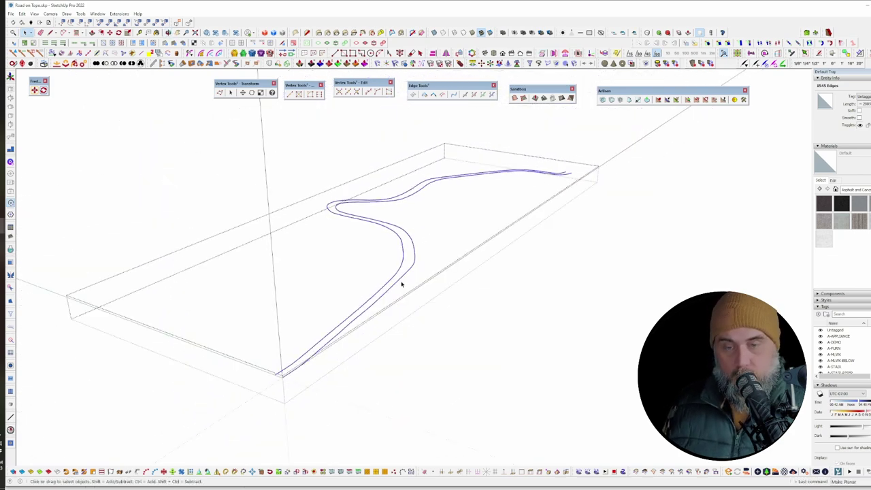
scroll(398, 292, "up", 3)
scroll(278, 413, "up", 2)
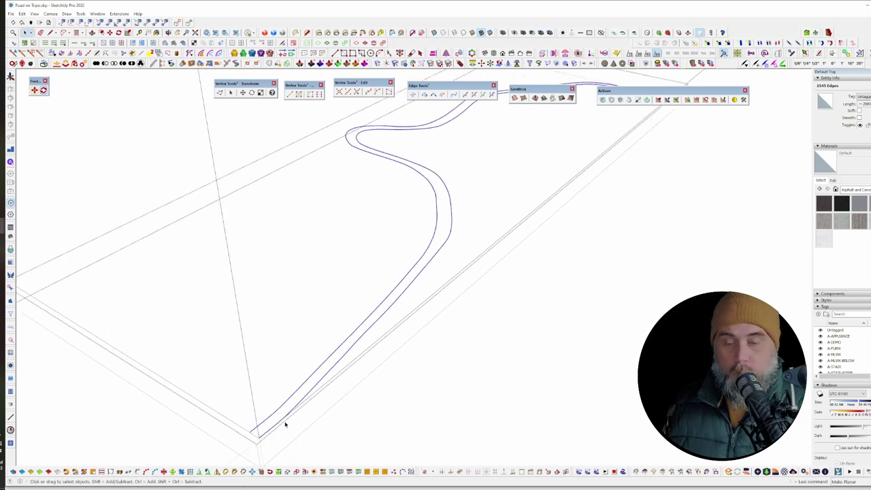
scroll(285, 424, "up", 4)
key("l")
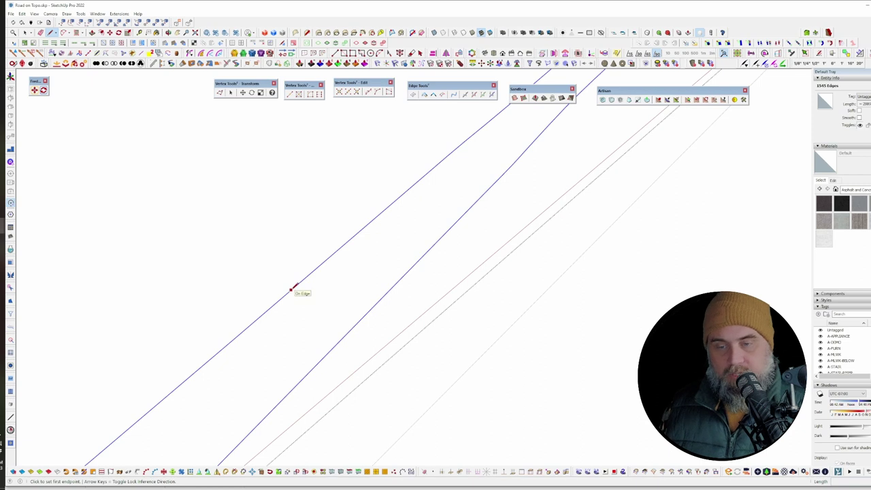
scroll(293, 289, "up", 2)
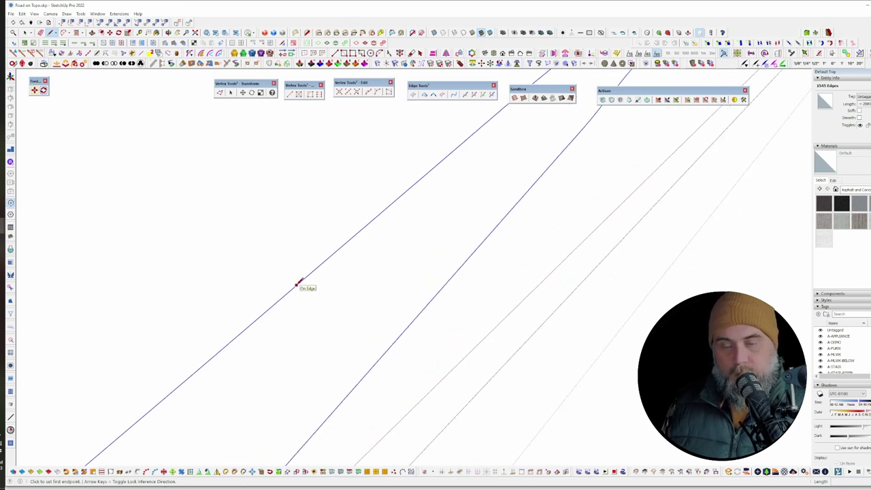
left_click(297, 283)
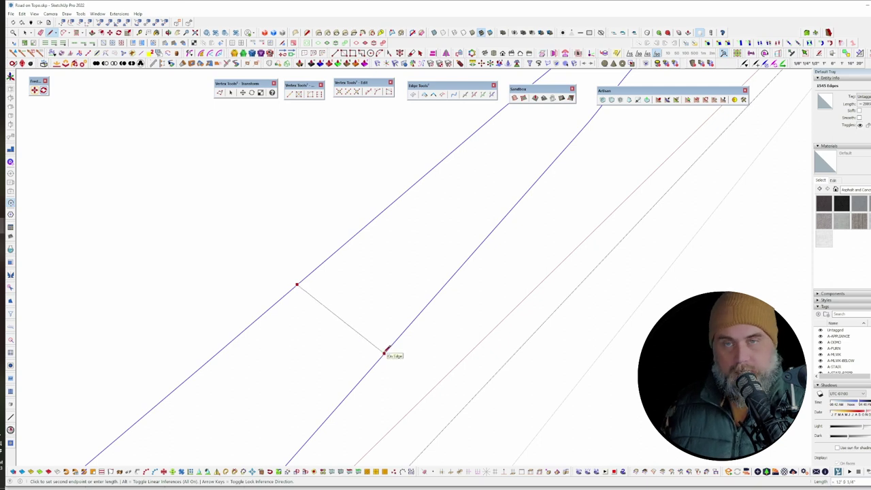
key("Escape")
scroll(355, 302, "down", 2)
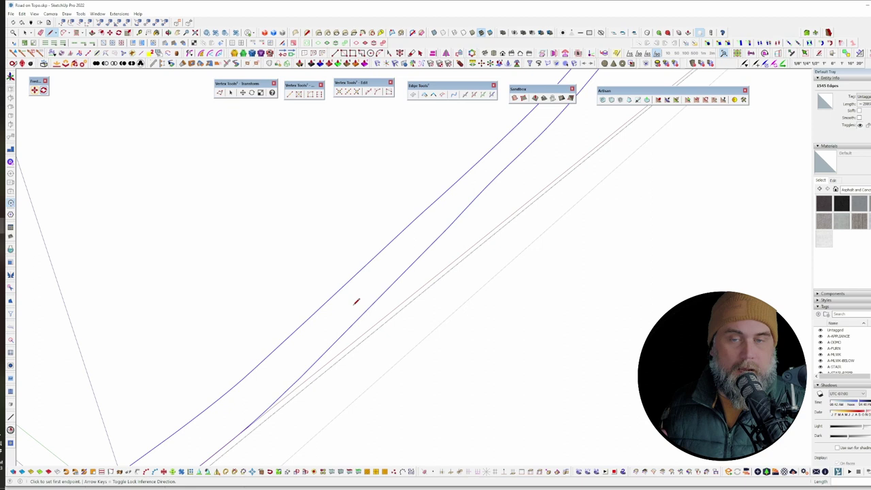
scroll(362, 301, "down", 4)
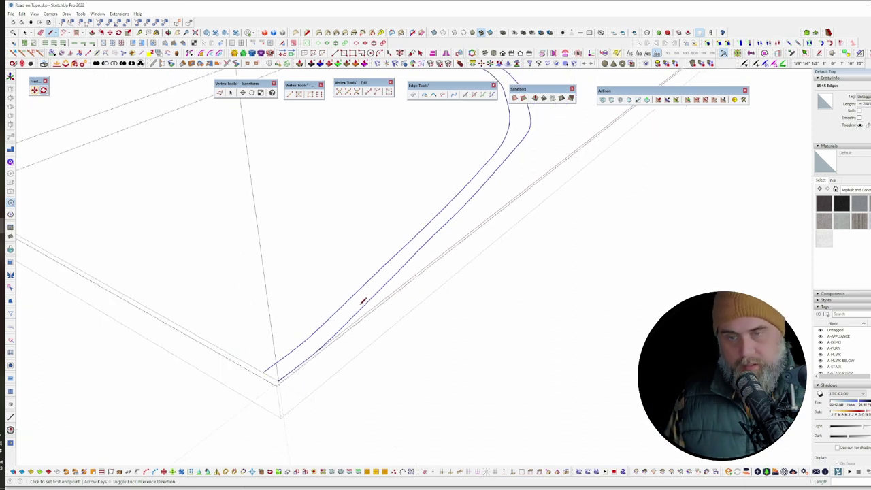
Step: Simplify both road edge curves with a maximum deviation of .4
left_click(327, 43)
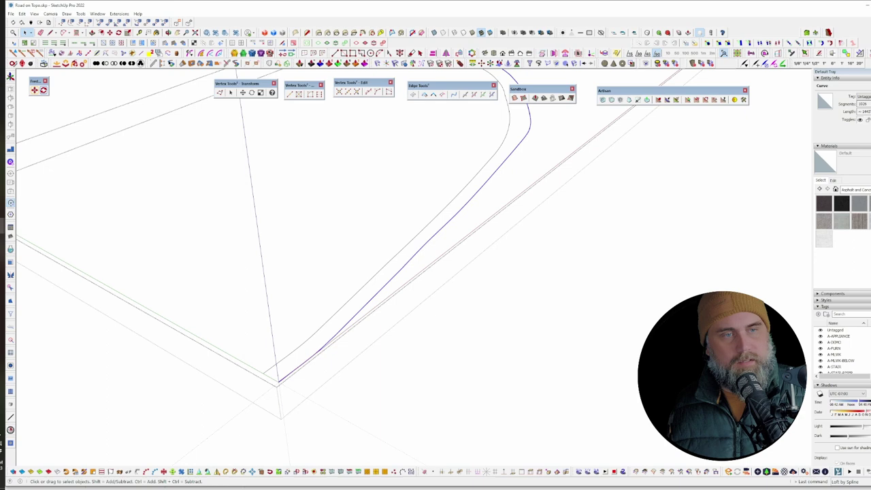
scroll(499, 295, "down", 8)
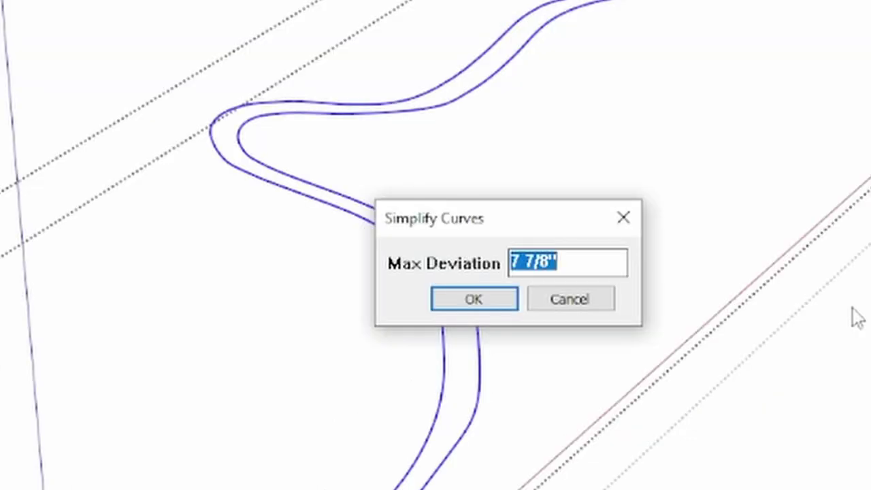
type(".4")
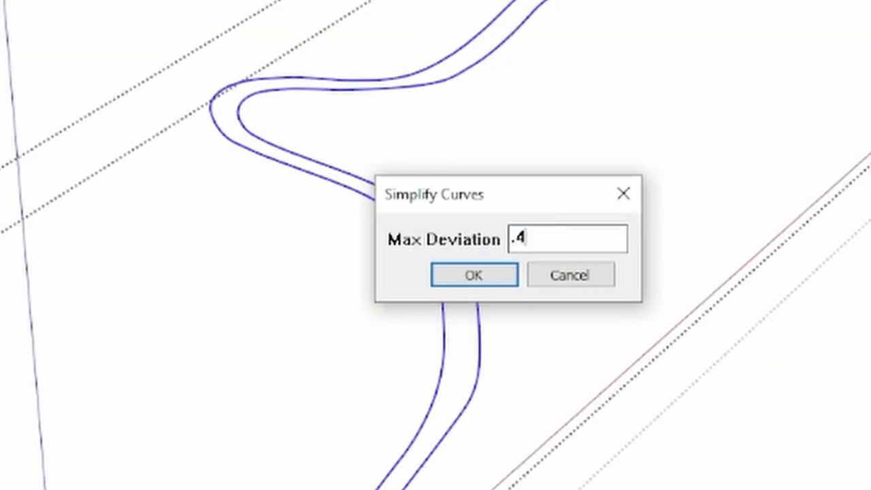
key("Return")
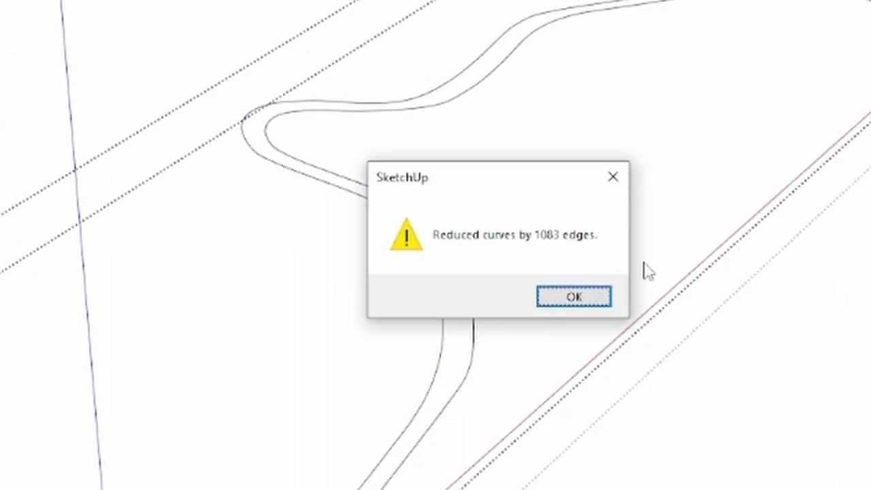
left_click(589, 306)
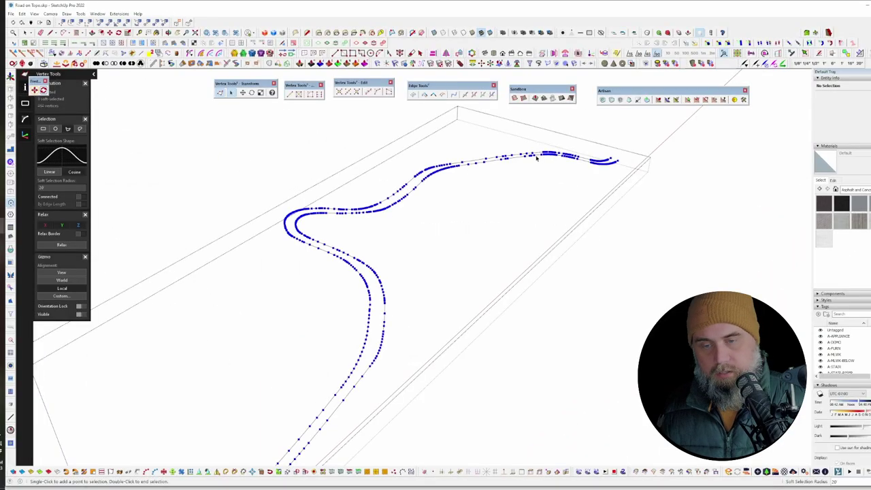
Step: Examine the vertex spacing along both simplified road curves with Vertex Tools, zooming in on the road's far end
scroll(611, 172, "up", 5)
middle_click_drag(611, 172, 418, 352)
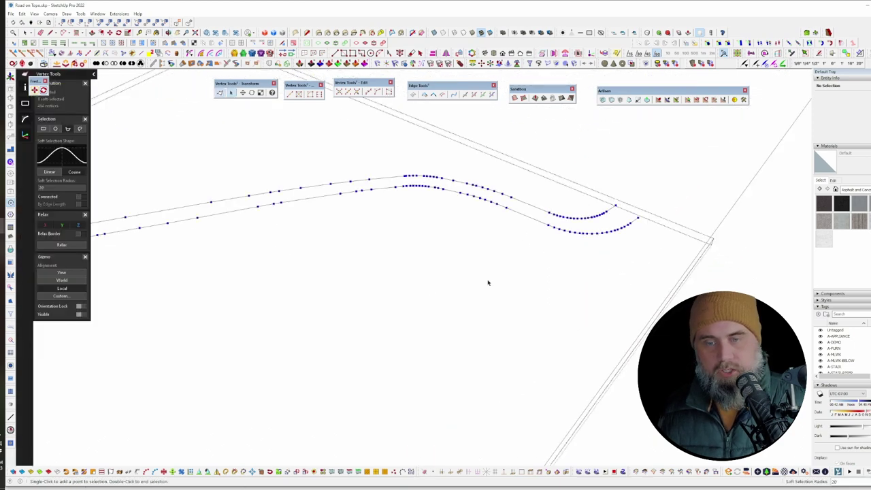
scroll(572, 223, "up", 3)
scroll(571, 225, "up", 2)
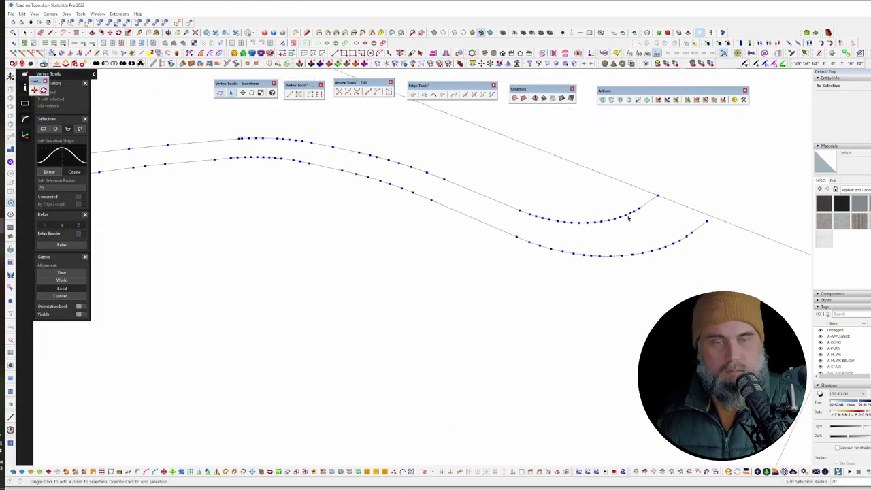
key("space")
scroll(622, 258, "up", 3)
Step: Convert the first simplified road edge curve to a FredoSpline Polyline Divider with an interval of 48
scroll(624, 256, "down", 8)
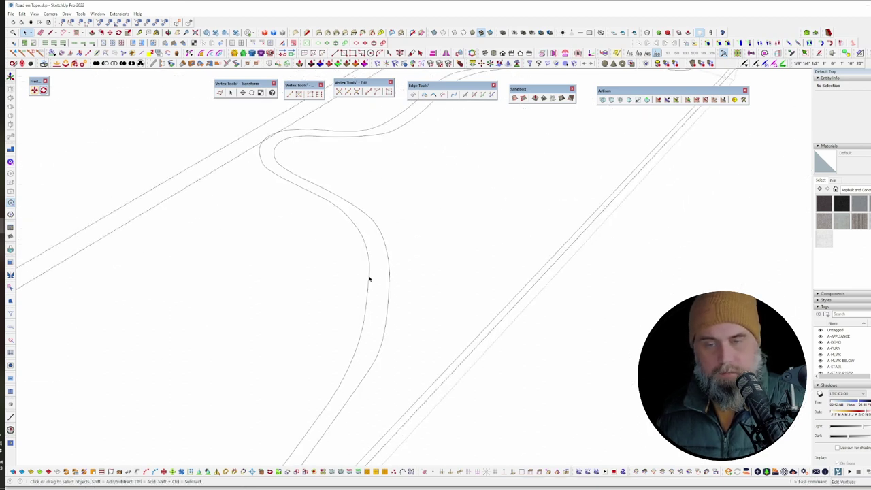
right_click(370, 278)
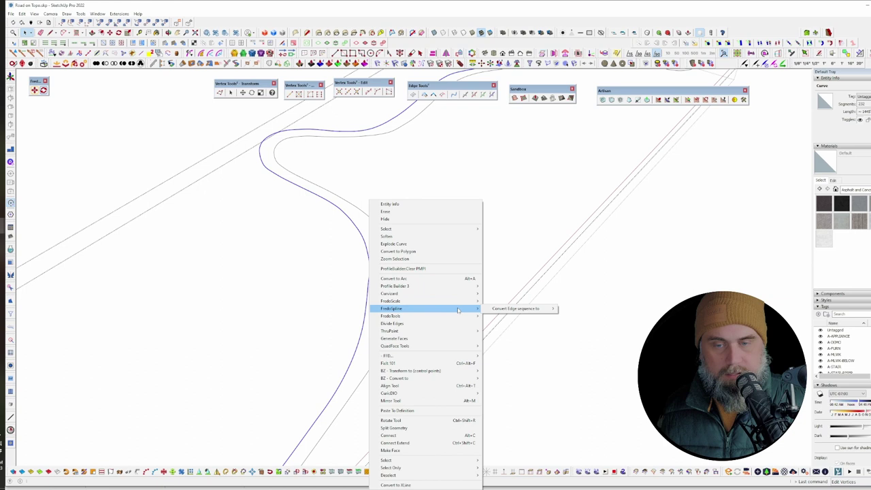
mouse_move(471, 385)
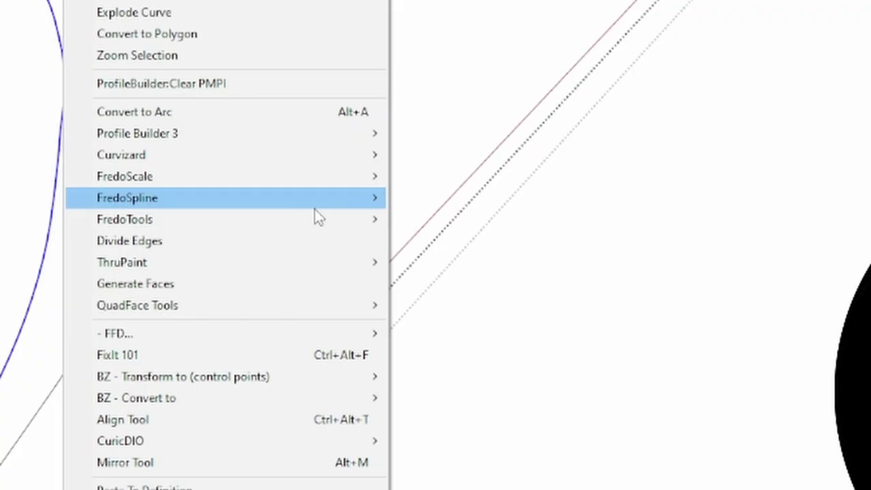
mouse_move(457, 312)
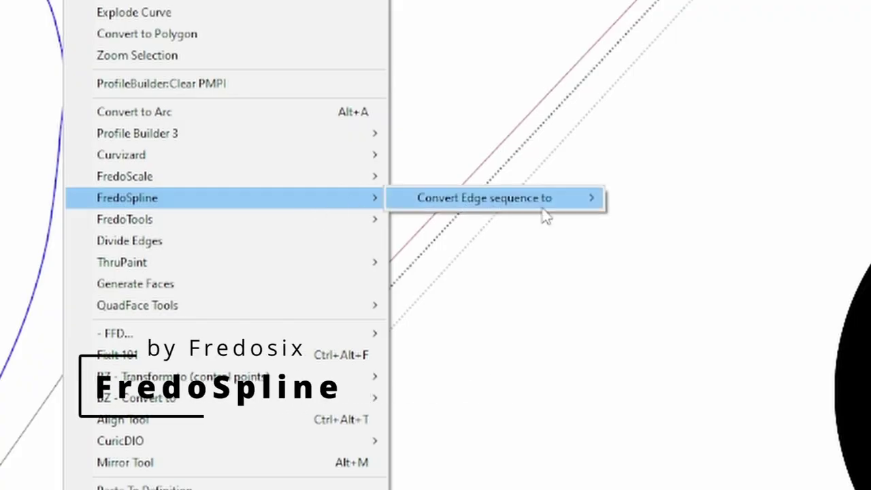
mouse_move(541, 212)
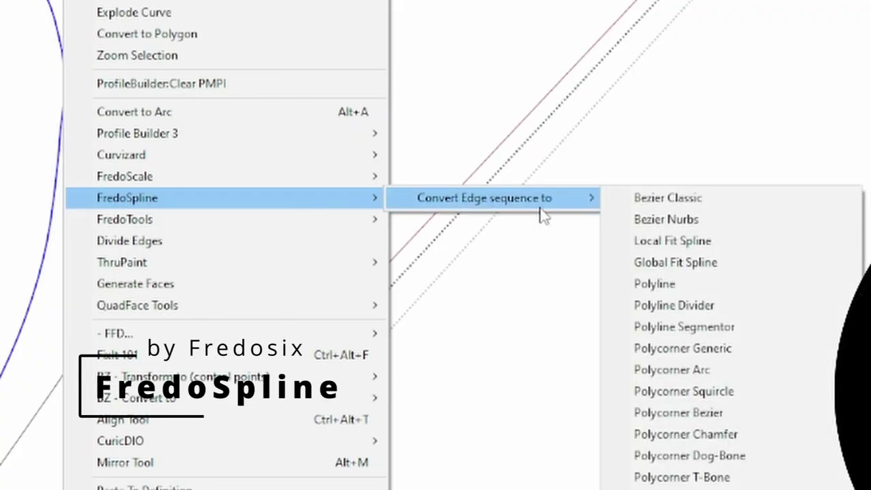
left_click(728, 328)
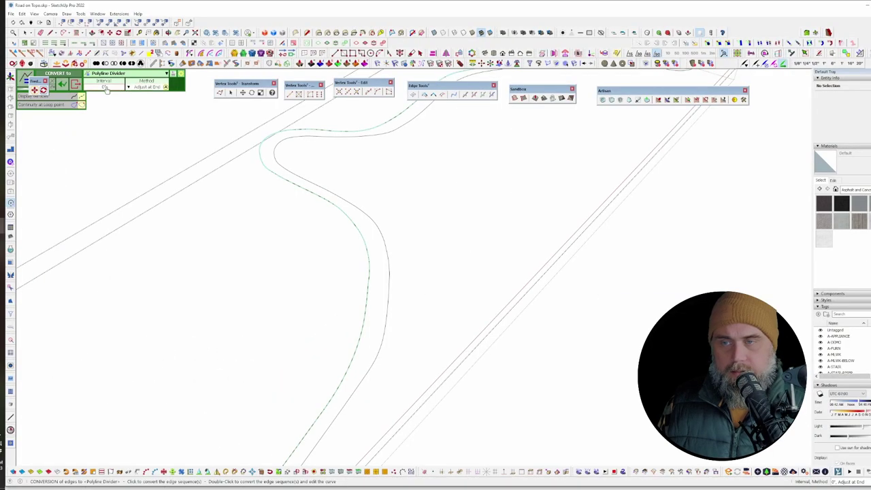
left_click(130, 89)
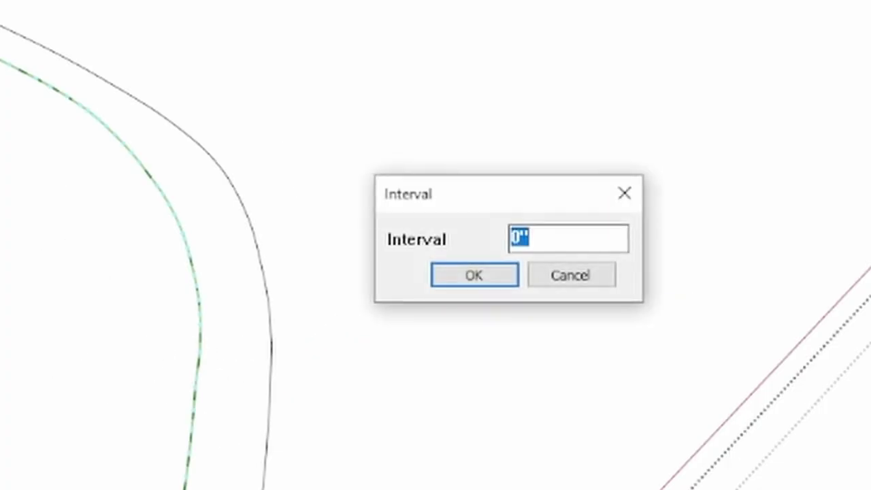
type("48")
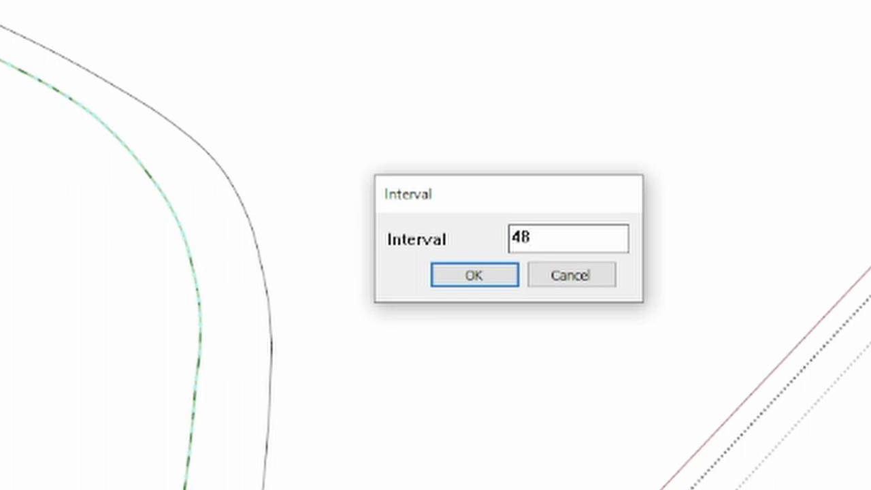
key("Return")
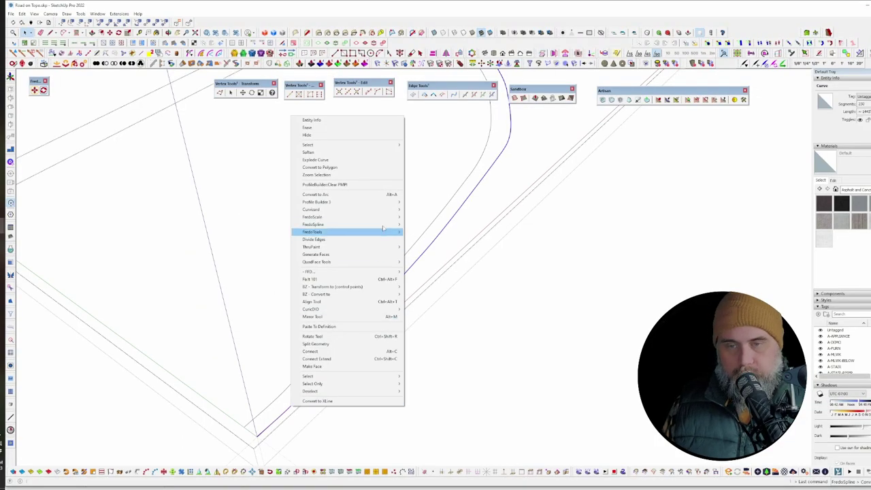
mouse_move(385, 225)
mouse_move(374, 297)
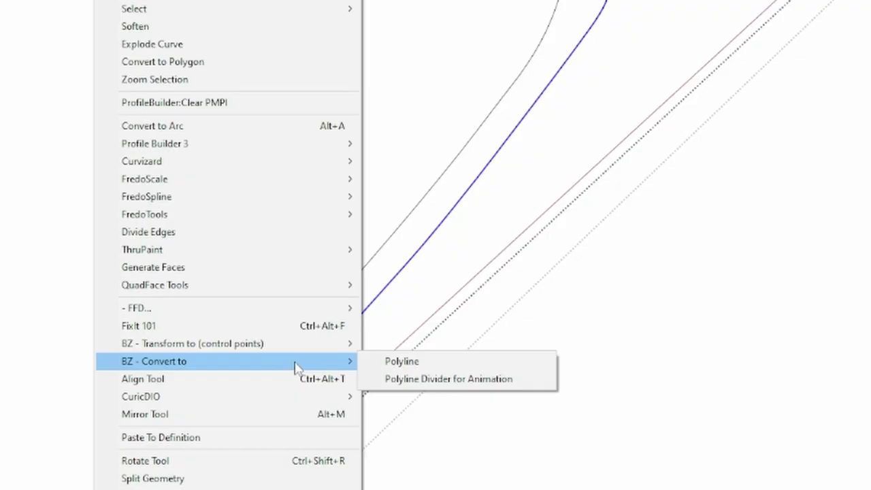
left_click(494, 383)
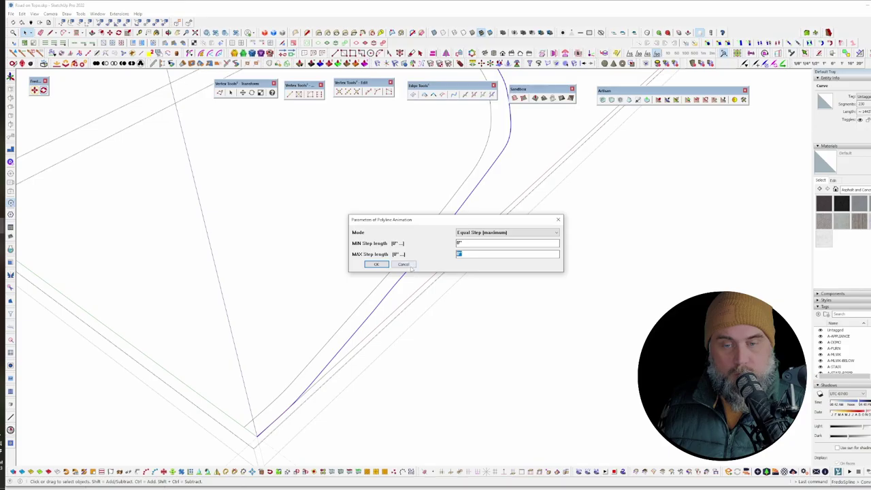
left_click(410, 265)
Step: Convert the other road edge curve to a FredoSpline Polyline Divider with an interval of 4'
right_click(339, 352)
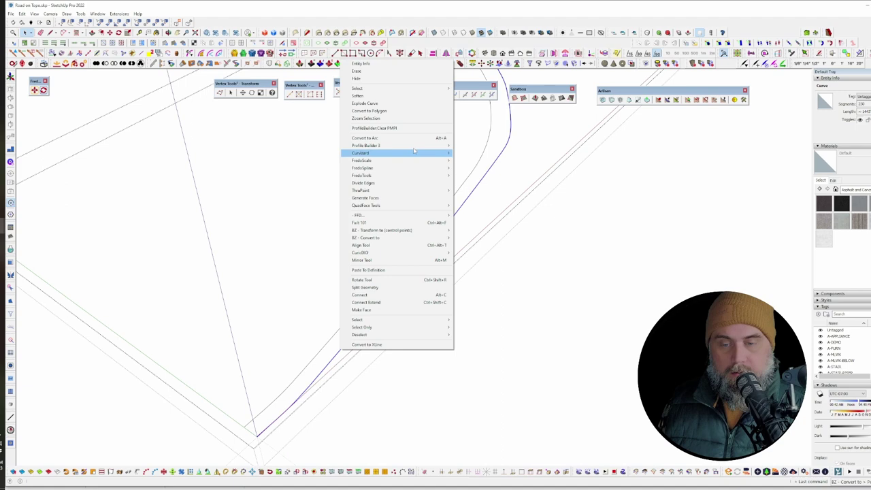
mouse_move(371, 167)
mouse_move(510, 168)
left_click(573, 208)
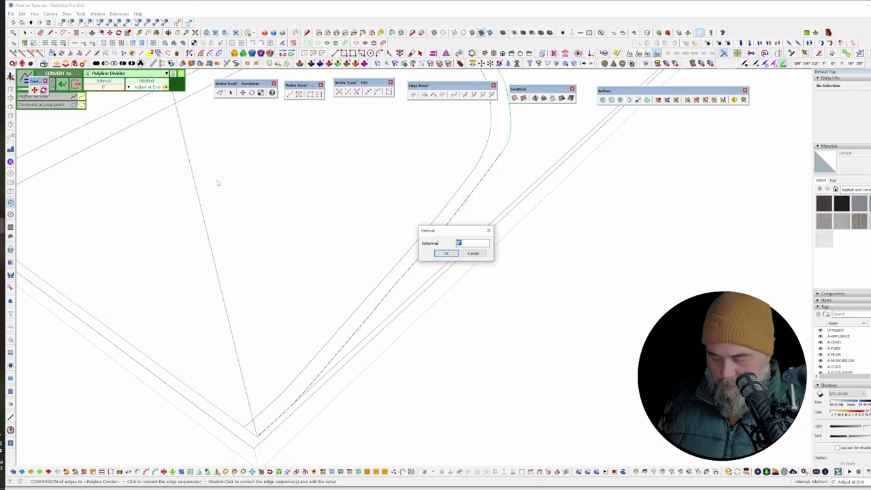
type("4'")
key("Return")
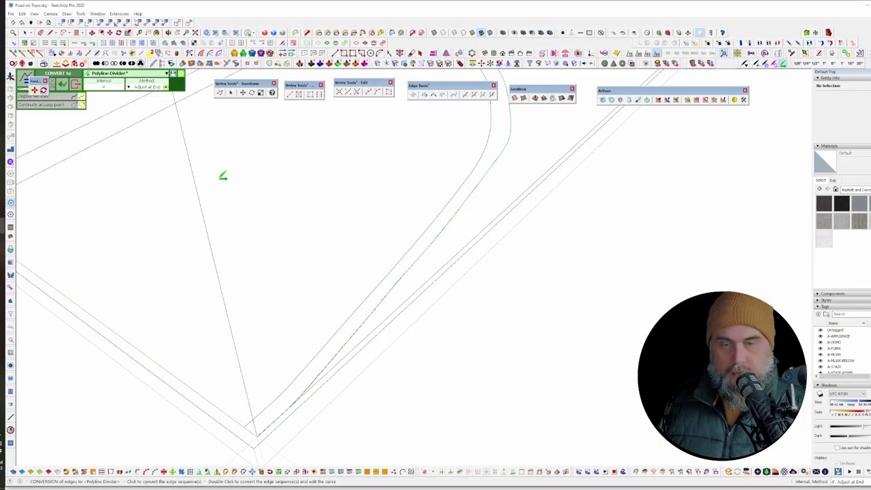
scroll(286, 428, "up", 3)
double_click(237, 412)
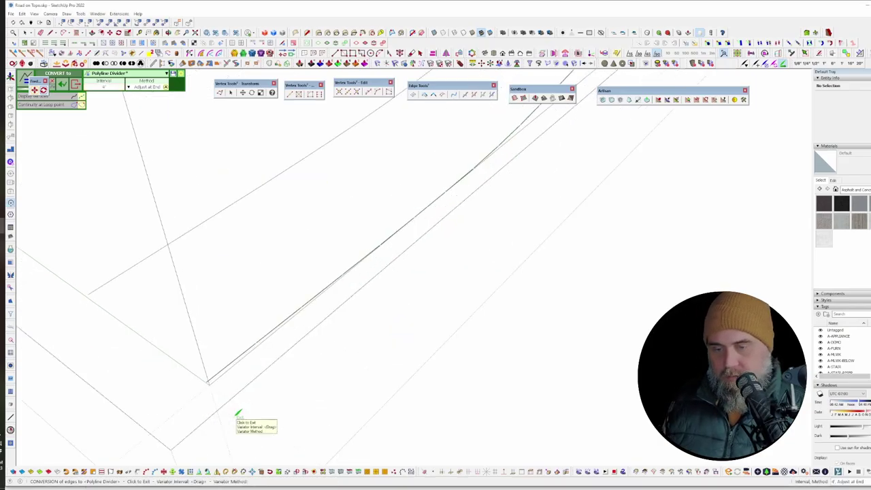
Step: Check the first segment of each divided road edge with short test lines and delete those lines
middle_click_drag(243, 389, 297, 381)
key("l")
key("t")
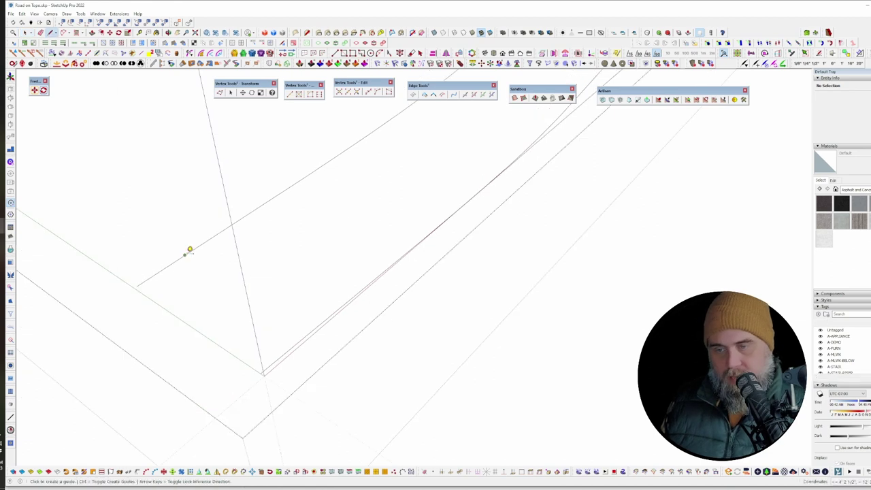
left_click(185, 256)
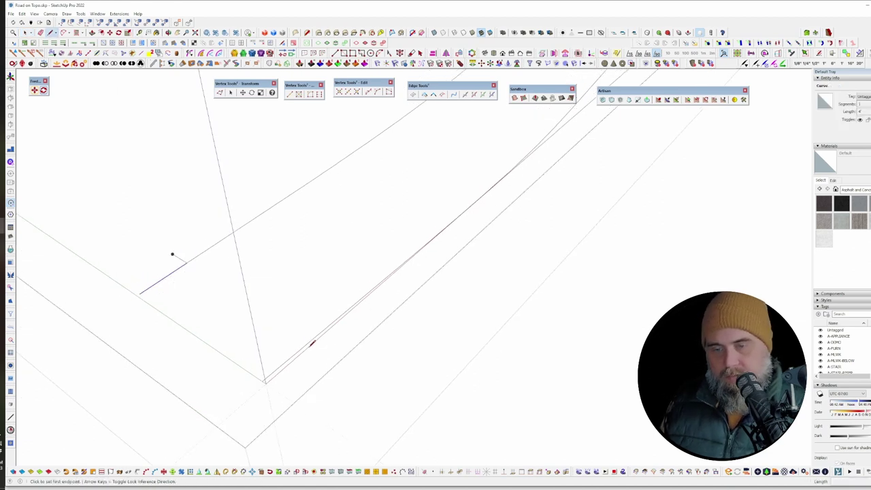
key("space")
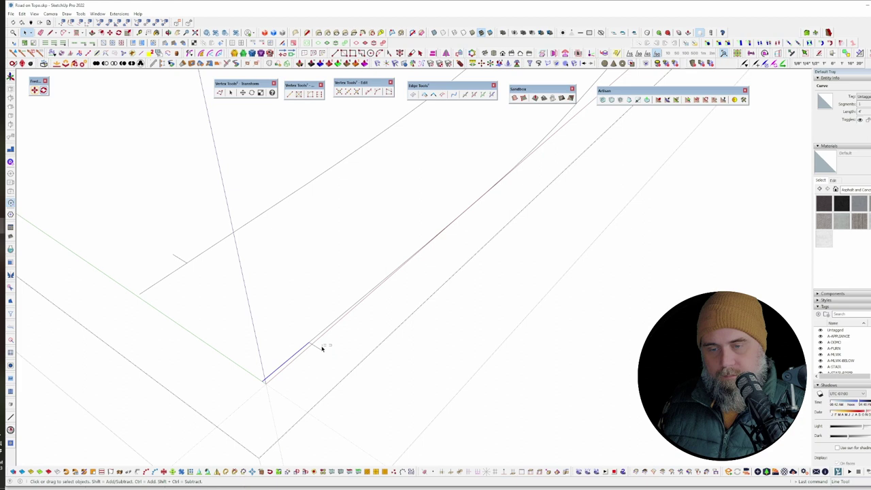
key("Delete")
left_click(180, 260)
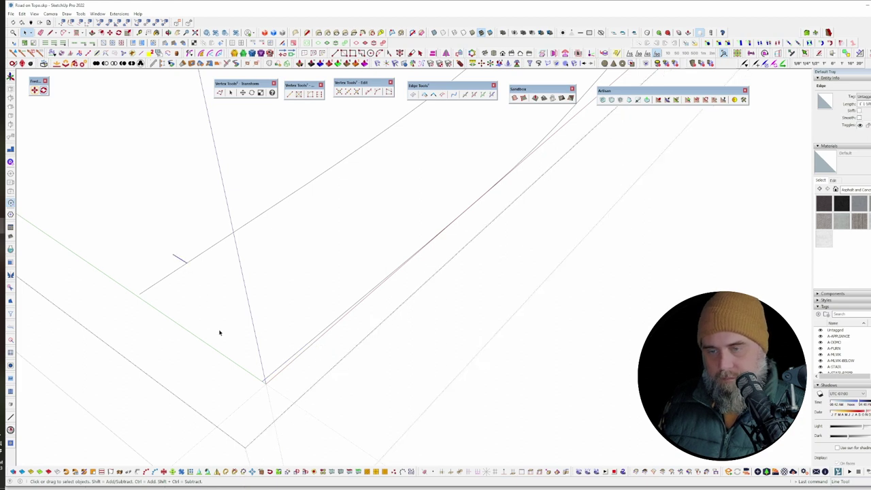
key("Delete")
Step: Close the open road end with a line and try to split the road face crosswise with Split Tools
scroll(256, 405, "down", 8)
scroll(248, 403, "up", 8)
key("l")
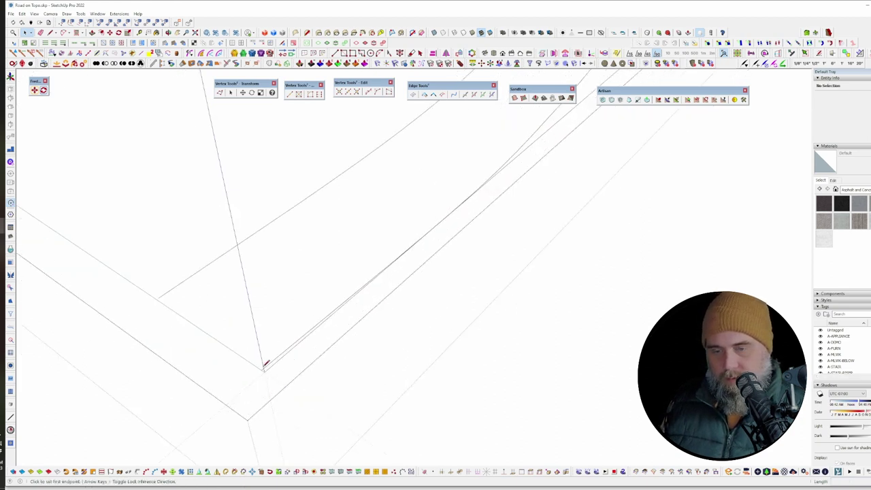
left_click(262, 368)
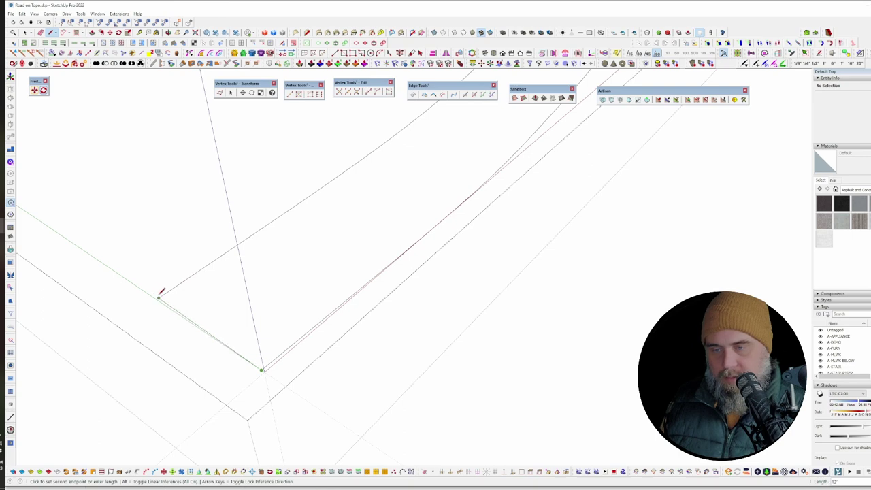
left_click(159, 298)
key("space")
scroll(214, 387, "down", 8)
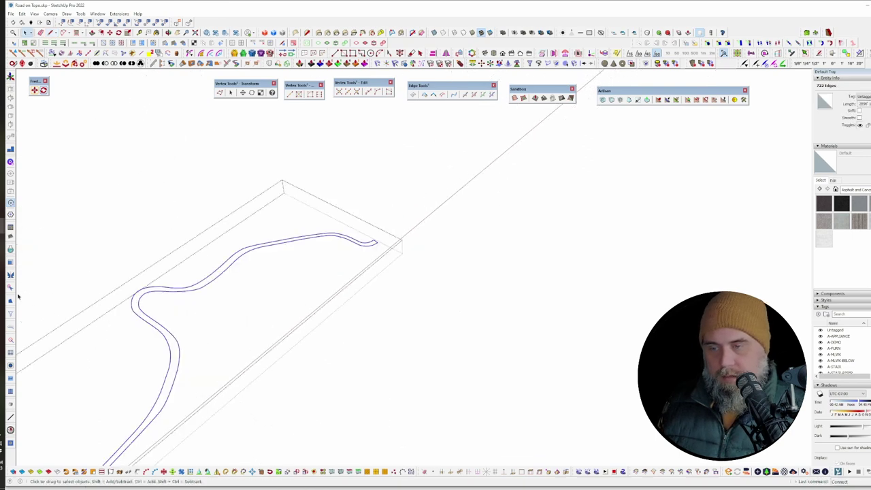
left_click(10, 300)
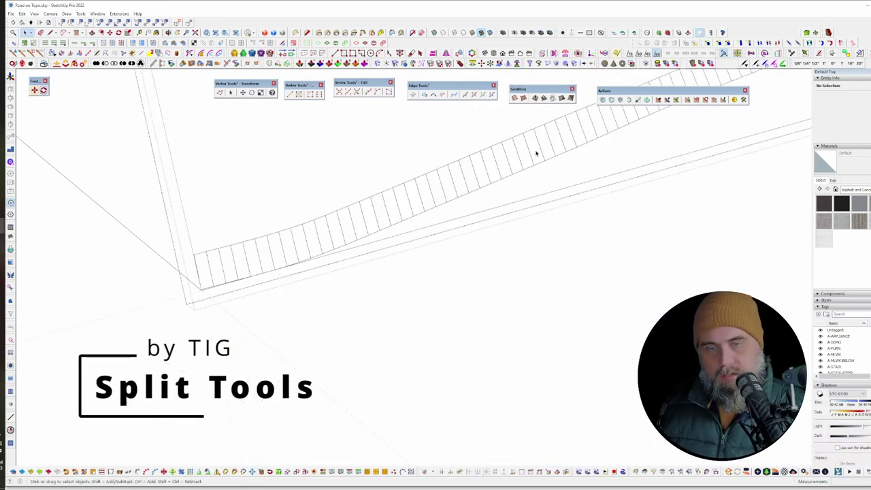
Step: Examine the angle of the cross divisions relative to the road edges along the bends
middle_click_drag(537, 153, 177, 382, "shift")
middle_click_drag(657, 157, 354, 342, "shift")
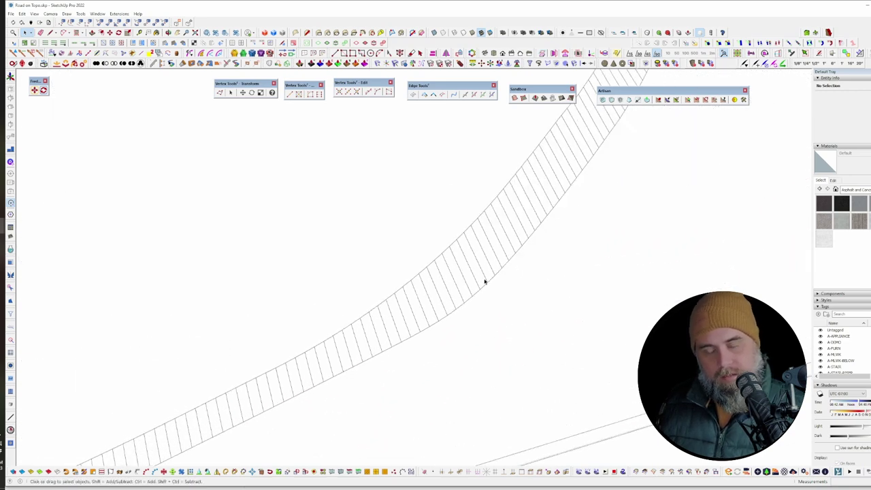
middle_click_drag(535, 194, 352, 398)
middle_click_drag(498, 173, 380, 324)
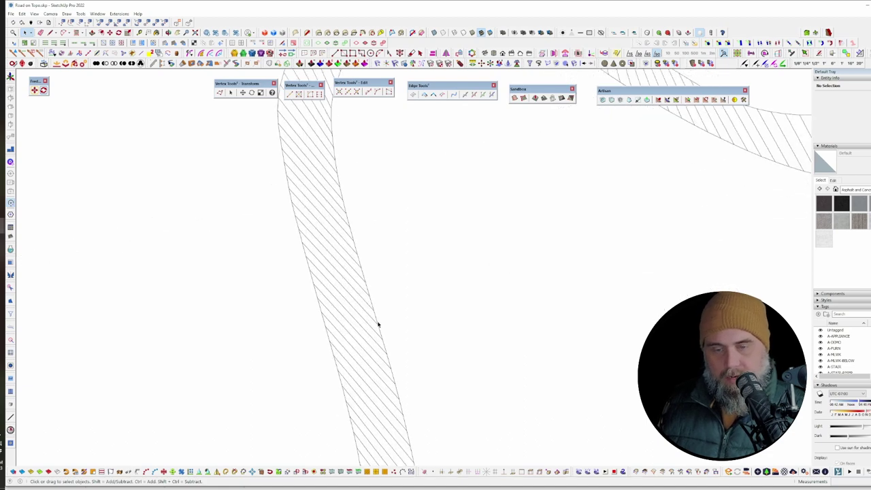
left_click_drag(273, 305, 400, 277)
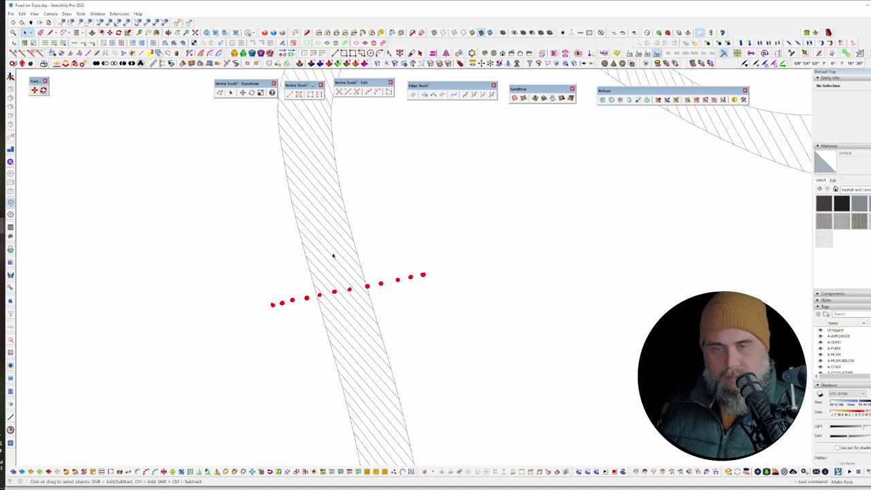
key("ctrl+z")
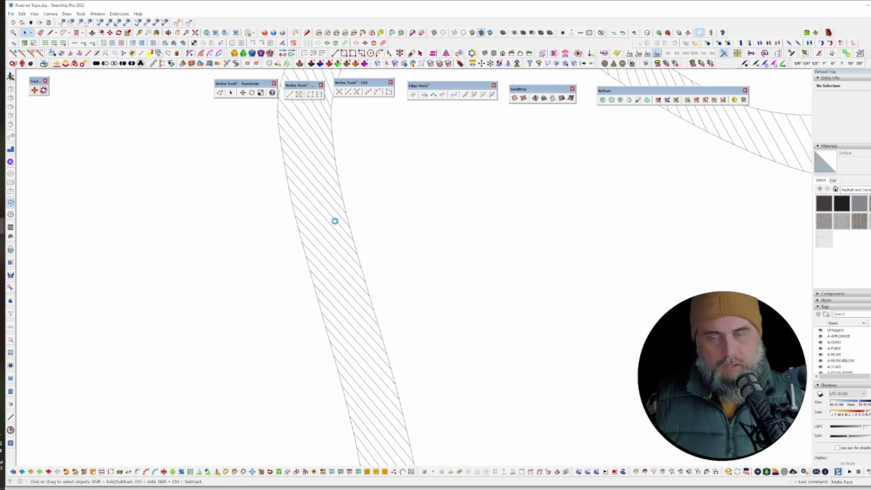
scroll(334, 221, "down", 1)
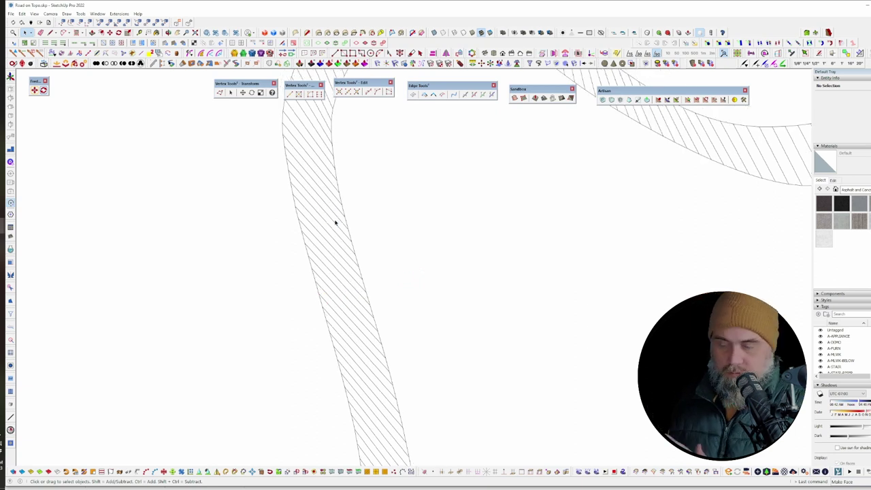
scroll(300, 197, "down", 3)
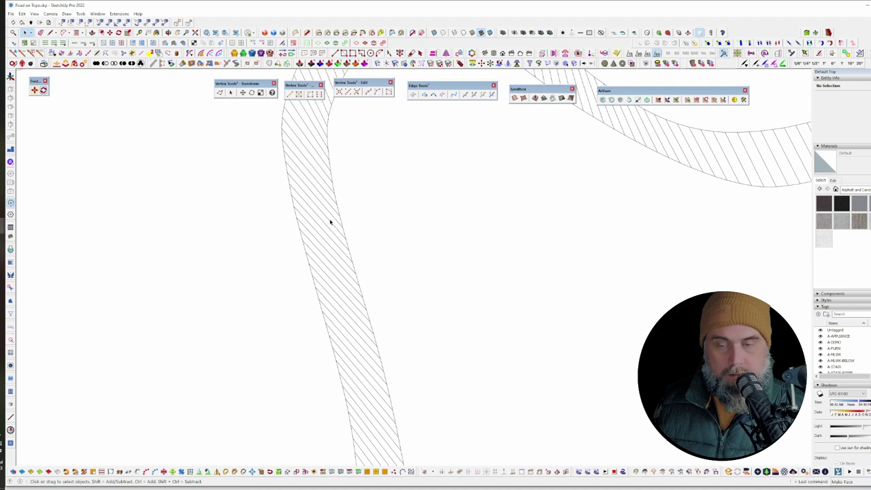
middle_click_drag(650, 124, 601, 292)
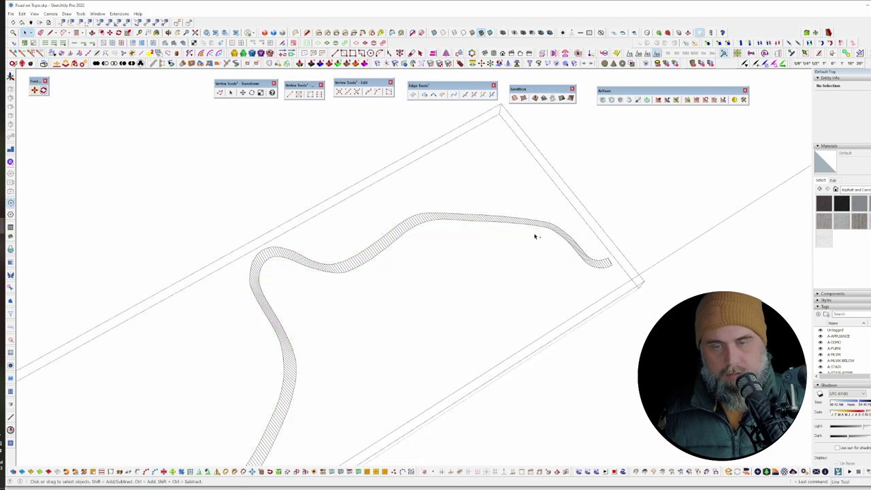
key("alt+h")
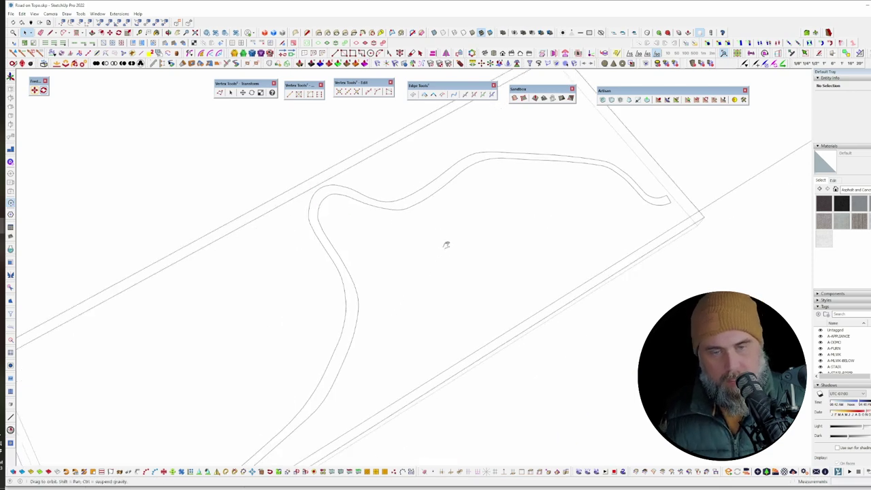
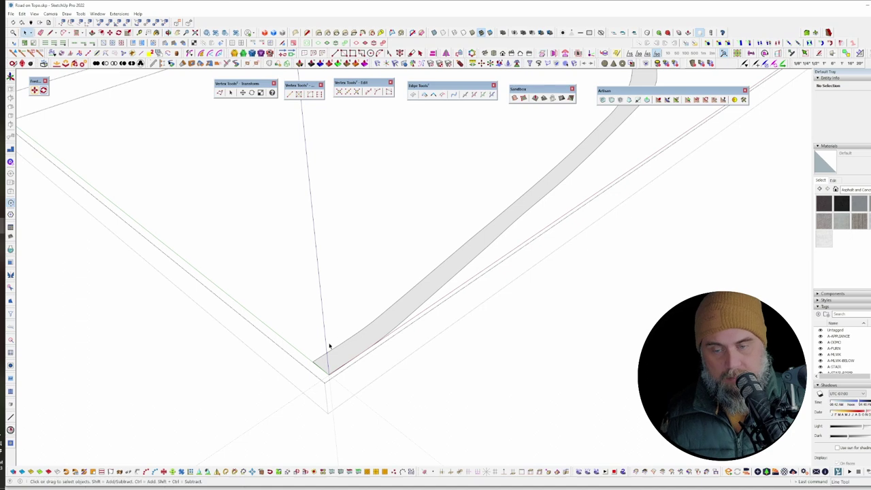
Step: Offset one road edge curve across the road by about 27' to form a parallel second edge
left_click(315, 367)
scroll(315, 368, "down", 1)
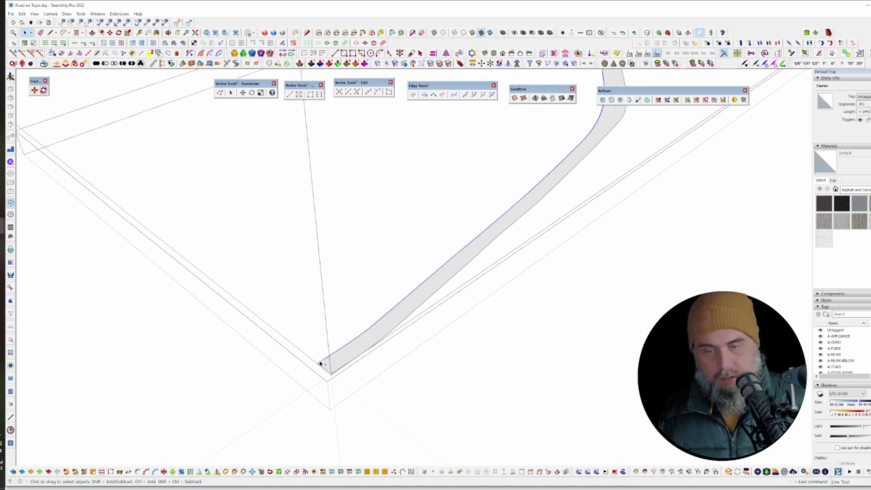
scroll(357, 373, "down", 5)
scroll(362, 381, "up", 5)
key("f")
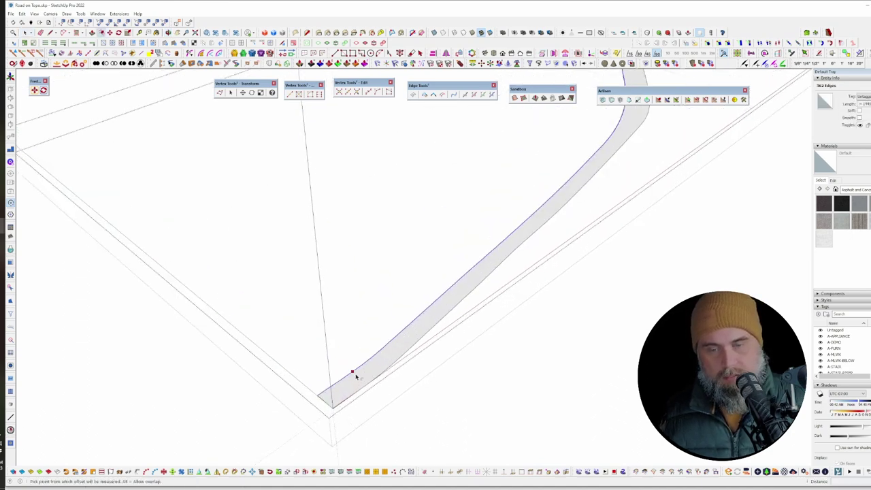
left_click(352, 372)
scroll(375, 392, "down", 5)
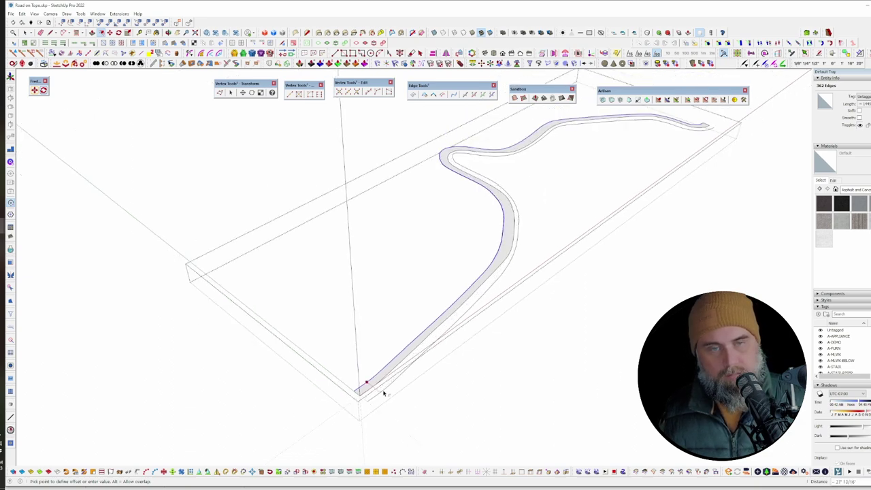
left_click(384, 394)
Step: Delete the old road face and its original second edge, keeping only the source curve and its offset copy
key("space")
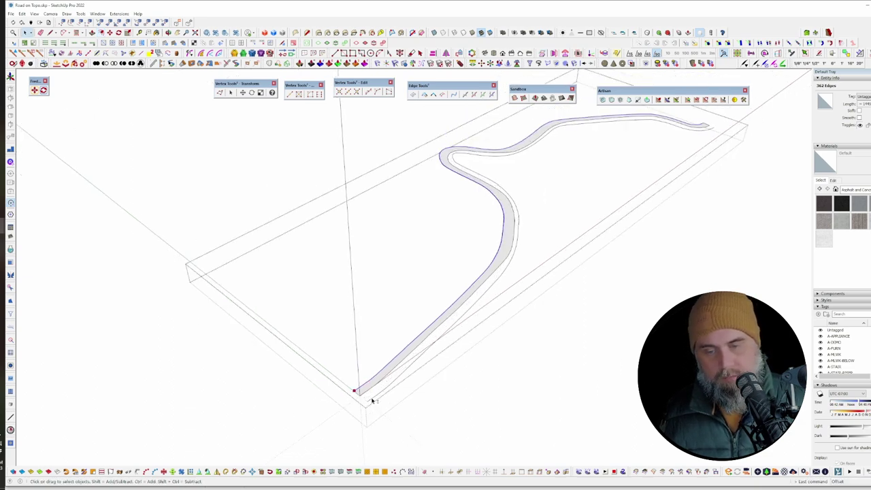
left_click(371, 399, "shift")
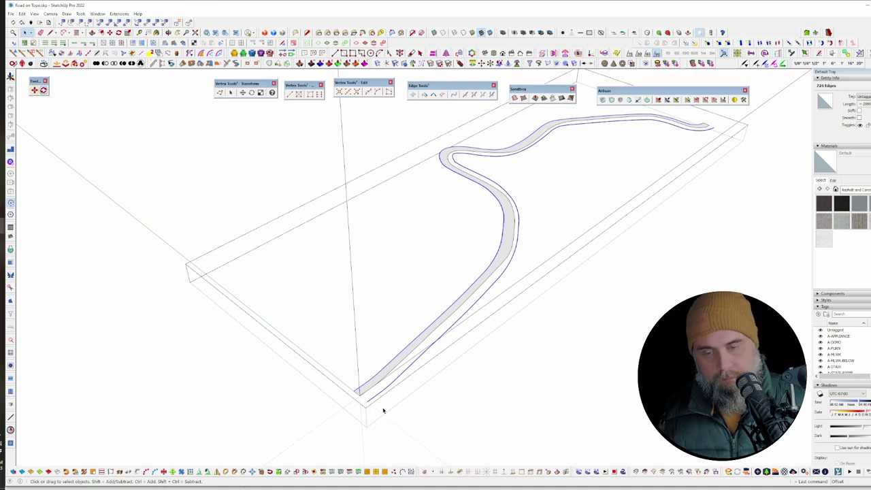
left_click(383, 410)
left_click(507, 368)
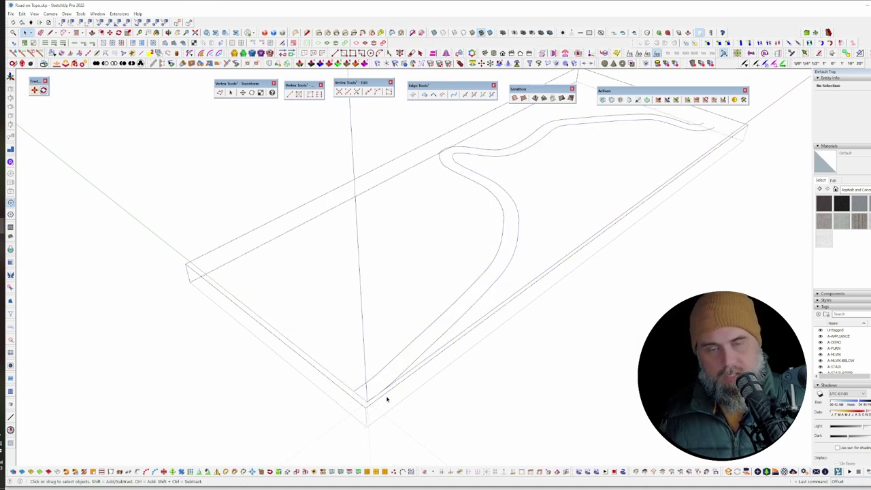
Step: Create the road face between the two parallel curves and split it into cross strips with Split Tools
left_click_drag(294, 359, 296, 359)
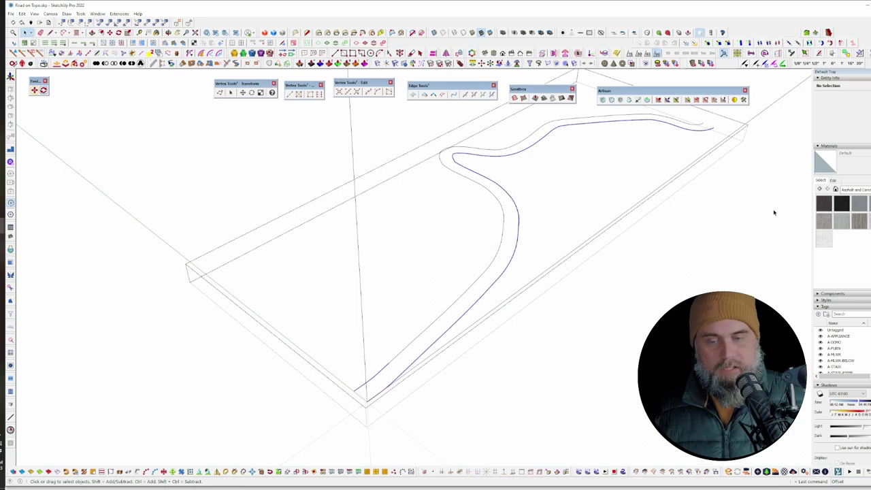
left_click(10, 300)
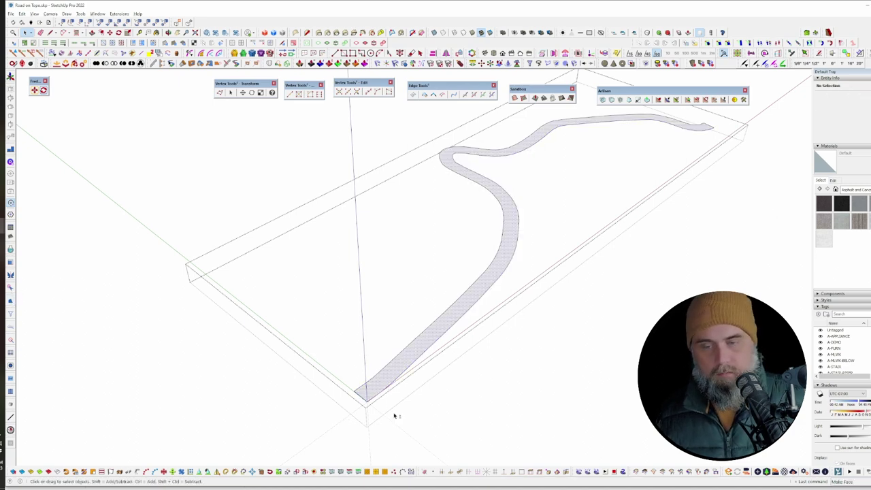
middle_click_drag(523, 143, 389, 327)
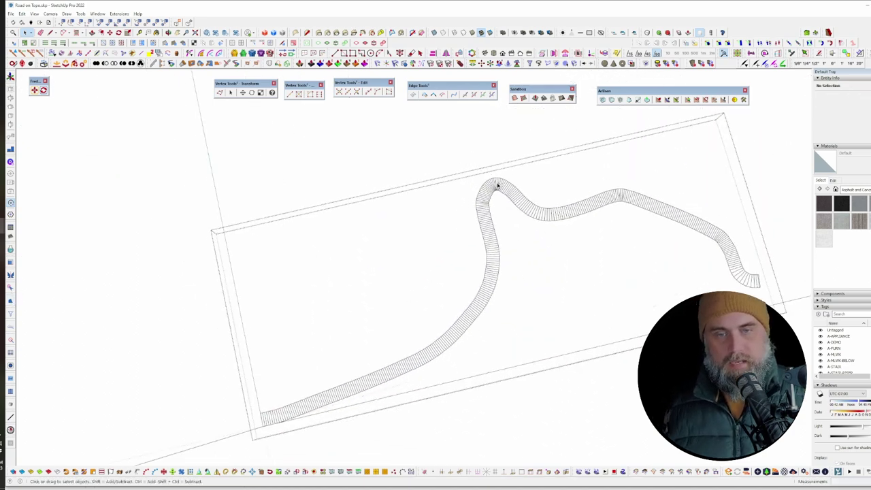
scroll(497, 184, "up", 6)
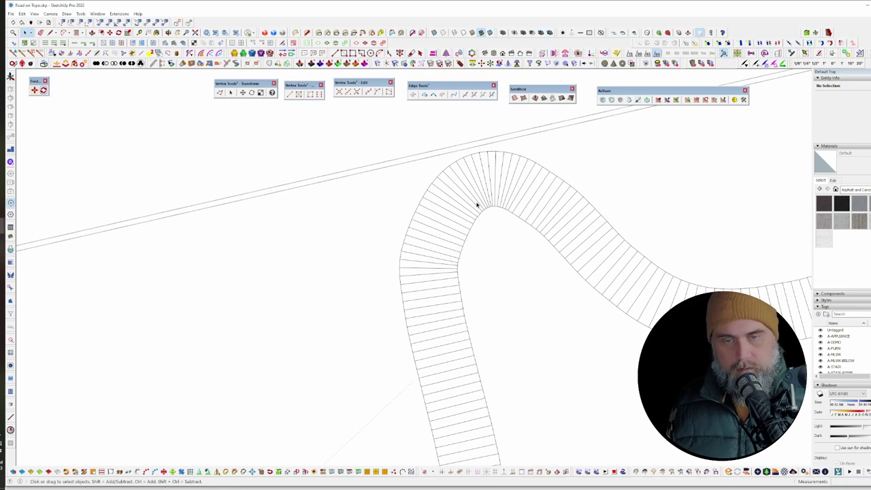
middle_click_drag(476, 163, 670, 294)
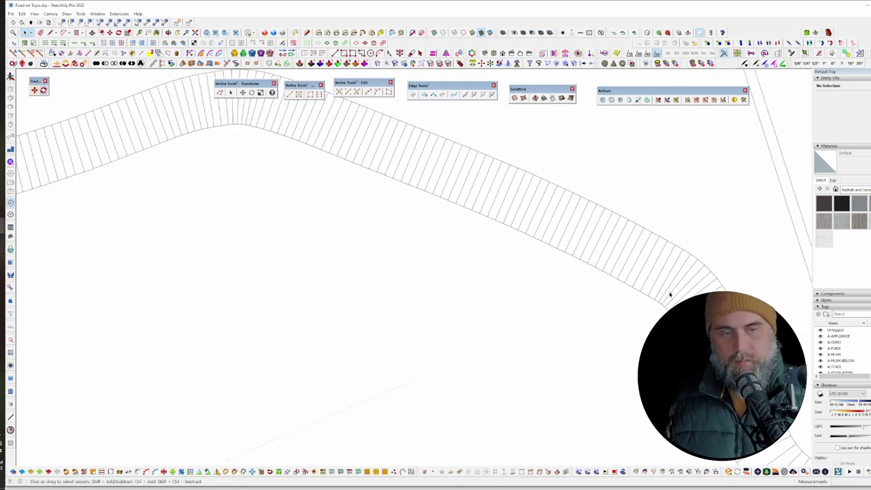
middle_click_drag(722, 367, 463, 220, "shift")
scroll(574, 238, "down", 8)
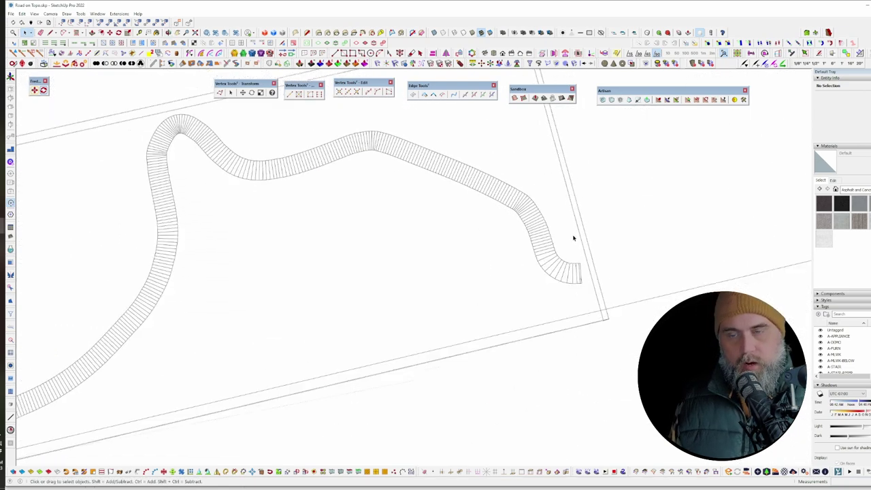
middle_click_drag(290, 295, 437, 256, "shift")
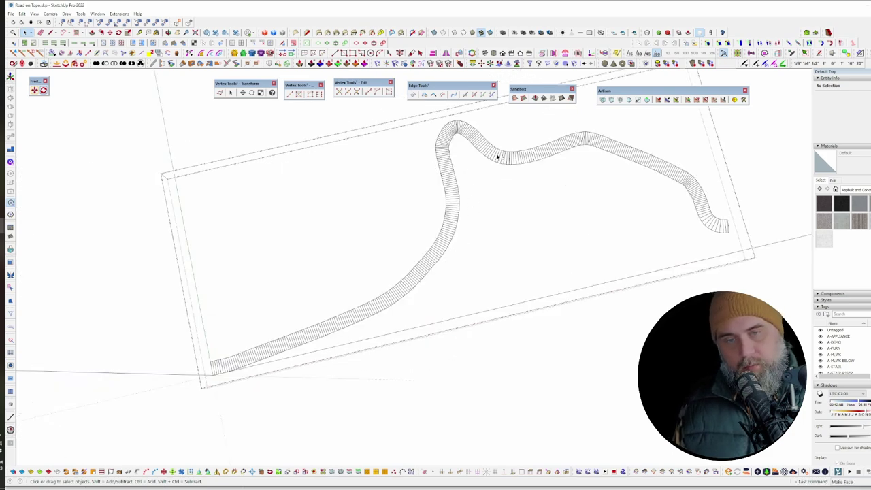
Step: Extrude the full road centreline about 13' straight down with Extrude Edges by Vector, without reversing the extrusion's faces
scroll(379, 306, "up", 5)
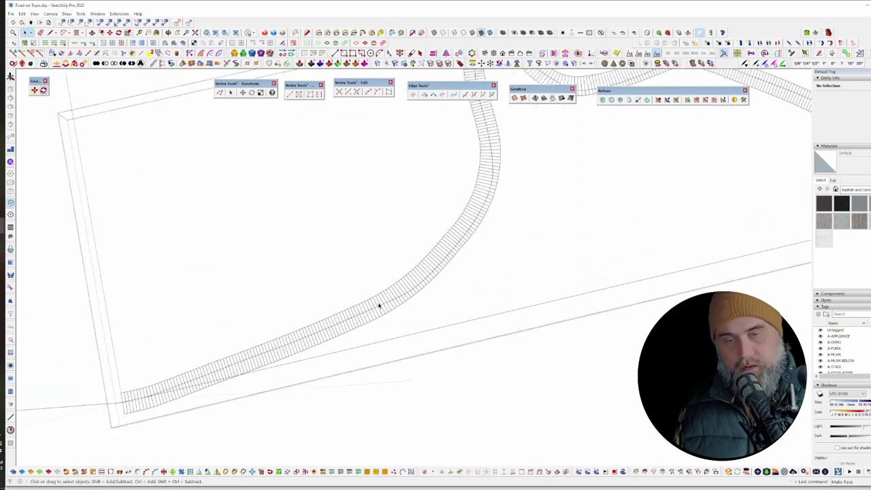
scroll(248, 386, "up", 5)
left_click(248, 386)
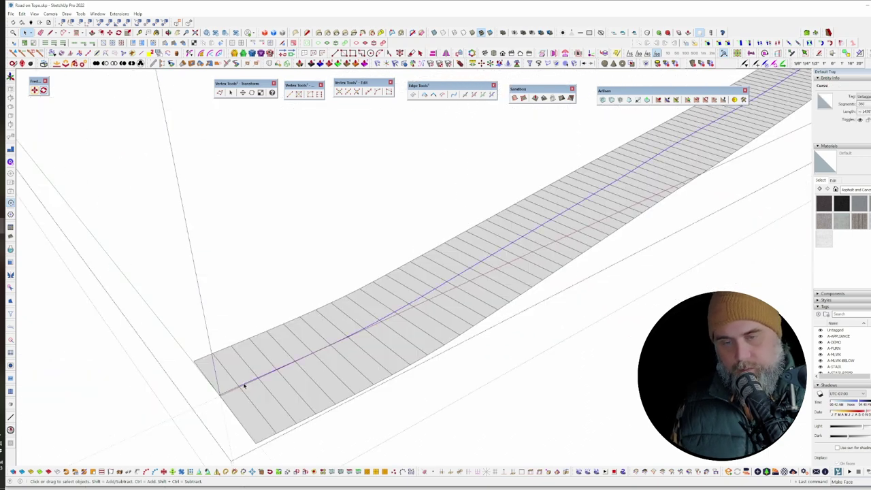
left_click(233, 391, "shift")
middle_click_drag(300, 373, 412, 260)
scroll(410, 263, "down", 5)
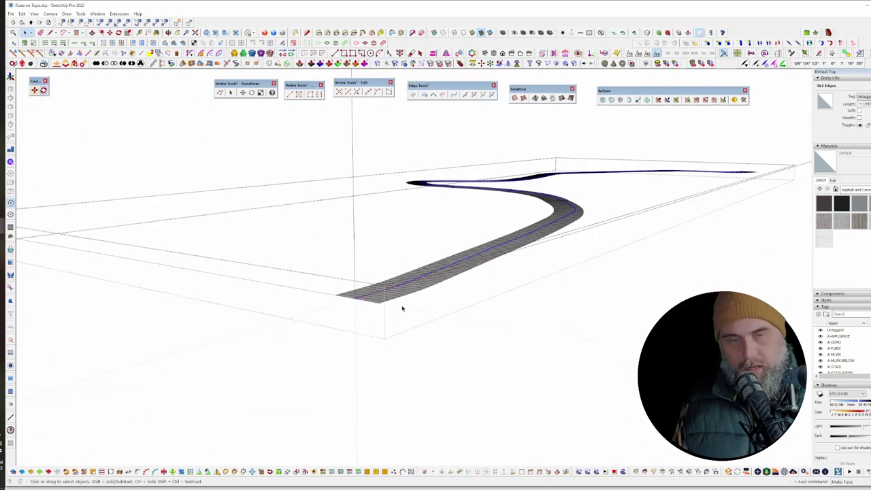
key("shift+e")
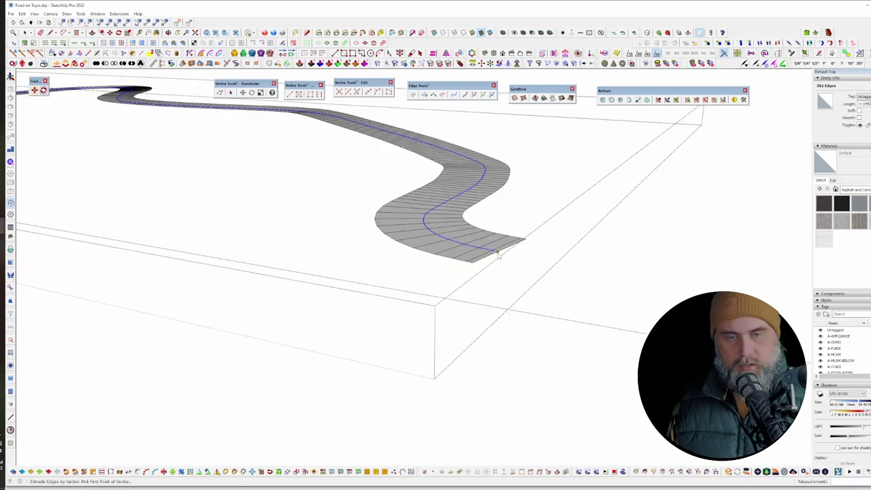
left_click(497, 252)
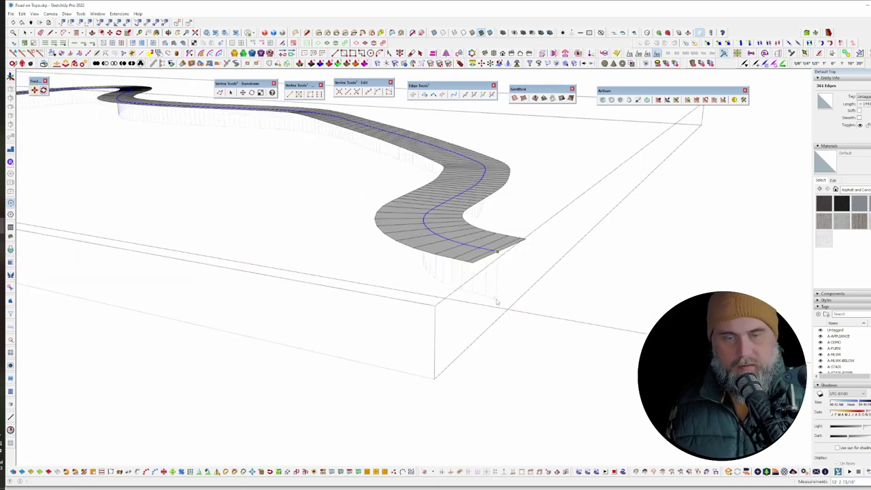
left_click(496, 299)
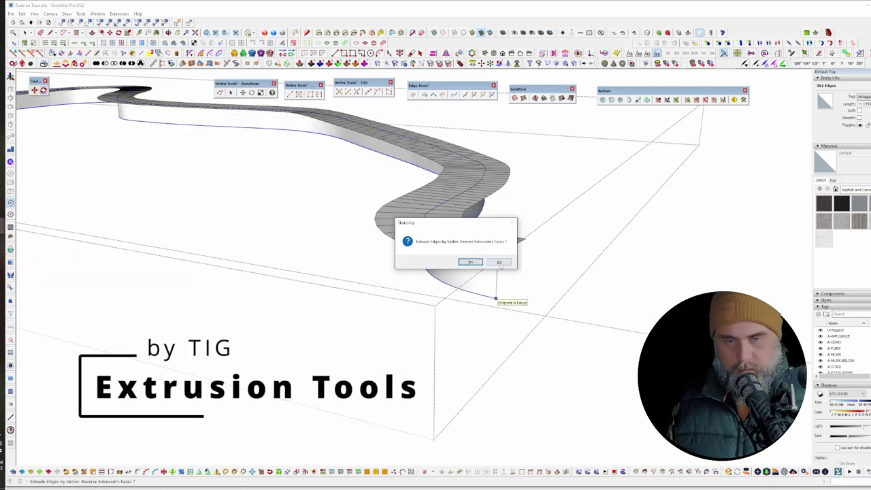
left_click(500, 261)
left_click(499, 262)
Step: Move the extruded centreline wall group up so that it passes through the road surface
left_click(481, 284)
key("m")
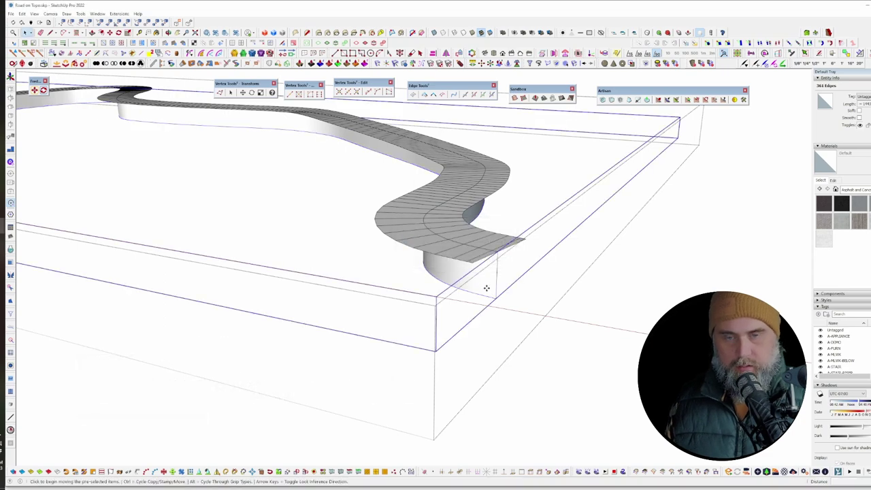
left_click(485, 289)
left_click(485, 273)
key("space")
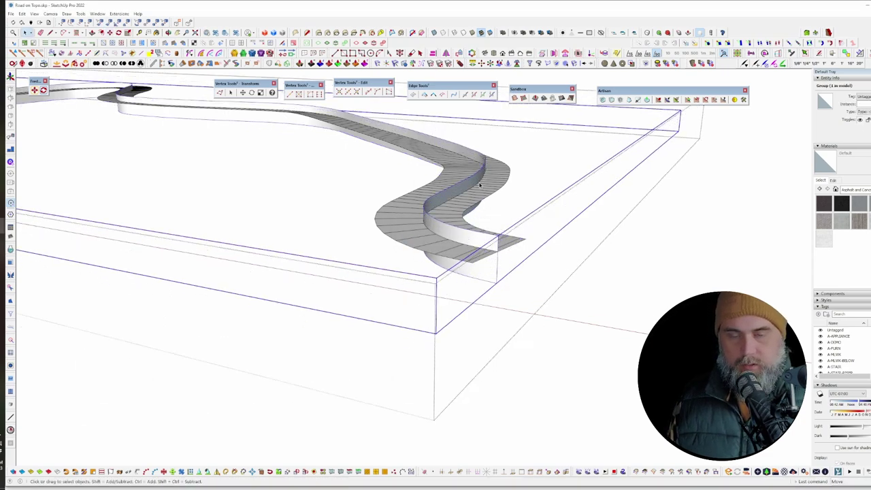
middle_click_drag(481, 182, 752, 295)
scroll(605, 239, "up", 4)
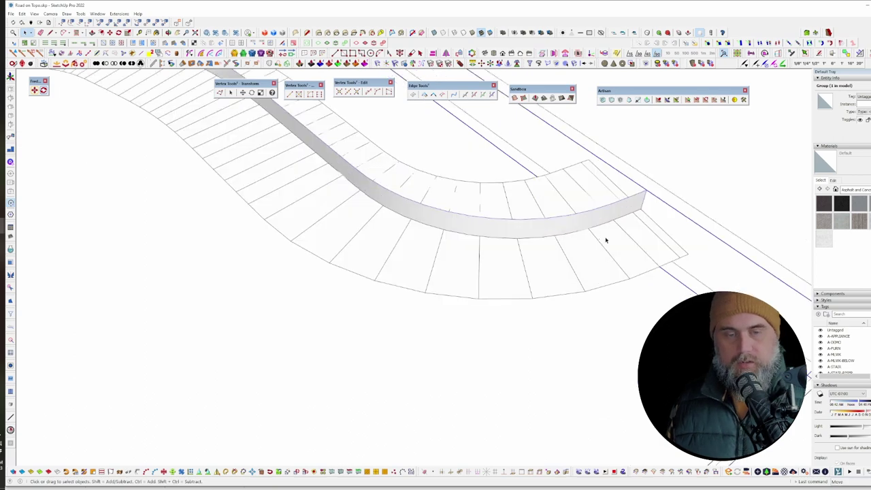
Step: Show the hidden geometry so that the centreline wall's segment edges are displayed
key("alt+h")
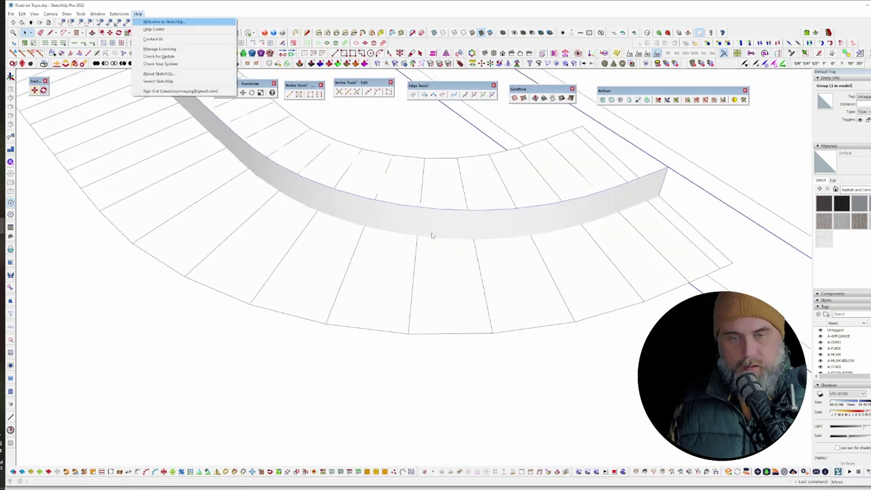
key("Escape")
scroll(515, 219, "up", 2)
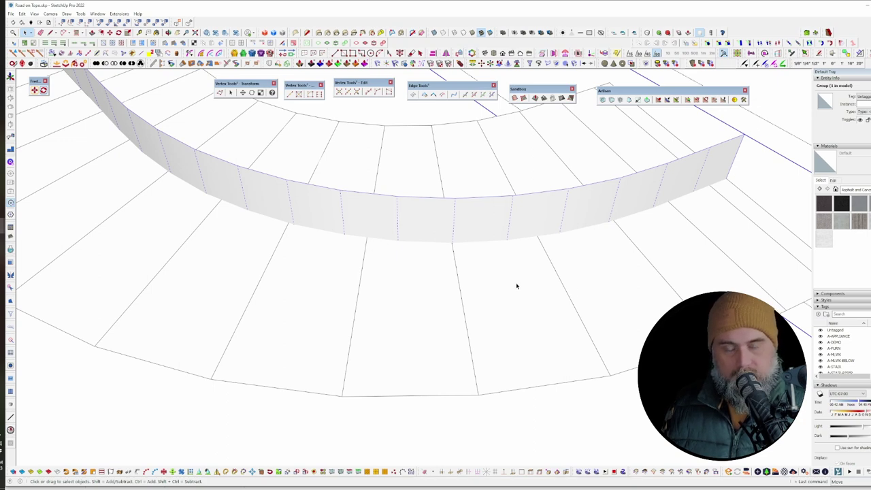
Step: Select the whole road, reduce the selection to its faces with Selection Toys, and delete them so only the edges are kept
middle_click_drag(517, 287, 381, 142)
left_click(565, 221)
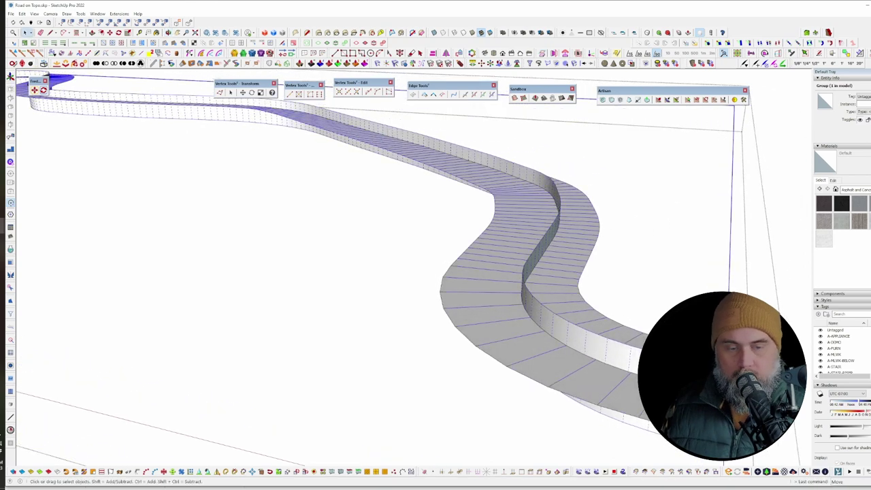
key("Delete")
key("ctrl+a")
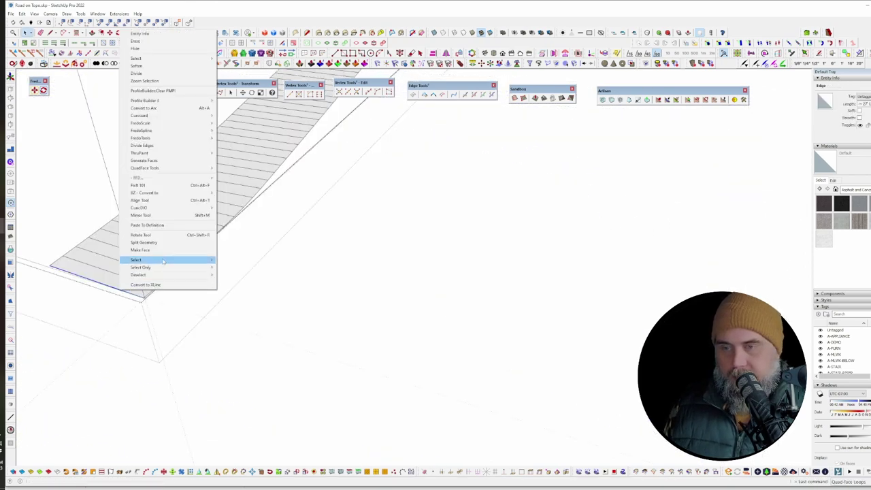
mouse_move(197, 260)
left_click(288, 289)
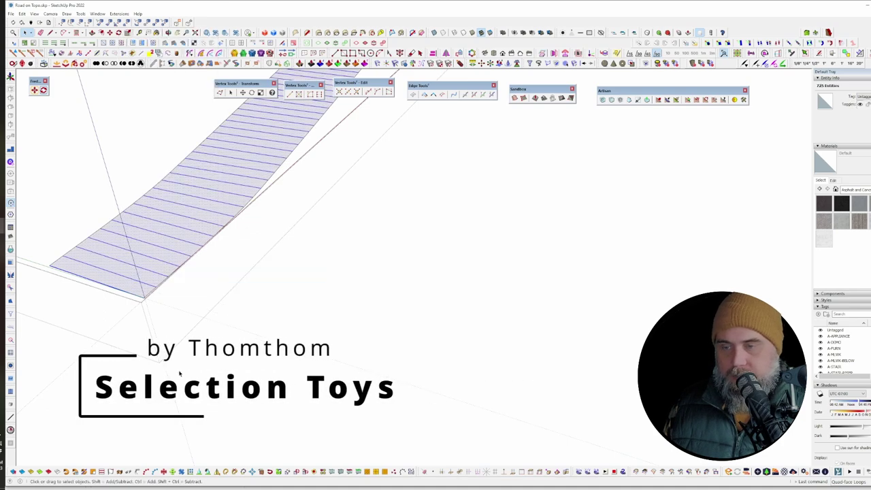
left_click(328, 53)
scroll(299, 407, "down", 8)
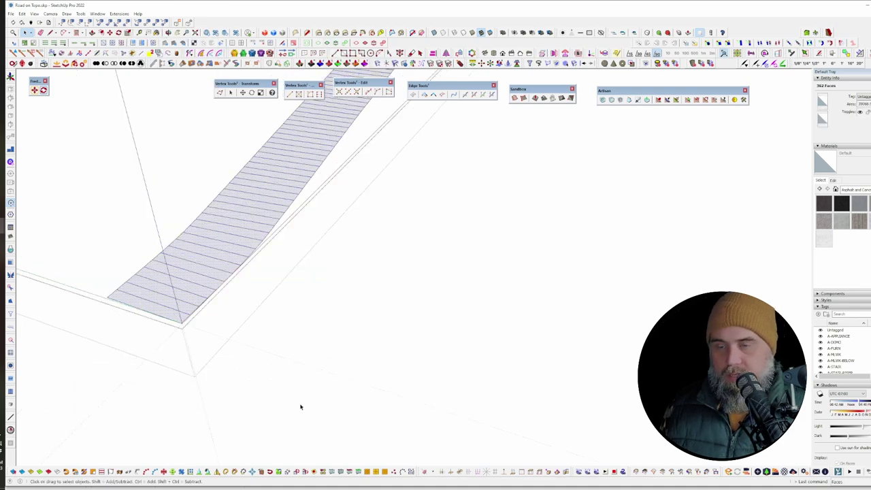
left_click(299, 407)
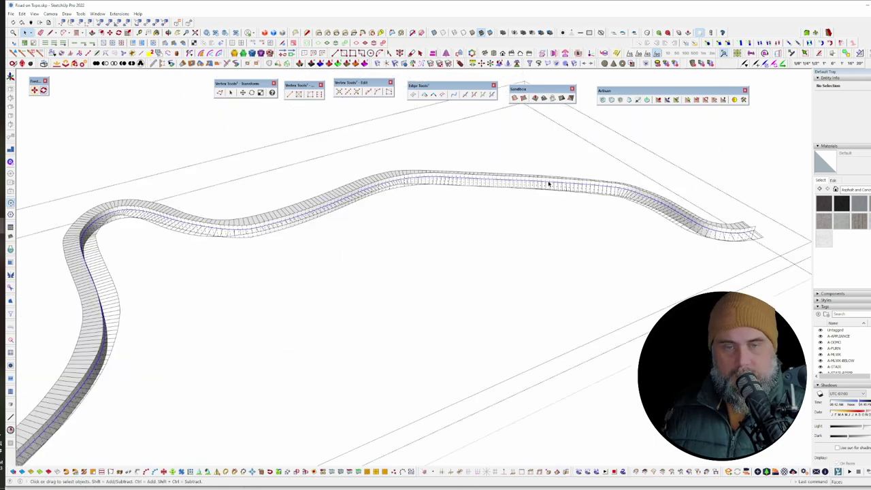
Step: Split the road's cross edges at the centreline wall using Intersect Faces With Context on the wall group, and delete the wall
left_click(549, 184)
scroll(549, 182, "up", 5)
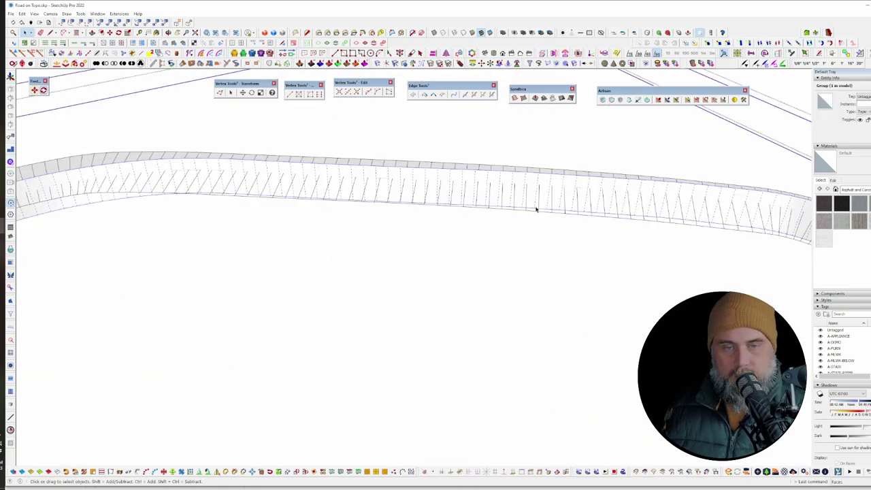
middle_click_drag(536, 209, 570, 309)
double_click(571, 202)
key("ctrl+a")
middle_click_drag(543, 173, 465, 228)
right_click(465, 228)
mouse_move(504, 268)
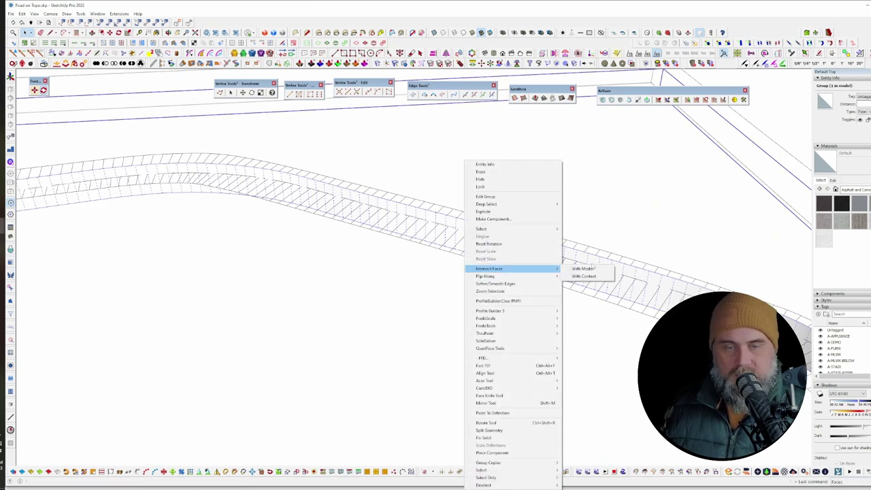
left_click(584, 275)
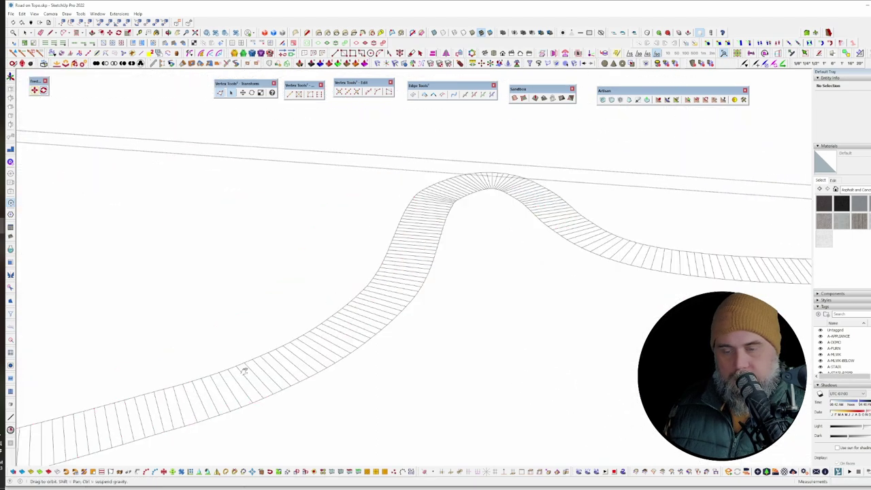
Step: Place guide points on all vertices of the road's edges with FredoTools Mark Vertices
middle_click_drag(245, 370, 300, 419)
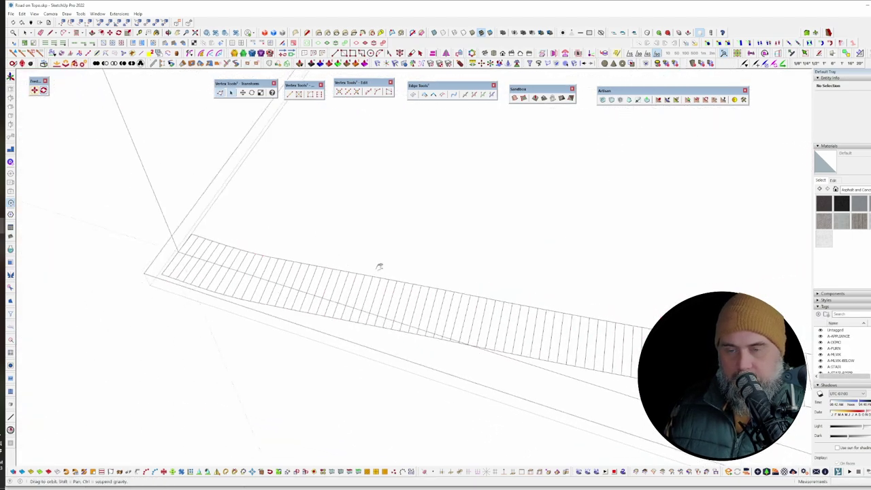
scroll(265, 295, "up", 3)
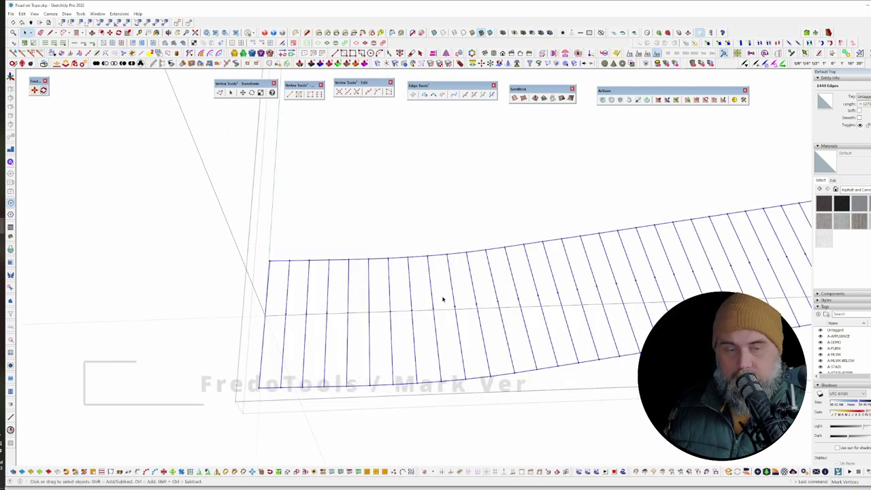
middle_click_drag(510, 331, 484, 362)
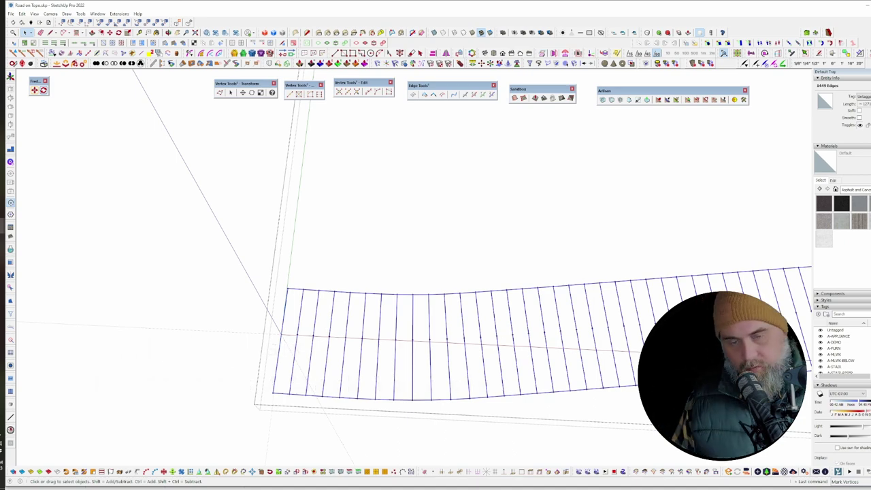
middle_click_drag(333, 361, 235, 336)
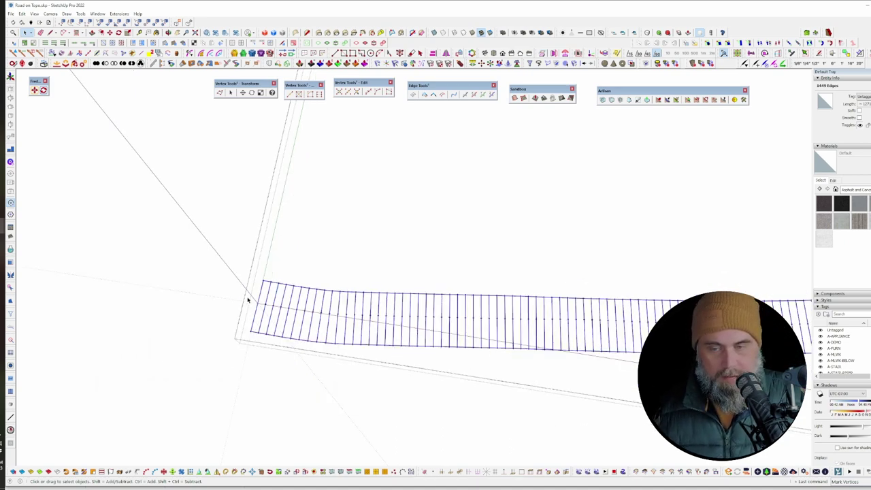
Step: Try to pick out the guide points along the centreline with window selections between the two road edges
left_click_drag(309, 296, 515, 319)
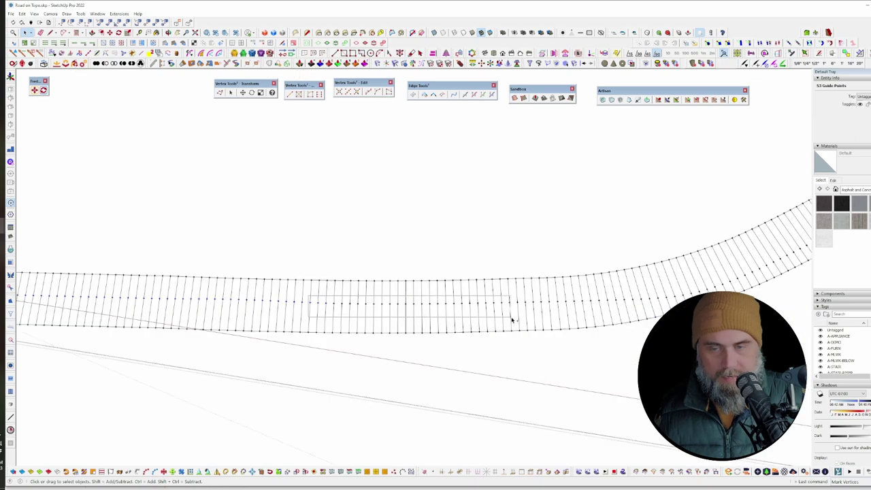
middle_click_drag(515, 319, 360, 308)
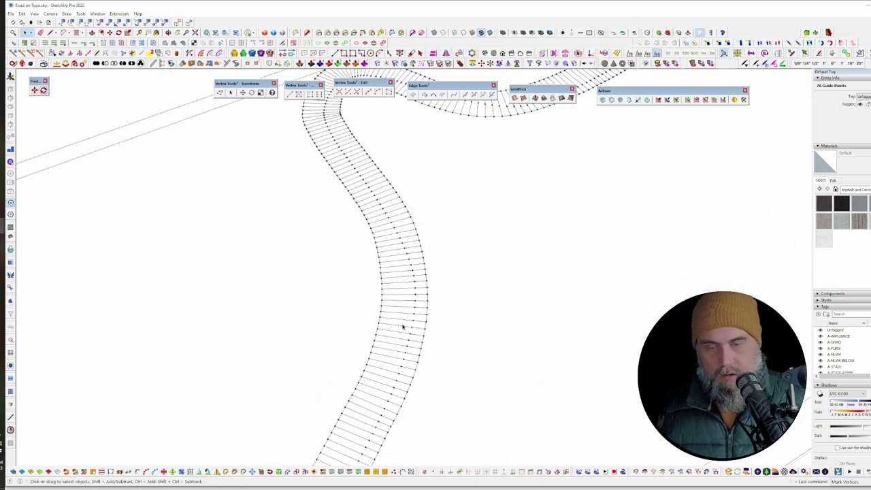
middle_click_drag(402, 328, 433, 360)
Step: Delete the edges and guide points of one road half along the first stretch, on the inner side of the large bend
left_click_drag(453, 371, 193, 290)
key("Delete")
key("Delete")
middle_click_drag(217, 286, 204, 339)
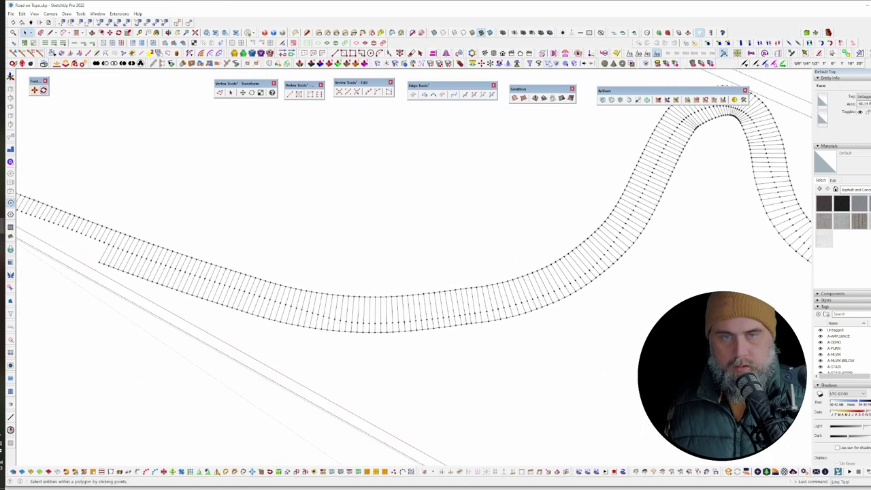
Step: Select the remaining outer edge of that road half up to the large bend with the Polygon Lasso
key("shift+space")
left_click(340, 370)
left_click(89, 288)
left_click(90, 259)
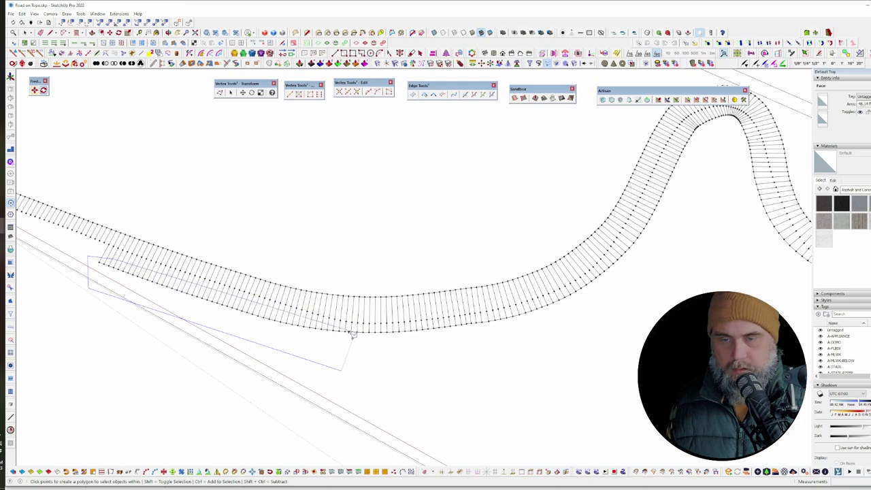
left_click(330, 330)
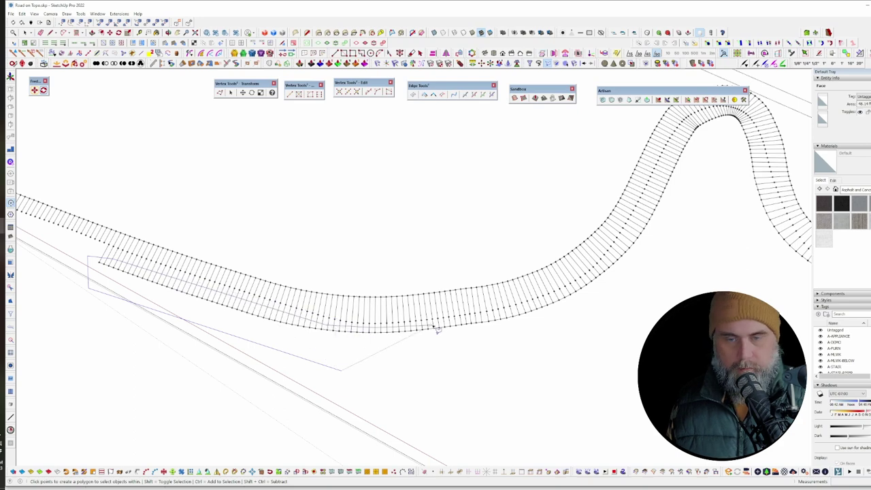
left_click(521, 315)
left_click(675, 141)
left_click(701, 195)
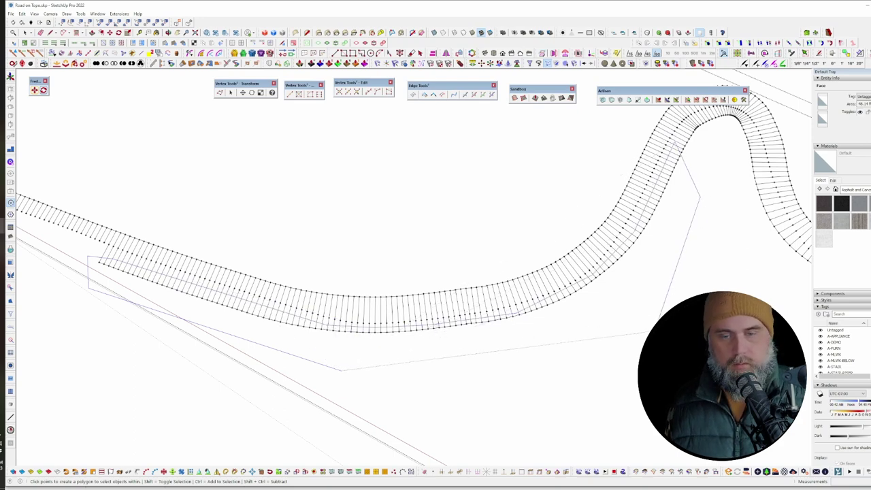
double_click(656, 322)
Step: Grow the edge selection with QuadFace Tools to include the adjoining halves of the cross edges, after trying Select Connected Faces
right_click(515, 323)
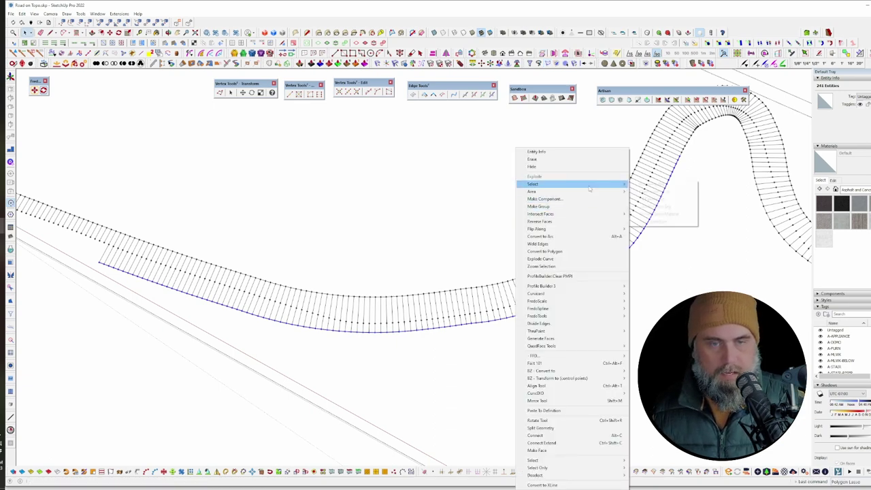
mouse_move(585, 184)
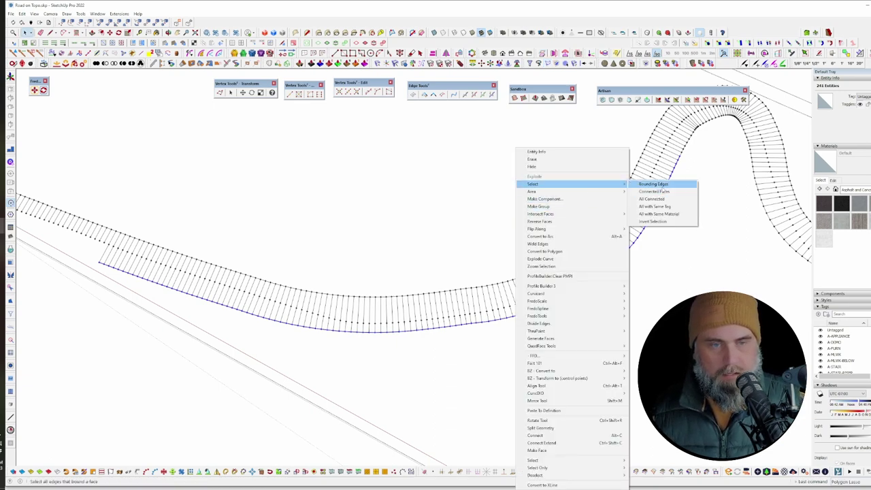
left_click(660, 191)
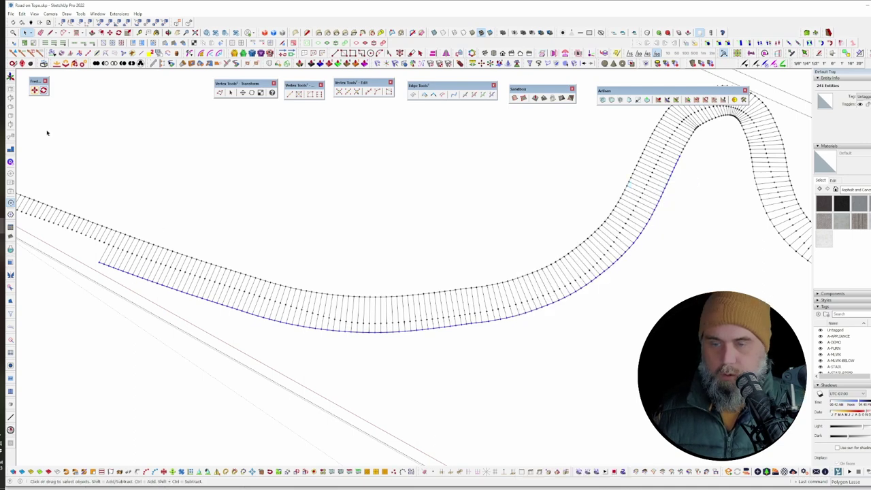
left_click(22, 43)
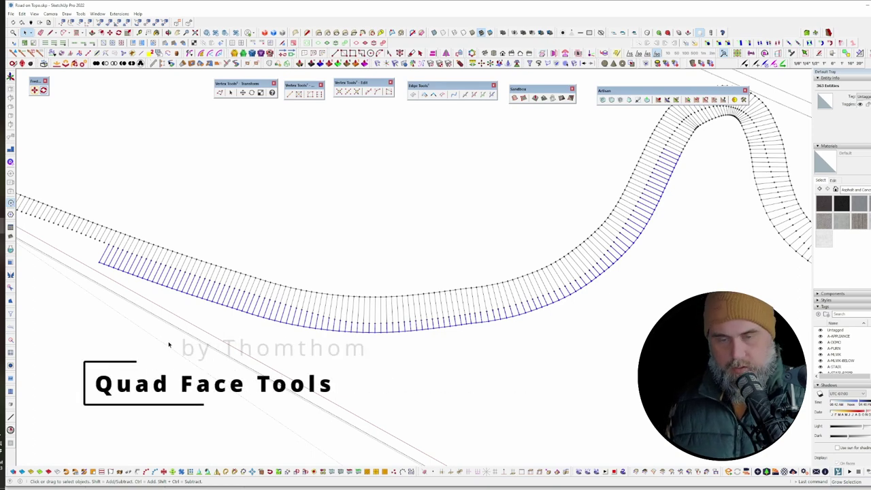
Step: Delete the selected road half along the rest of the road, leaving the centreline guide points as its boundary
left_click(73, 327)
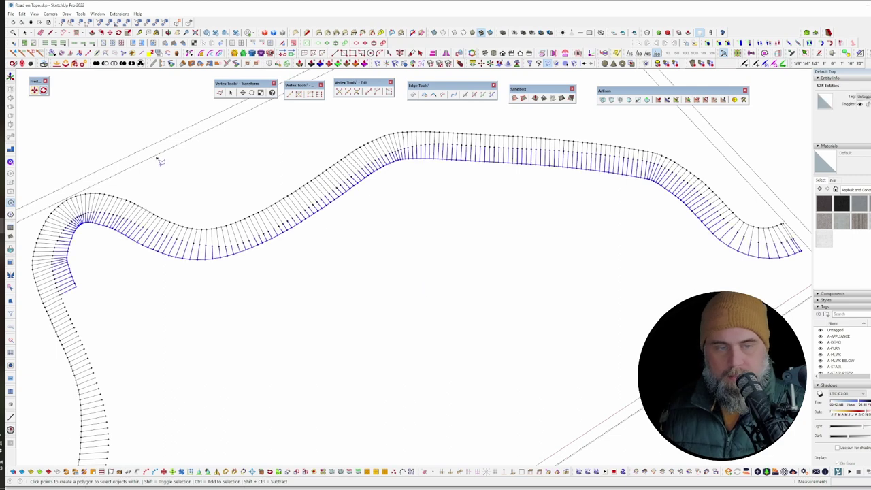
key("Delete")
key("space")
Step: Select the centreline guide points along the first stretch of the remaining half road with successive window selections
scroll(451, 156, "down", 6)
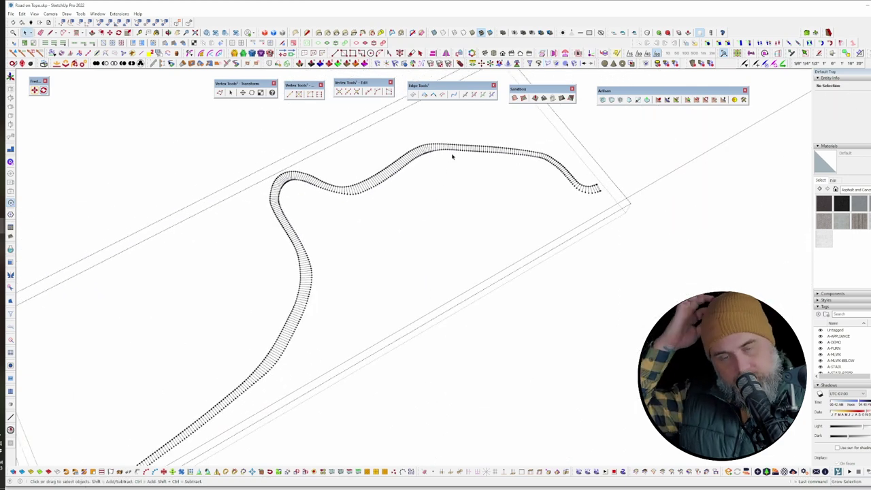
middle_click_drag(309, 200, 399, 228)
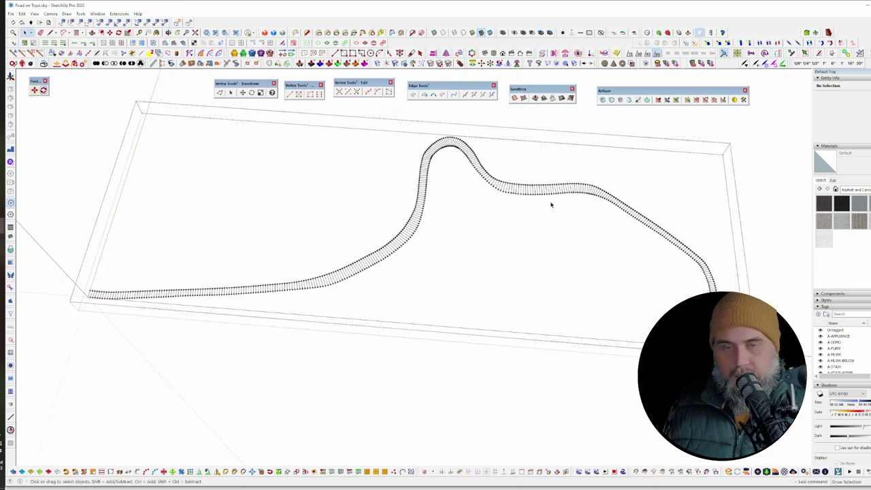
scroll(107, 301, "up", 3)
middle_click_drag(107, 302, 249, 354)
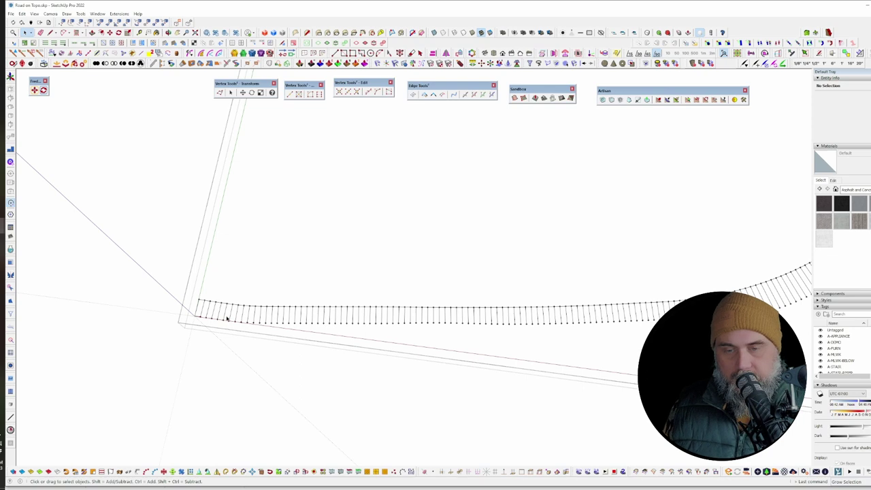
middle_click_drag(228, 318, 268, 325)
left_click_drag(192, 336, 373, 379)
middle_click_drag(449, 315, 307, 313)
left_click_drag(307, 313, 437, 354)
middle_click_drag(437, 354, 355, 312)
middle_click_drag(575, 316, 310, 357)
middle_click_drag(484, 281, 512, 253)
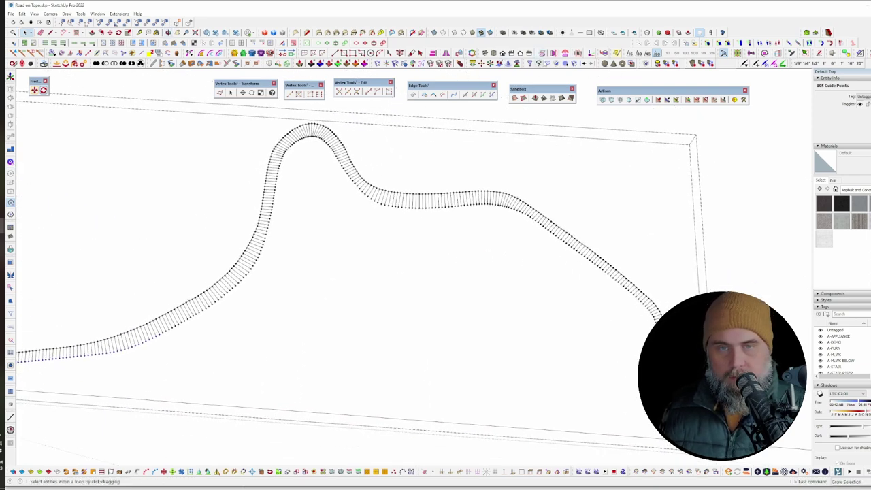
Step: Add the centreline guide points from there to the far end of the road to the selection with the Polygon Lasso
left_click(547, 63)
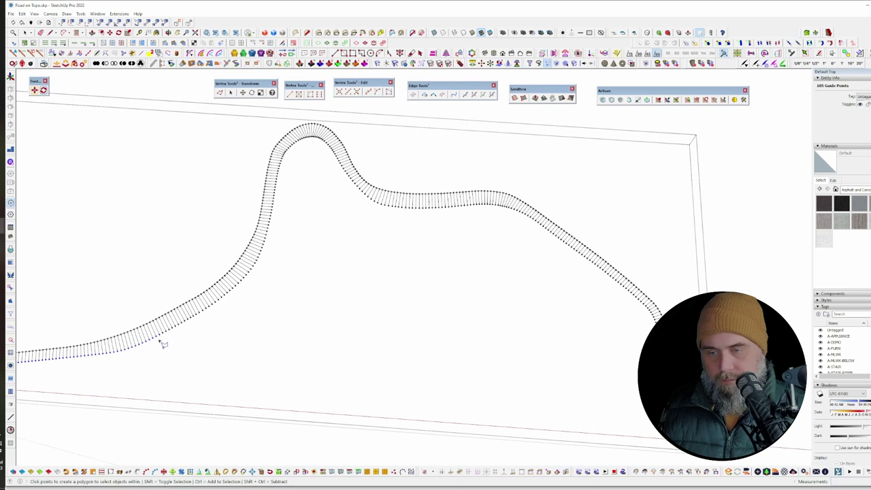
mouse_move(155, 331)
left_mouse_down()
mouse_move(311, 135)
mouse_move(328, 136)
left_mouse_up()
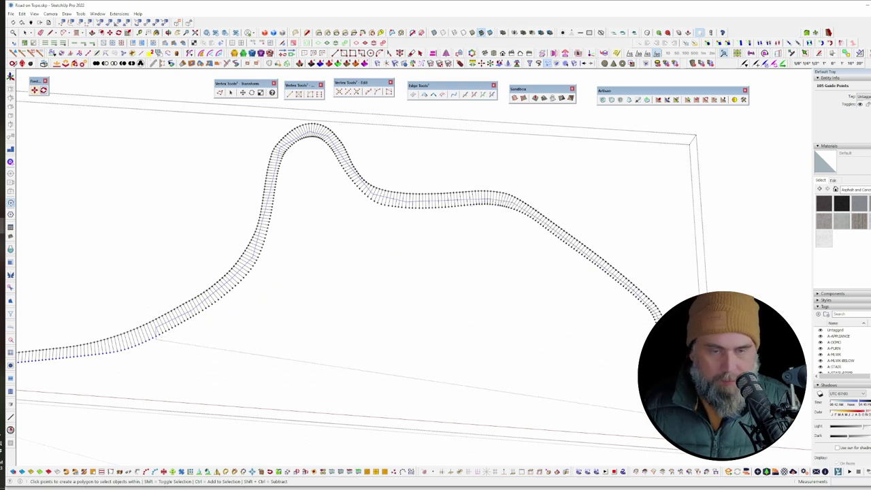
double_click(663, 420, "ctrl")
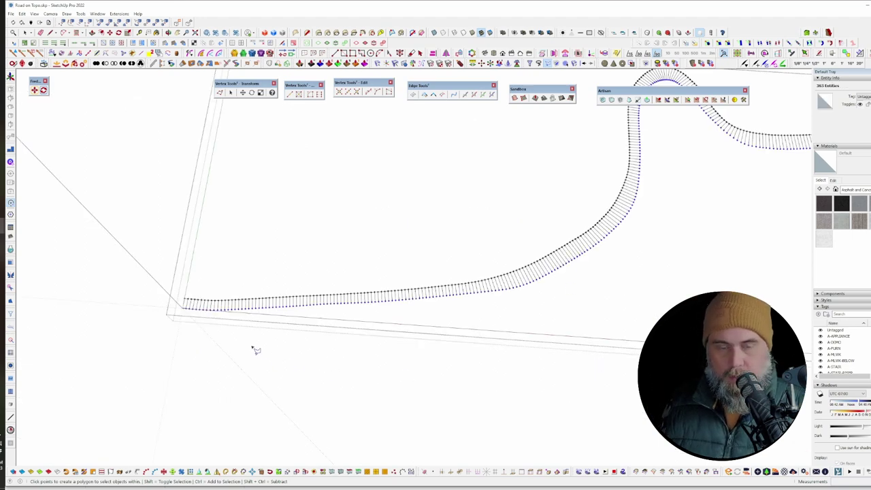
scroll(252, 348, "down", 3)
middle_click_drag(502, 372, 356, 346, "shift")
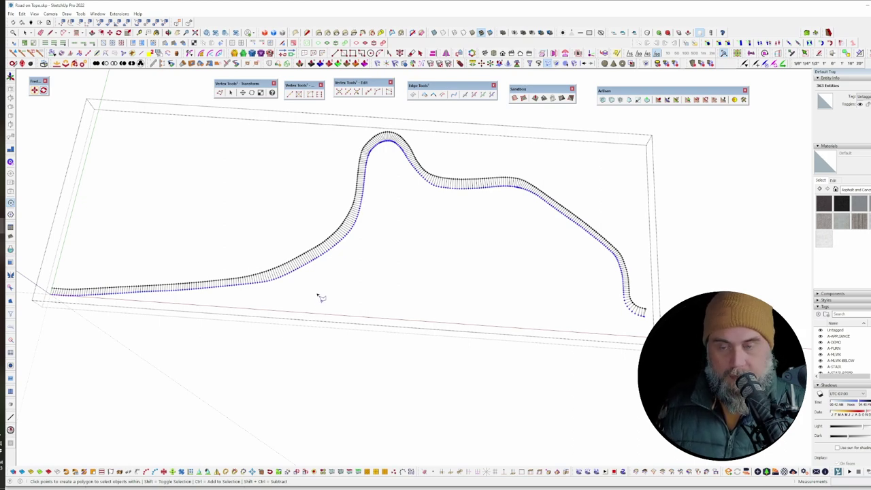
scroll(204, 363, "up", 3)
key("space")
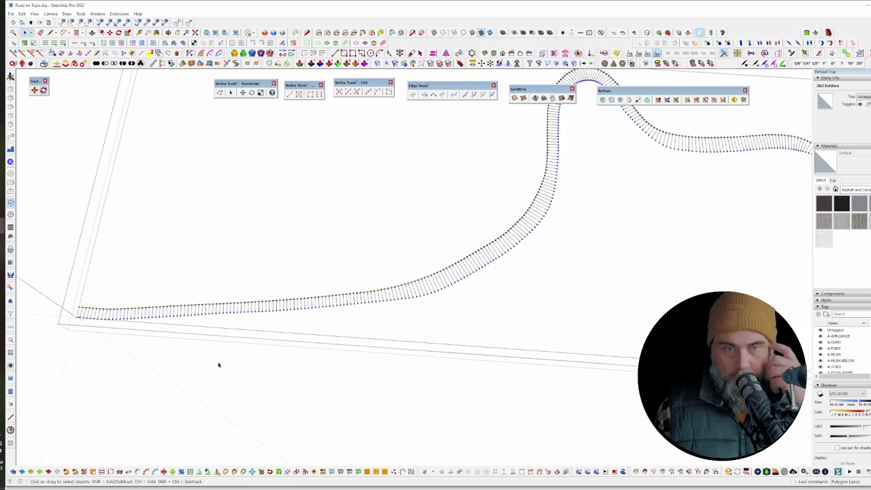
scroll(181, 325, "down", 1)
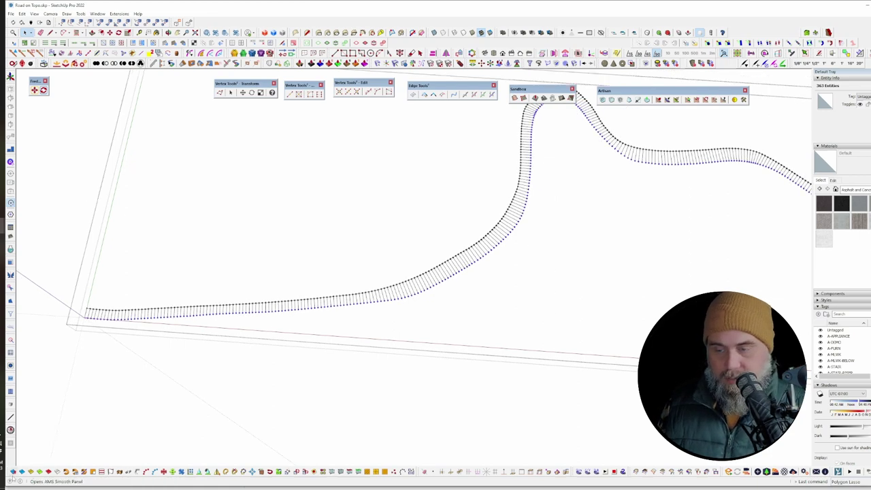
Step: Join the selected centreline guide points into a continuous line with Connect Cpoints with Line from the JHS Powerbar
left_click_drag(7, 474, 79, 390)
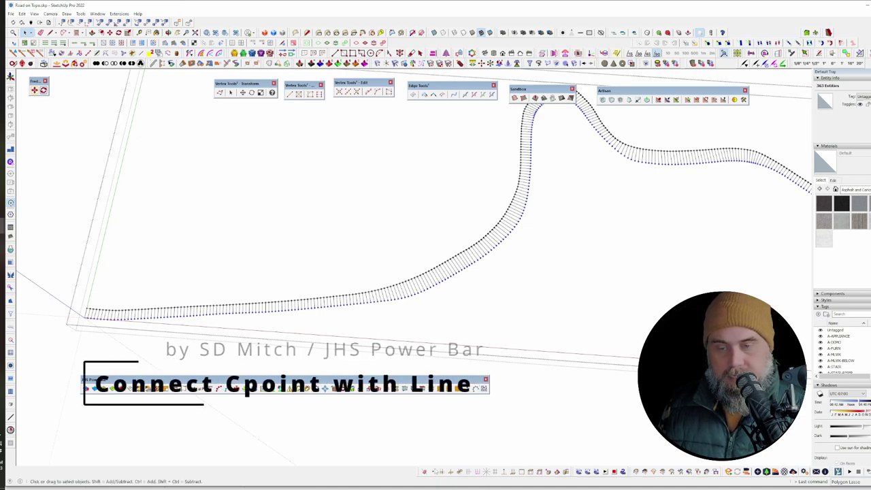
left_click(476, 389)
left_click_drag(446, 380, 365, 426)
scroll(348, 347, "down", 5)
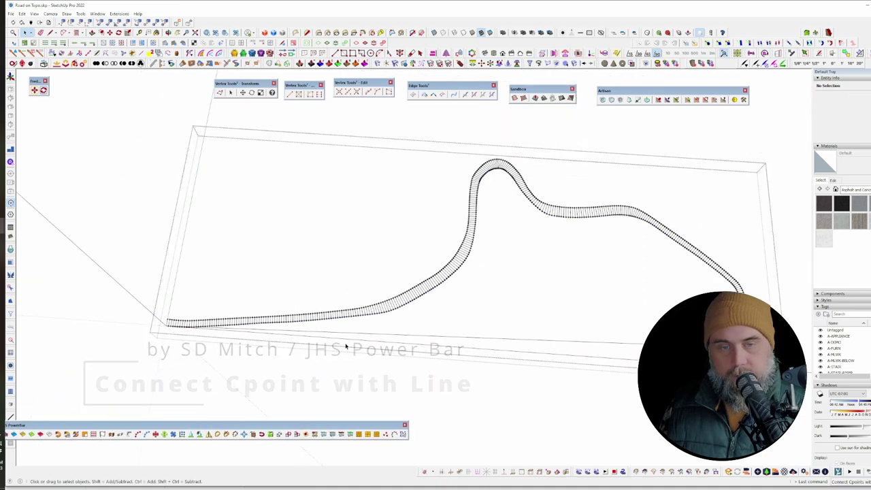
scroll(632, 343, "up", 5)
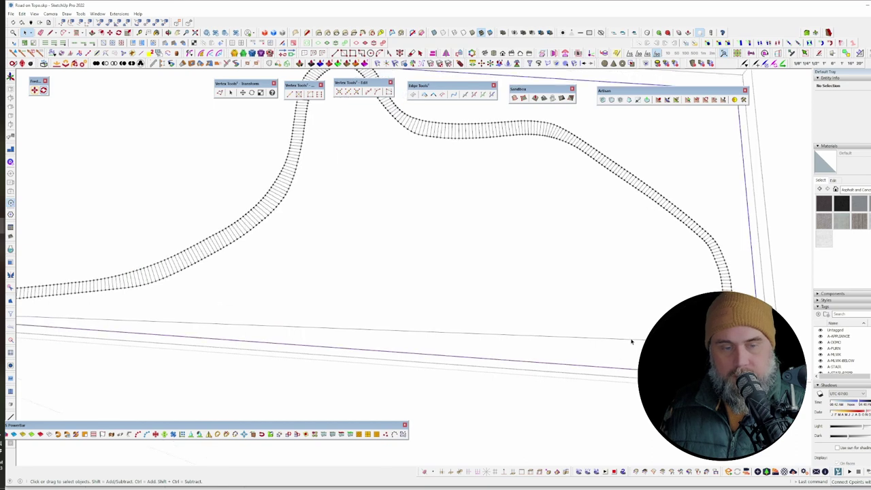
Step: Select the new line along the road's boundary and inspect it from the far end back to the first strips
scroll(631, 342, "down", 3)
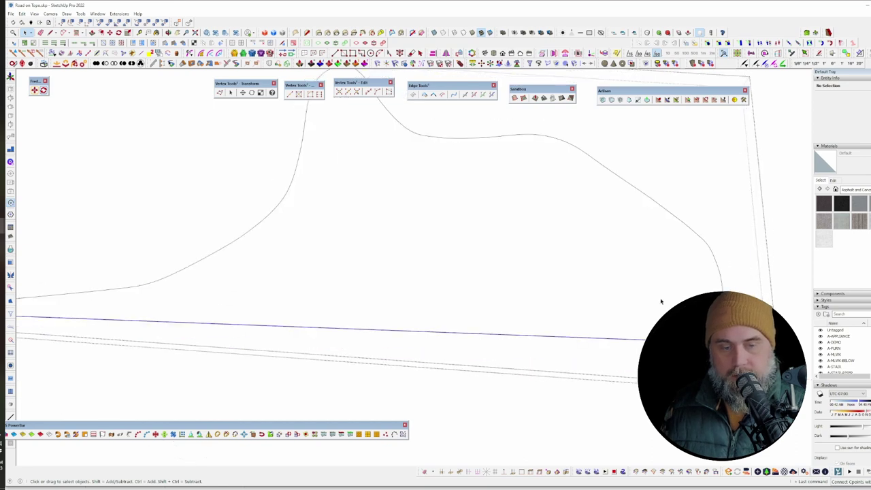
scroll(657, 286, "down", 3)
scroll(643, 298, "up", 5)
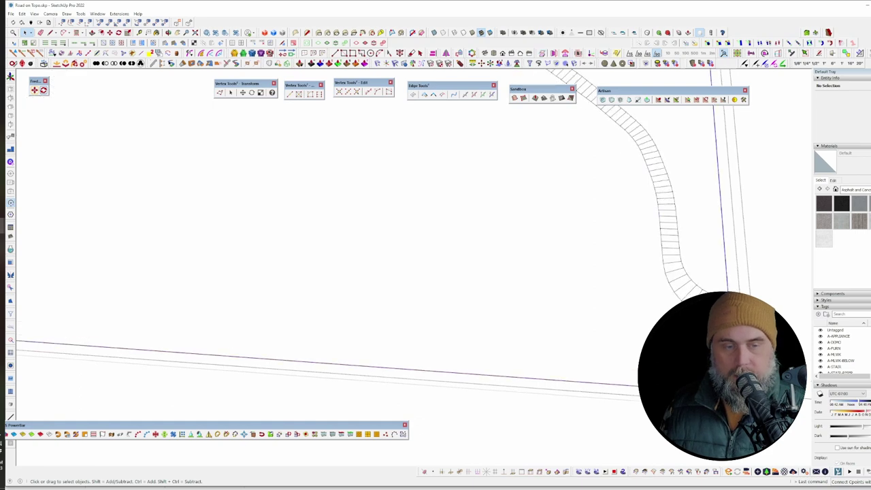
left_click(686, 306)
scroll(686, 306, "down", 3)
scroll(366, 301, "up", 4)
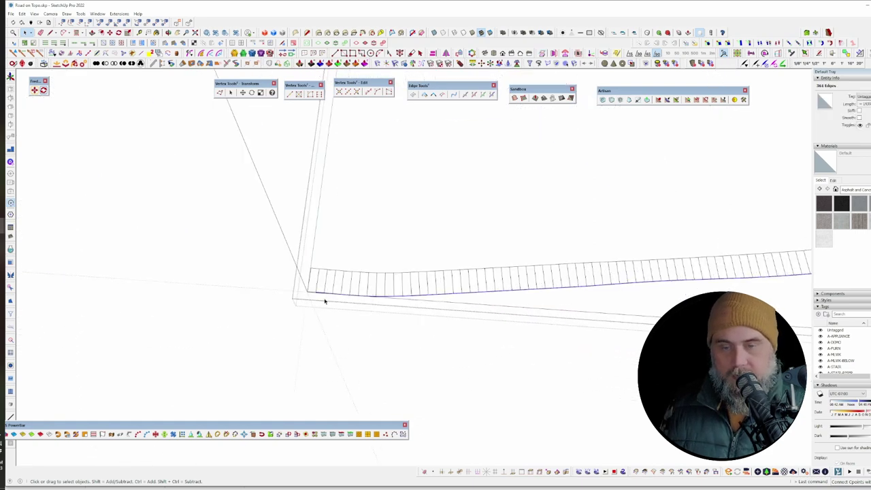
scroll(320, 298, "up", 5)
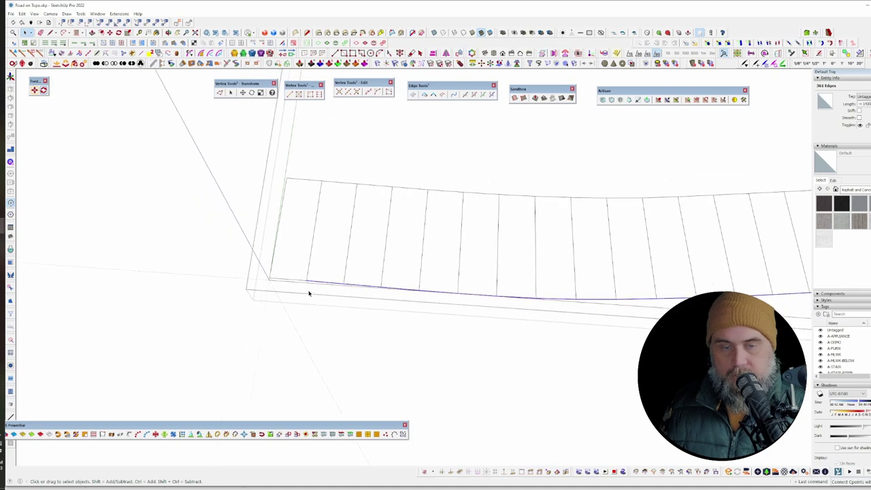
scroll(309, 293, "down", 3)
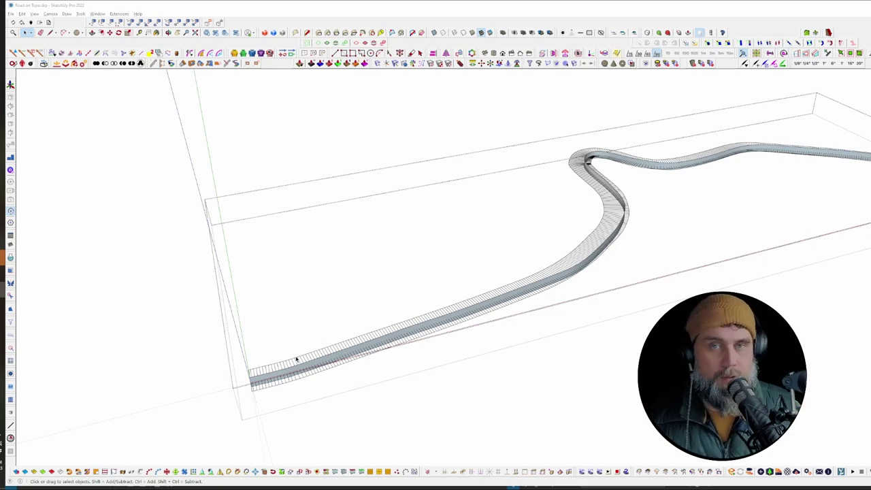
Step: Clear the shaded road surface from view and check the vertices of the remaining cross-strip edges with Vertex Tools
scroll(285, 364, "up", 6)
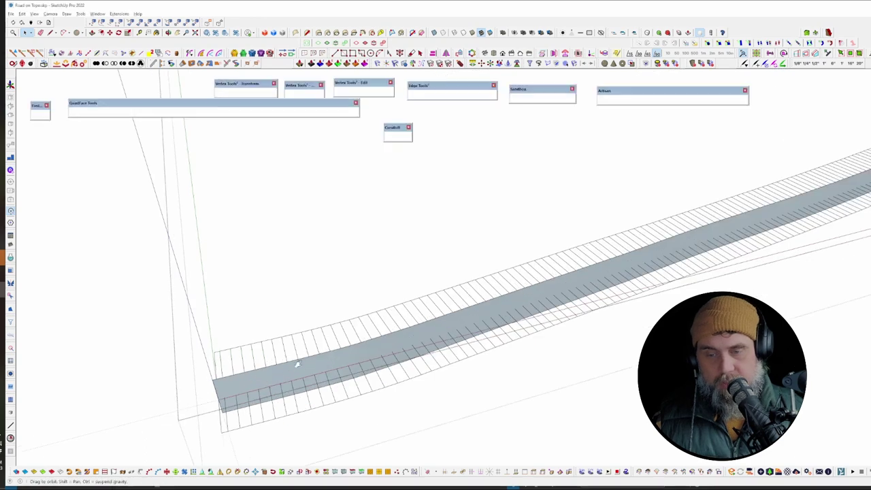
scroll(314, 367, "up", 2)
key("v")
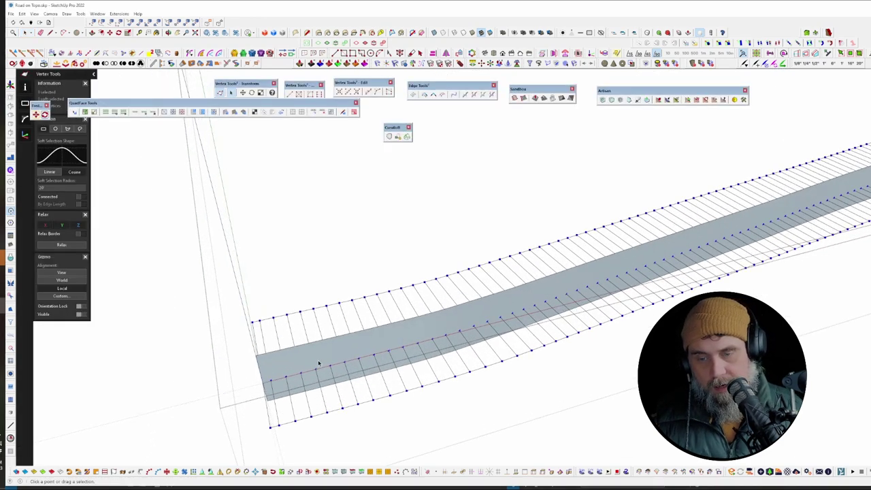
key("space")
key("ctrl+x")
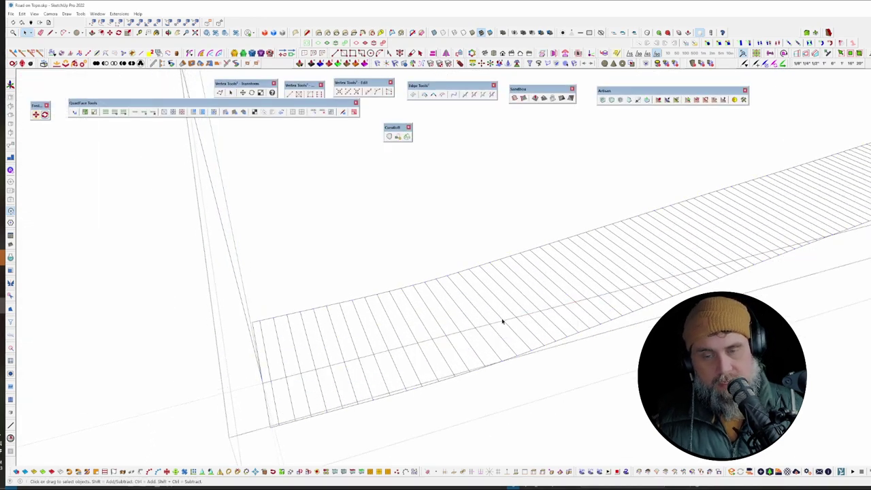
key("v")
middle_click_drag(502, 321, 260, 291)
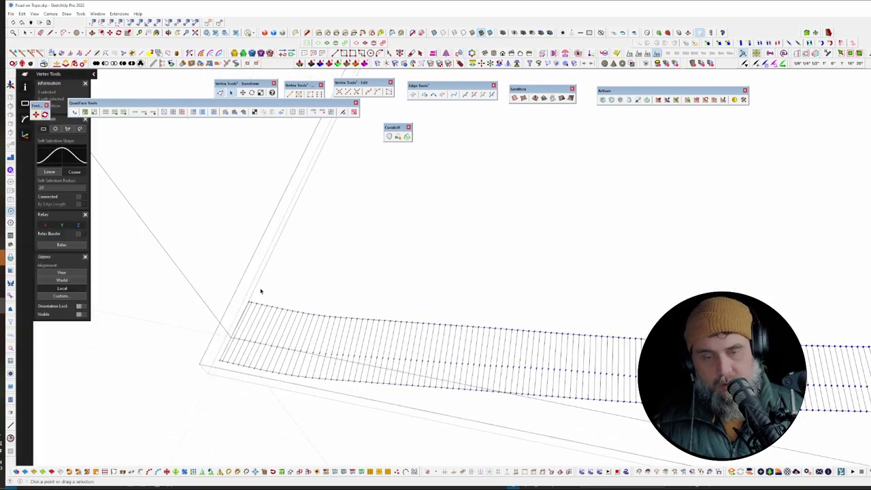
scroll(236, 274, "down", 3)
key("space")
scroll(463, 269, "down", 2)
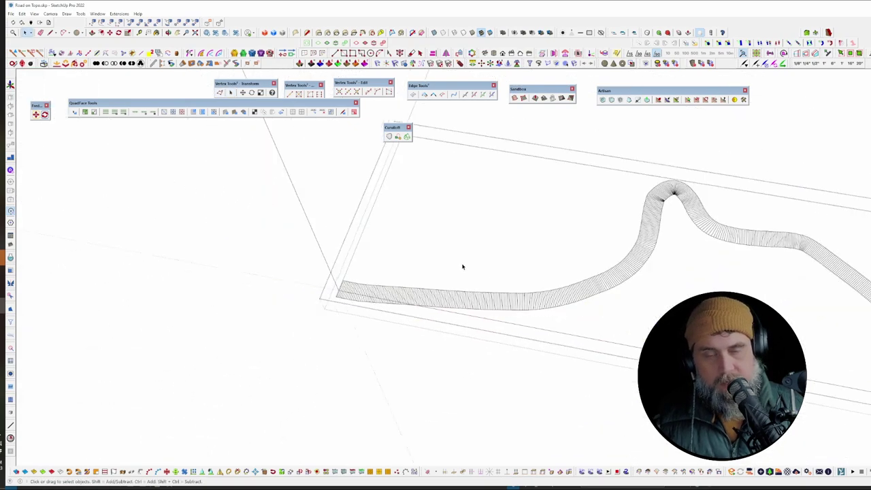
Step: Select all the cross-strip edges along the road and place guide points on their vertices
middle_click_drag(463, 266, 528, 270)
key("ctrl+a")
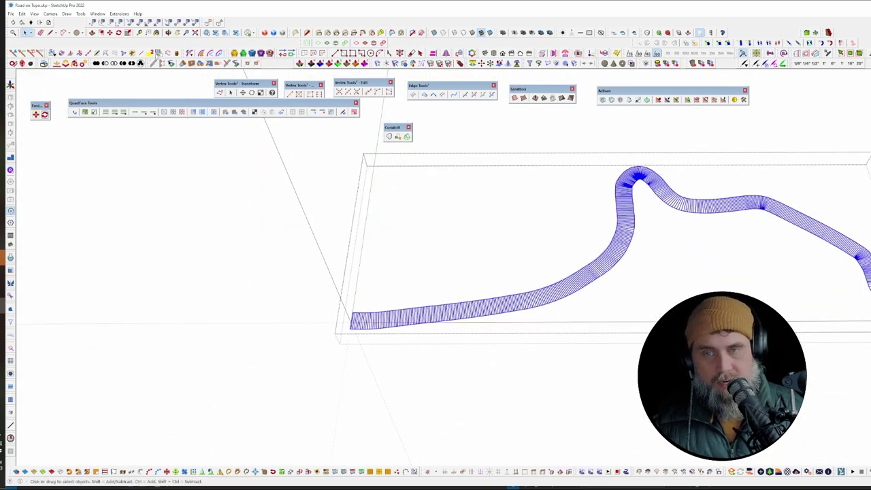
left_click(126, 55)
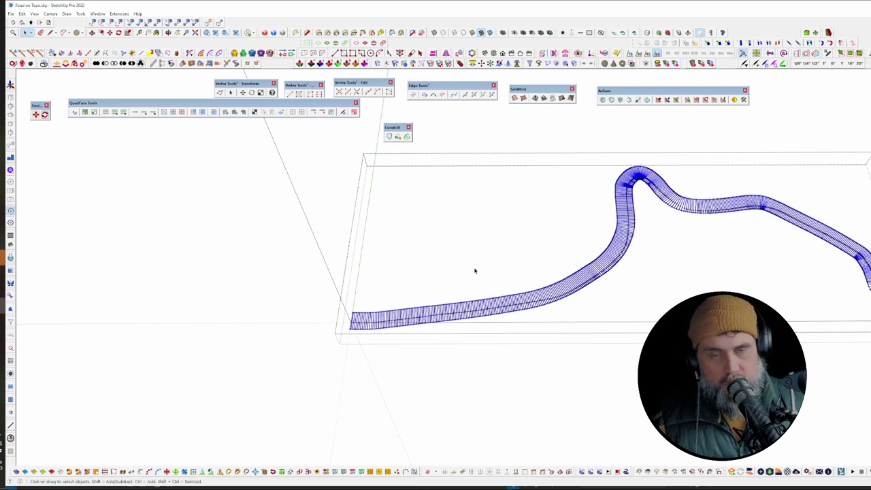
scroll(501, 318, "up", 1)
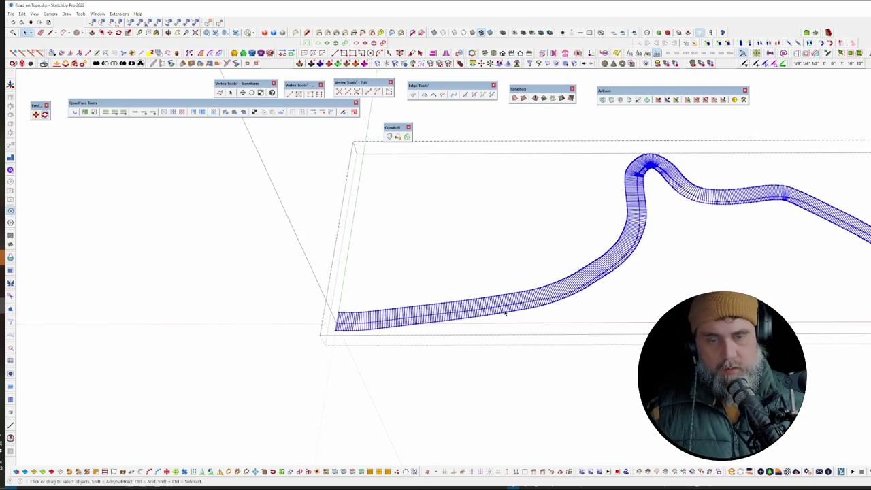
Step: Reduce the selection to the guide points only and isolate them from the strip edges
right_click(508, 314)
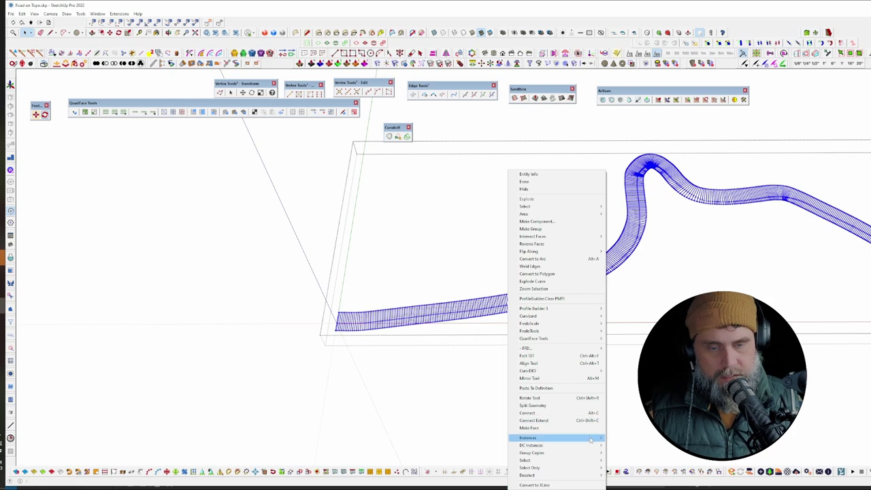
mouse_move(590, 440)
mouse_move(586, 468)
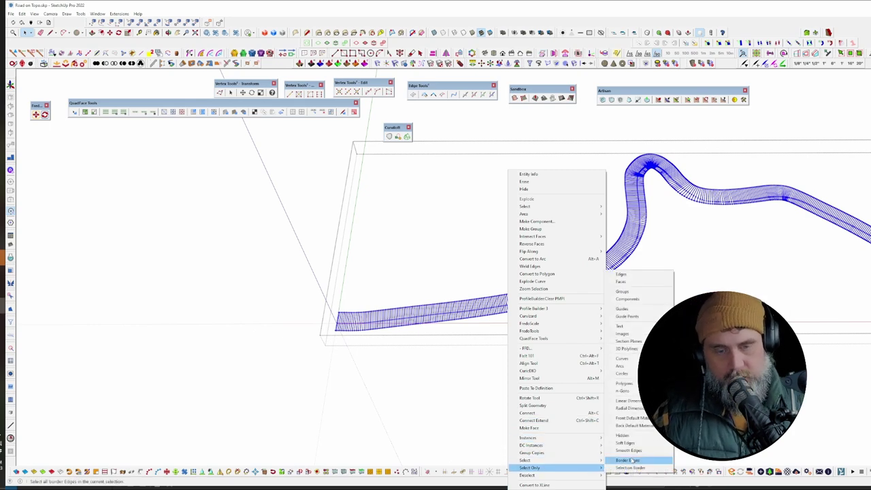
left_click(627, 316)
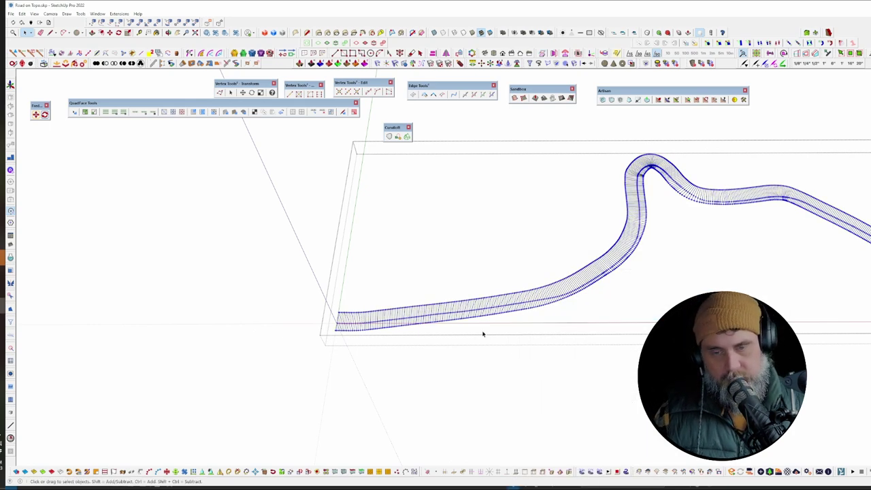
scroll(483, 334, "up", 3)
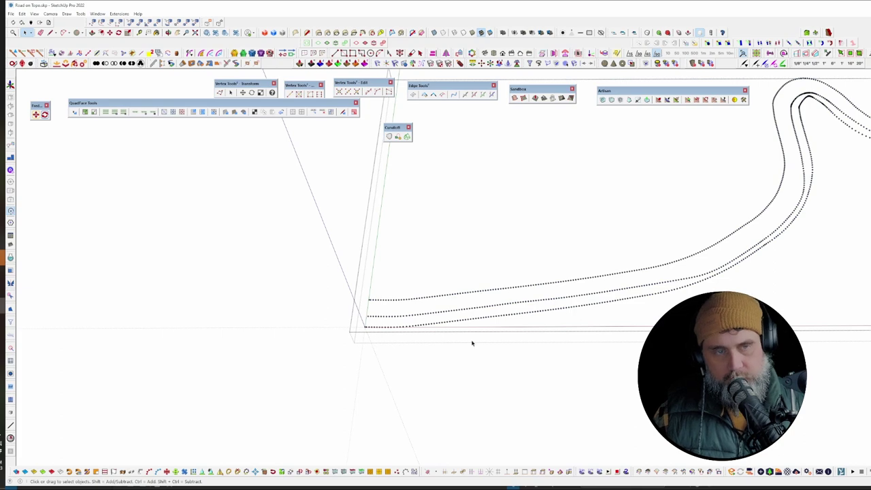
Step: Select all the isolated guide points along the road and connect them with Connect Cpoints with Line
scroll(293, 334, "down", 5)
scroll(646, 235, "up", 6)
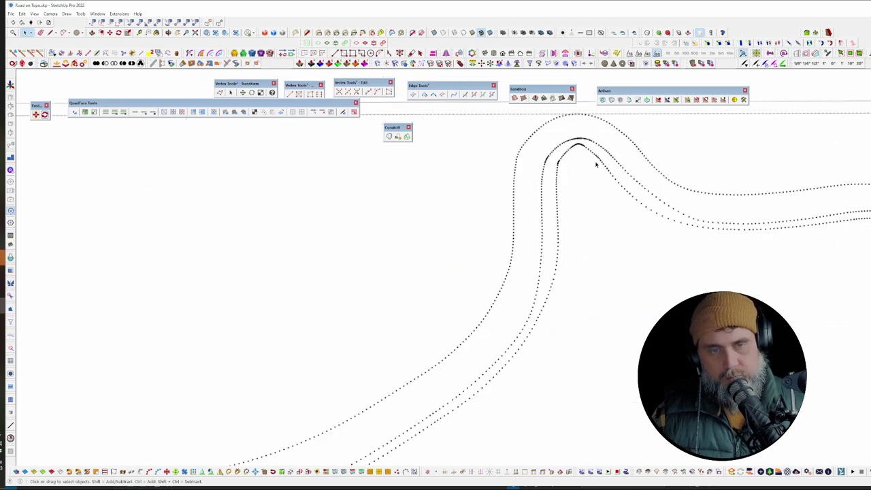
scroll(598, 160, "up", 4)
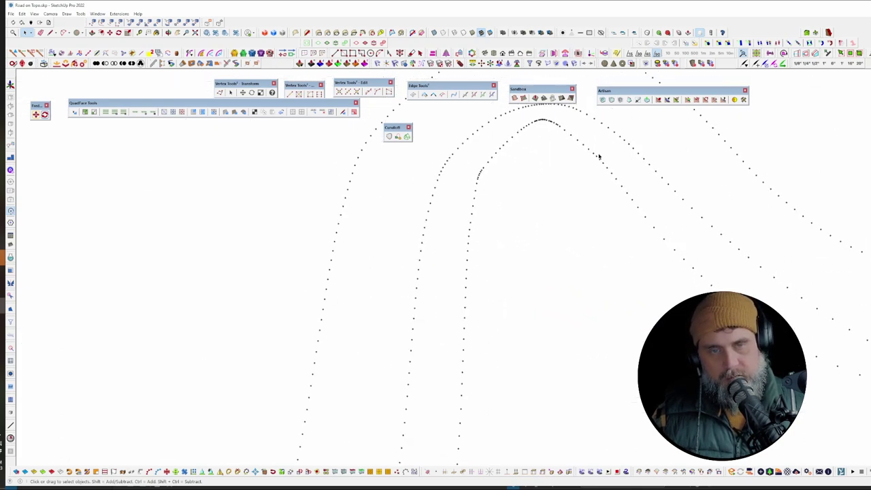
scroll(599, 156, "down", 6)
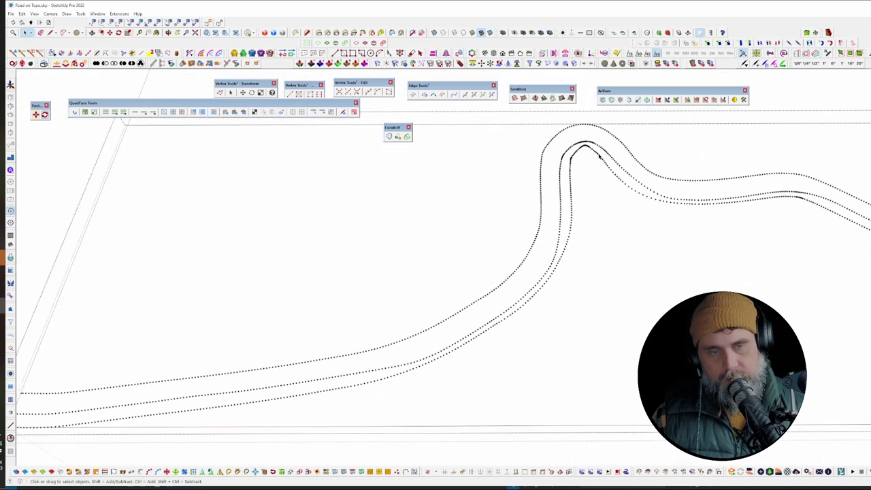
left_click(599, 156)
scroll(599, 156, "down", 5)
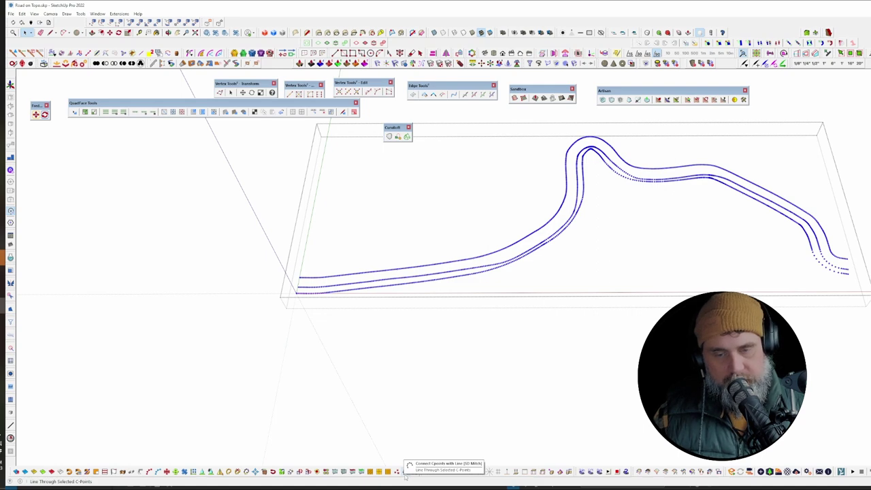
left_click(406, 474)
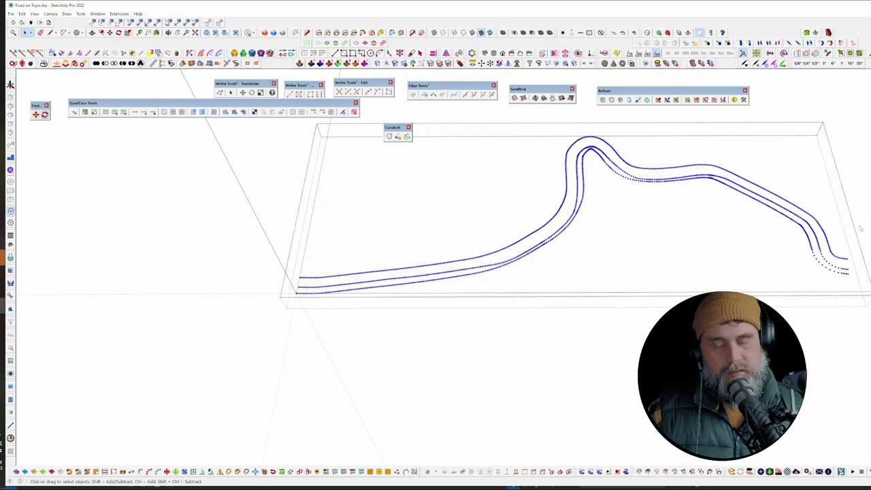
scroll(324, 297, "up", 5)
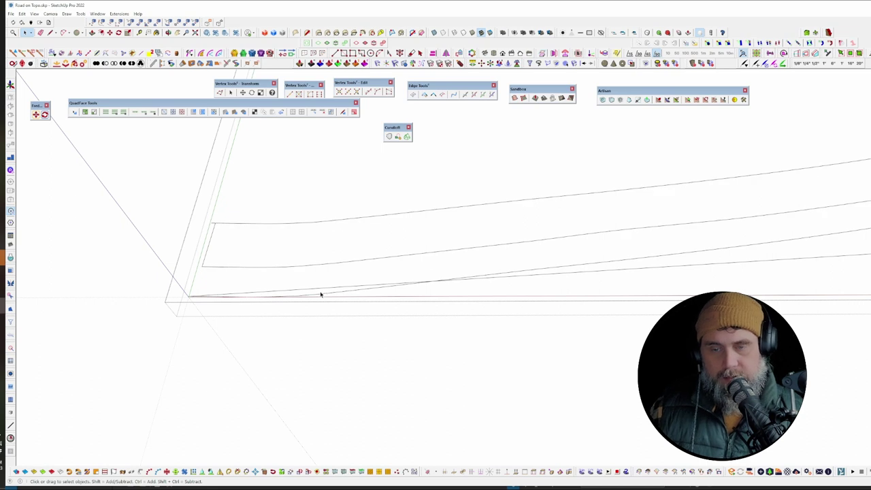
Step: Remove the stray straight line that crosses between the connected curves
key("ctrl+z")
key("ctrl+z")
key("ctrl+z")
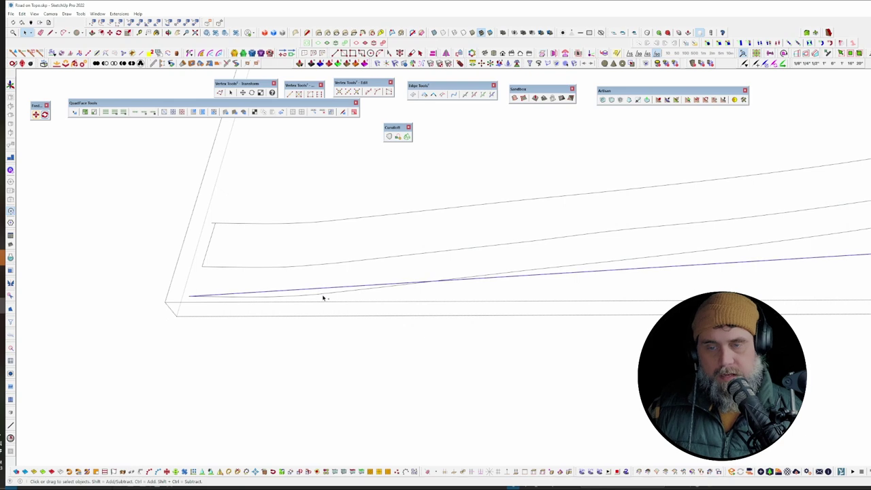
scroll(273, 263, "down", 5)
scroll(271, 262, "down", 2)
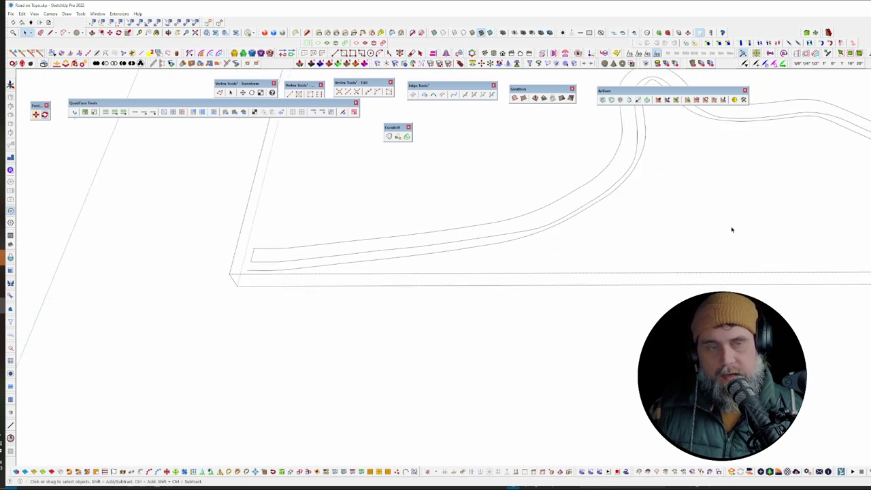
Step: Select the outer curve on the inner side of the bend and delete it, keeping the other two road curves
middle_click_drag(733, 231, 482, 326, "shift")
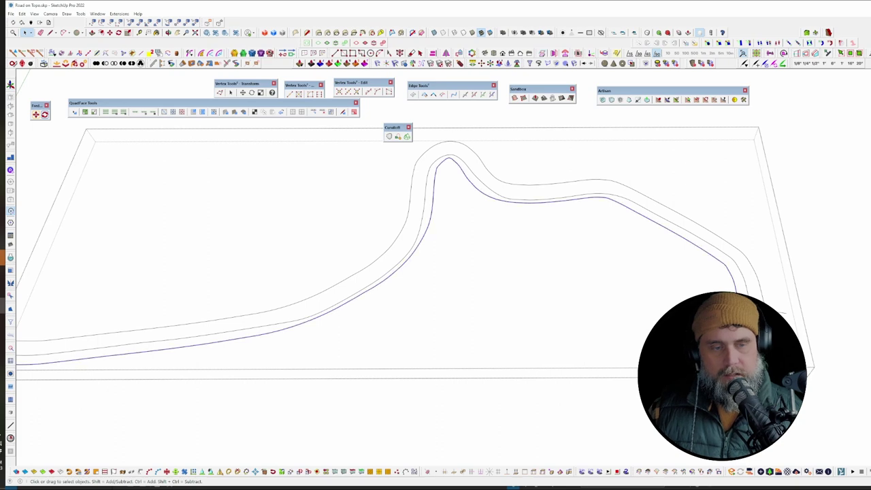
scroll(715, 181, "down", 3)
scroll(314, 272, "up", 5)
scroll(292, 288, "up", 5)
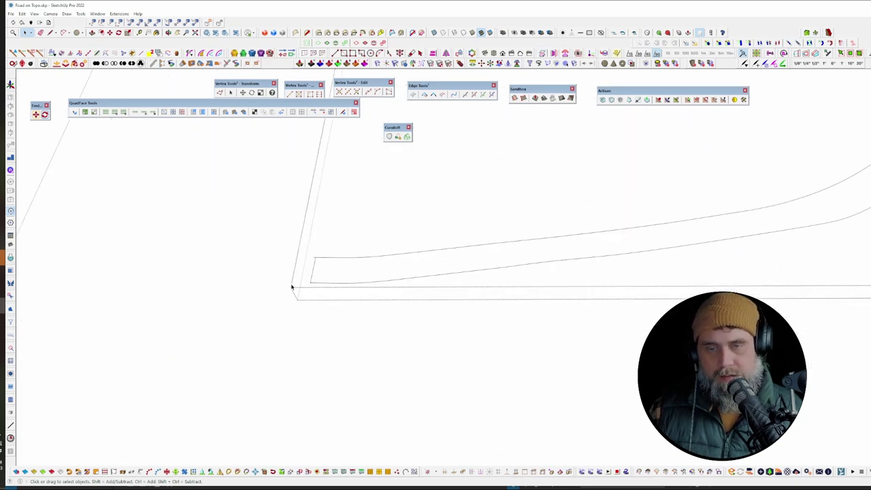
Step: Fill the road outline between its two long curves and end edges with a surface, and show its hidden geometry
scroll(530, 279, "down", 4)
middle_click_drag(578, 286, 85, 343, "shift")
key("space")
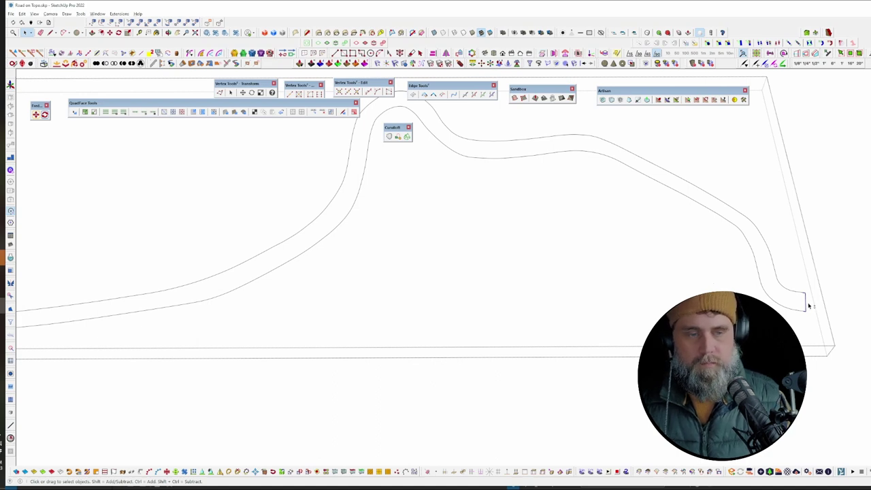
double_click(806, 306)
left_click(808, 307)
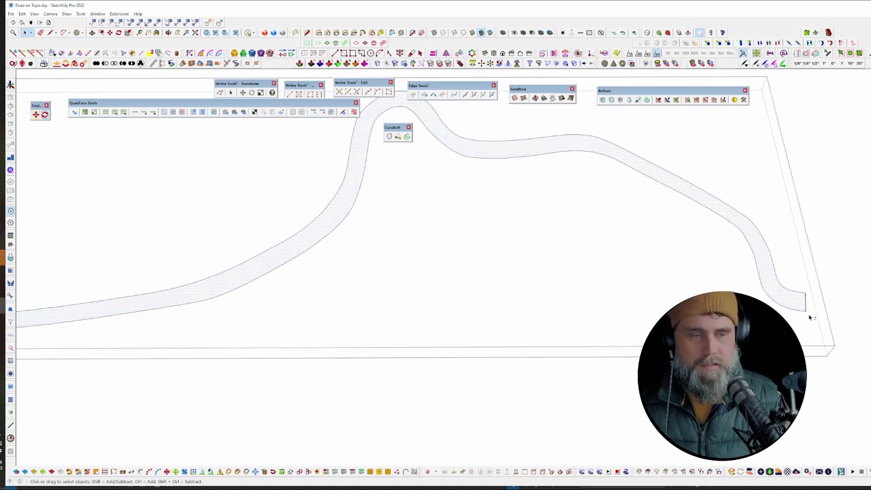
key("alt+h")
Step: Subdivide the road's cross strips with several lengthwise edge loops running from end to end
scroll(765, 189, "down", 1)
scroll(765, 190, "down", 3)
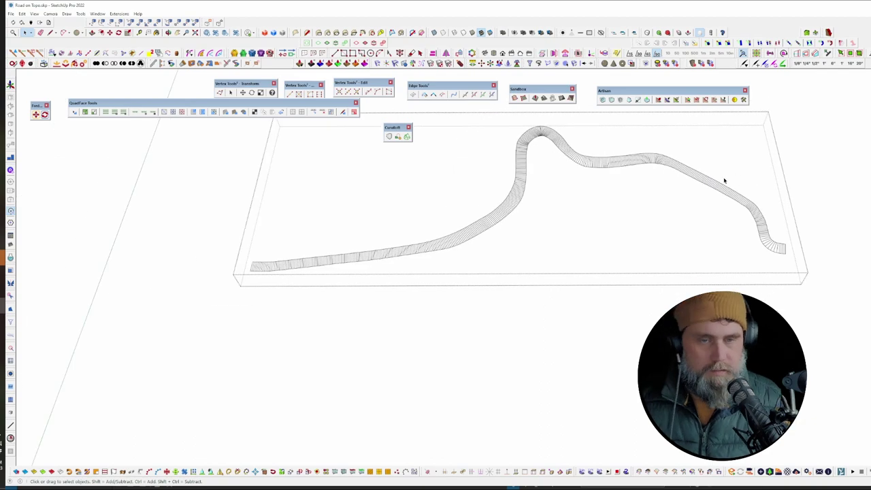
scroll(539, 137, "up", 8)
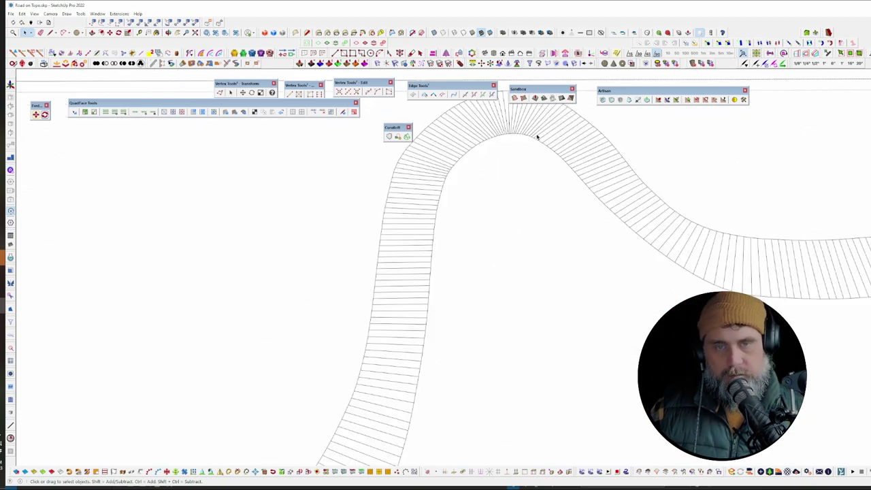
mouse_move(454, 306)
middle_mouse_down()
mouse_move(428, 310)
mouse_move(694, 138)
mouse_move(334, 409)
middle_mouse_up()
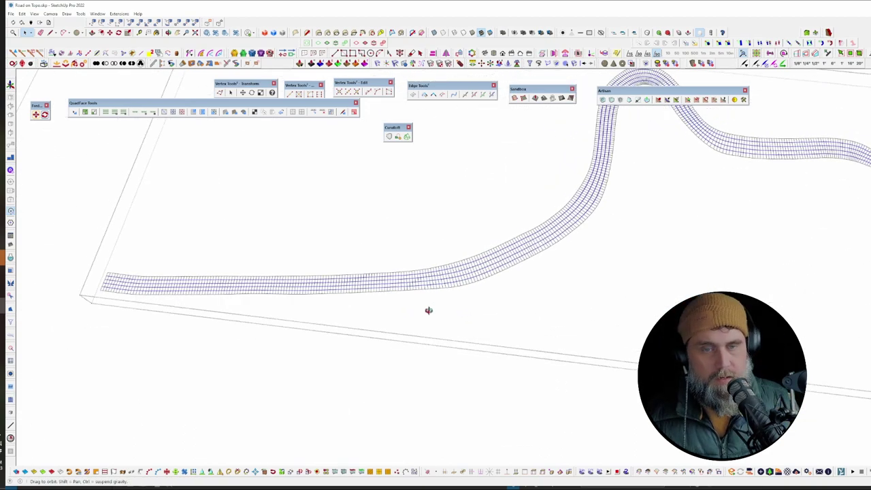
scroll(450, 276, "down", 5)
scroll(334, 409, "up", 5)
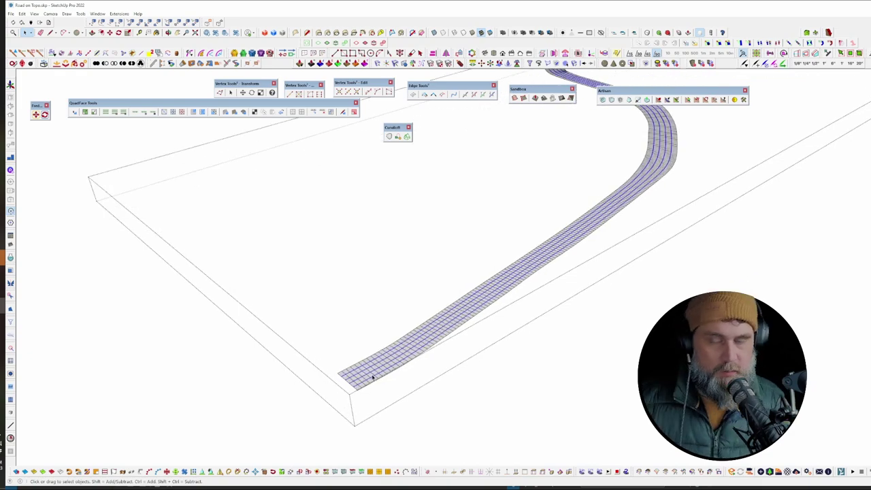
left_click(373, 378)
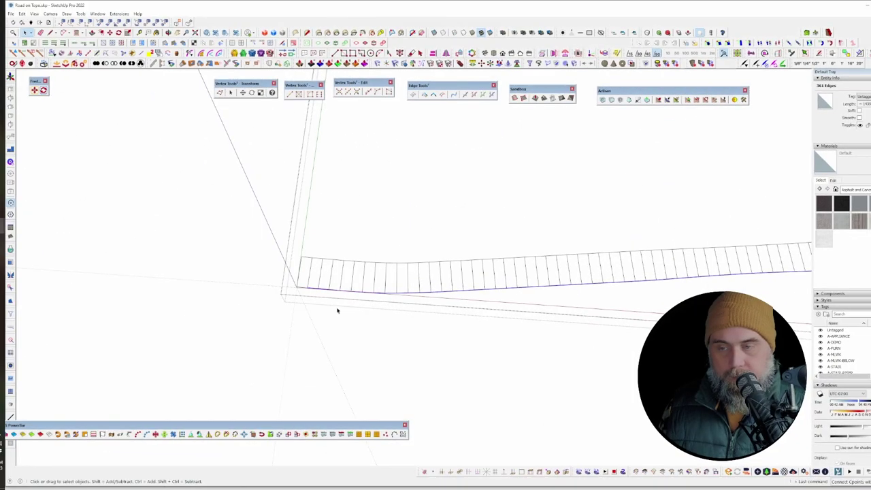
Step: Select the whole road wireframe and run Make Faces to fill the cross strips with faces
middle_click_drag(337, 309, 204, 275)
key("ctrl+a")
left_click(10, 301)
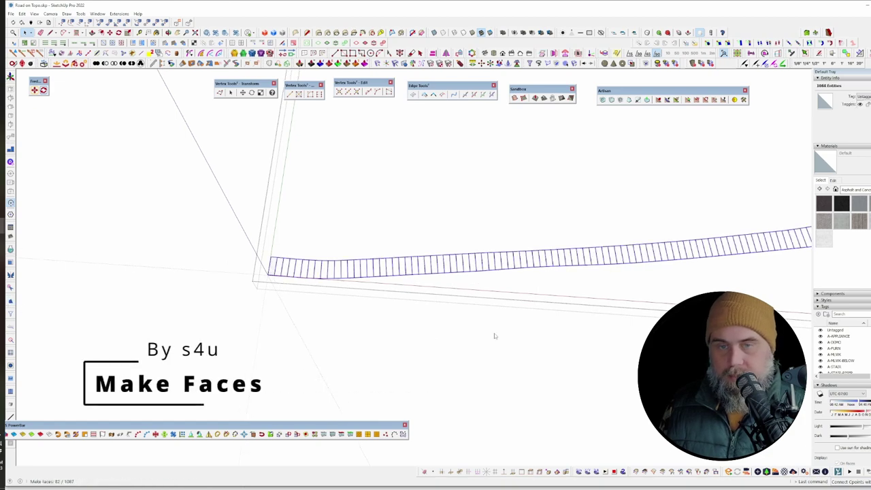
middle_click_drag(482, 266, 651, 277)
scroll(558, 181, "down", 4)
middle_click_drag(443, 345, 447, 298, "shift")
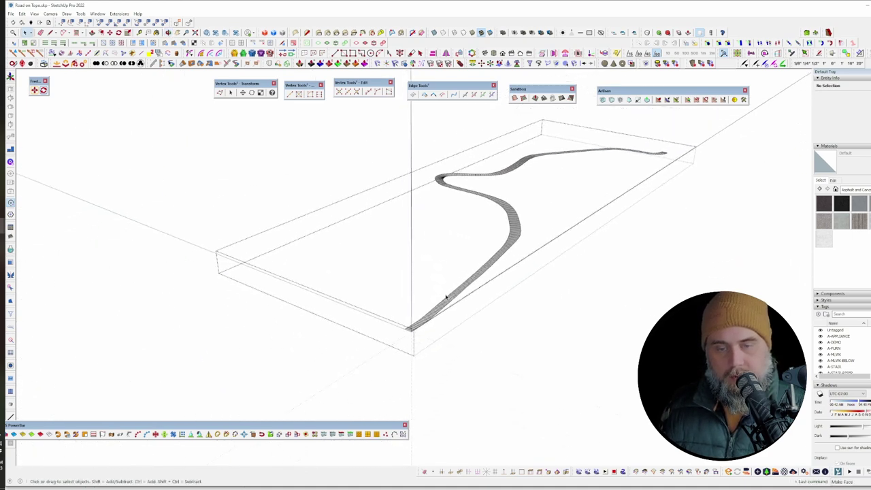
scroll(424, 332, "up", 3)
scroll(423, 332, "up", 5)
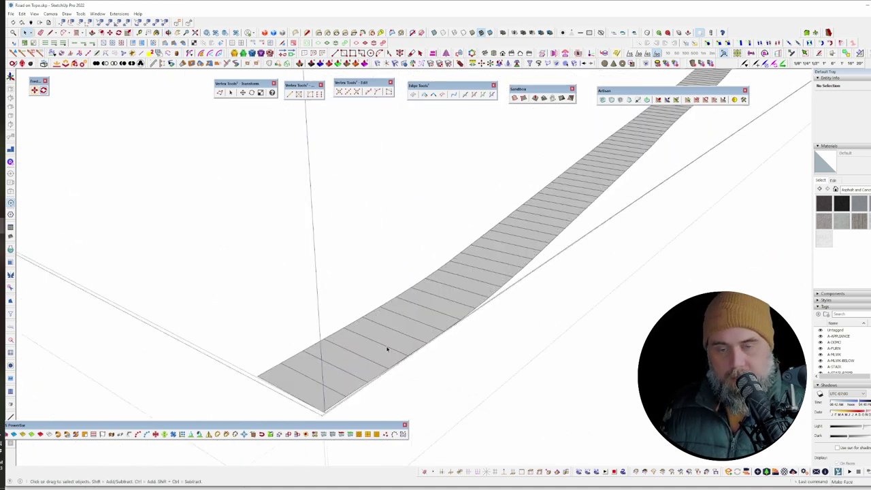
Step: Select the ring of cross edges along the road and connect them with 4 segments
left_click(345, 384)
middle_click_drag(346, 383, 359, 365, "shift")
left_click_drag(273, 426, 297, 478)
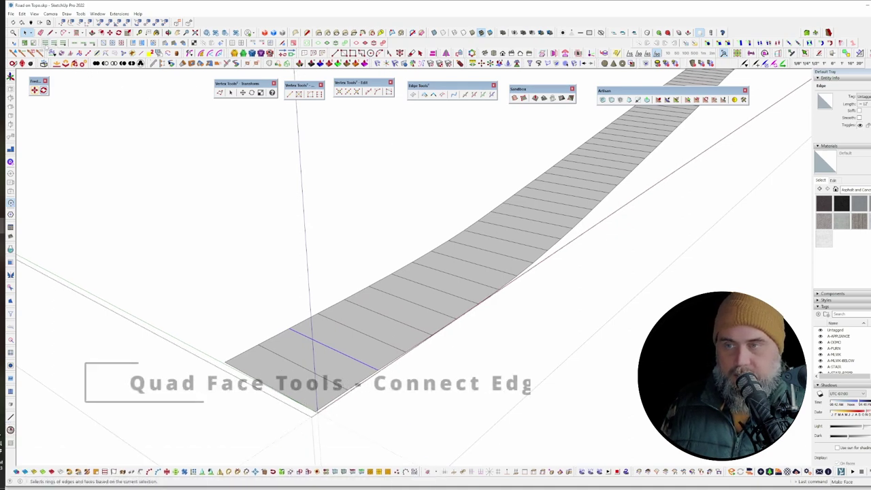
left_click(47, 45)
left_click_drag(7, 42, 236, 129)
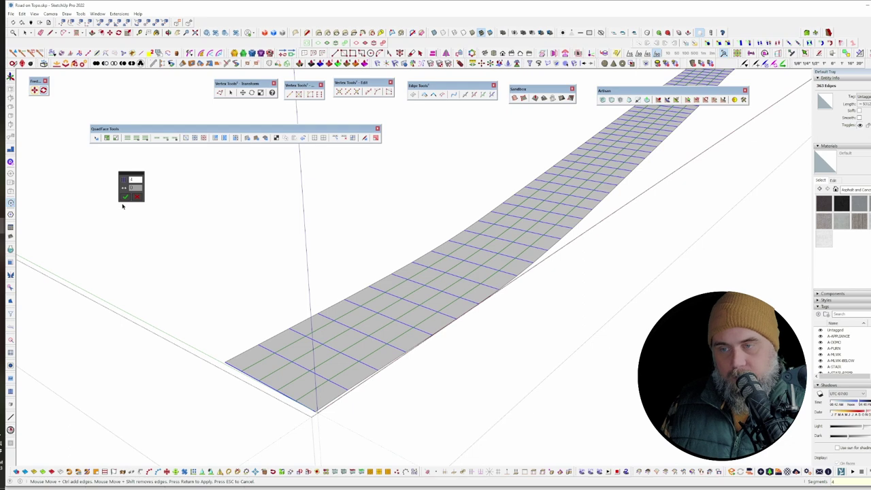
left_click(125, 196)
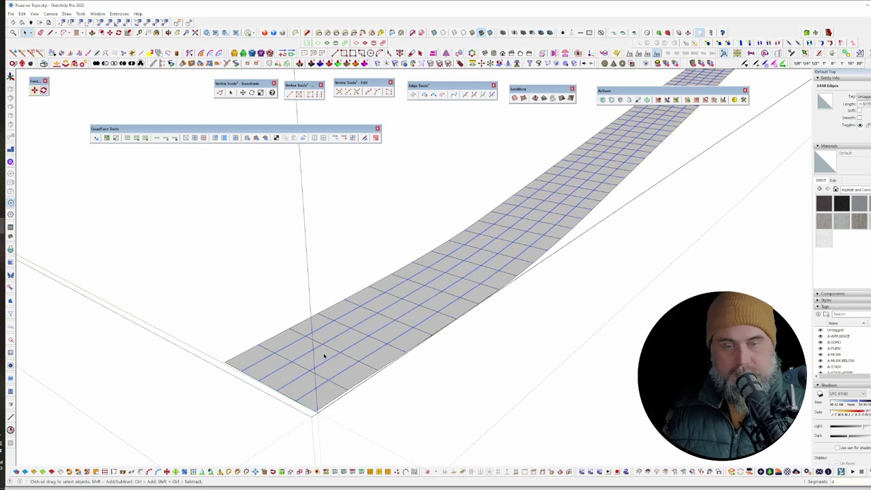
Step: Examine the subdivided road grid along its full length, checking the edge flow through the bends
scroll(320, 354, "down", 3)
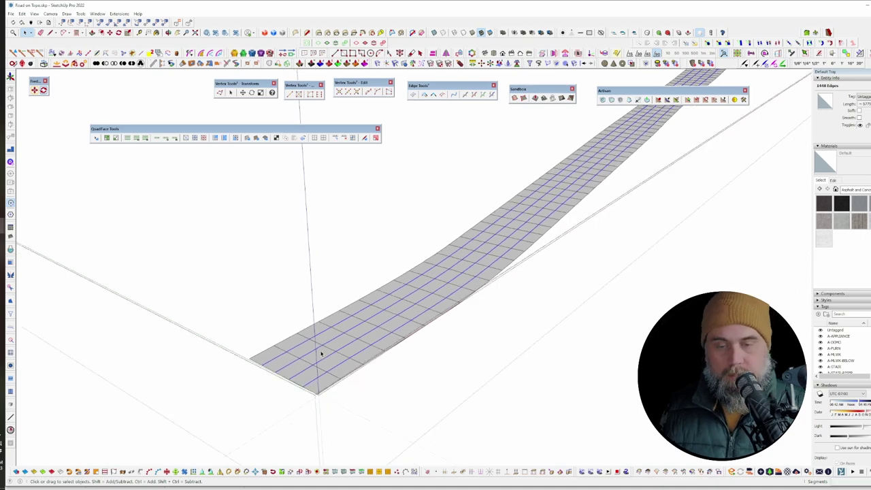
mouse_move(389, 372)
middle_mouse_down()
mouse_move(442, 197)
mouse_move(519, 254)
middle_mouse_up()
scroll(520, 254, "down", 3)
scroll(667, 141, "up", 4)
scroll(676, 148, "up", 5)
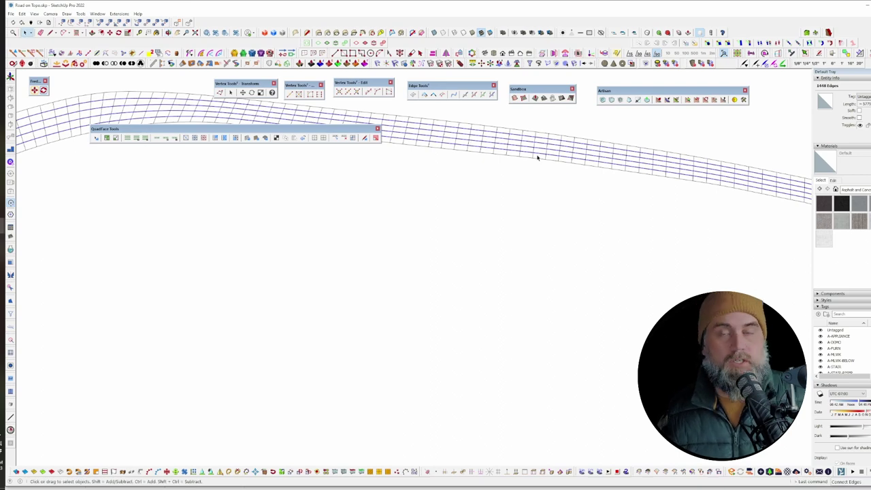
scroll(572, 132, "down", 10)
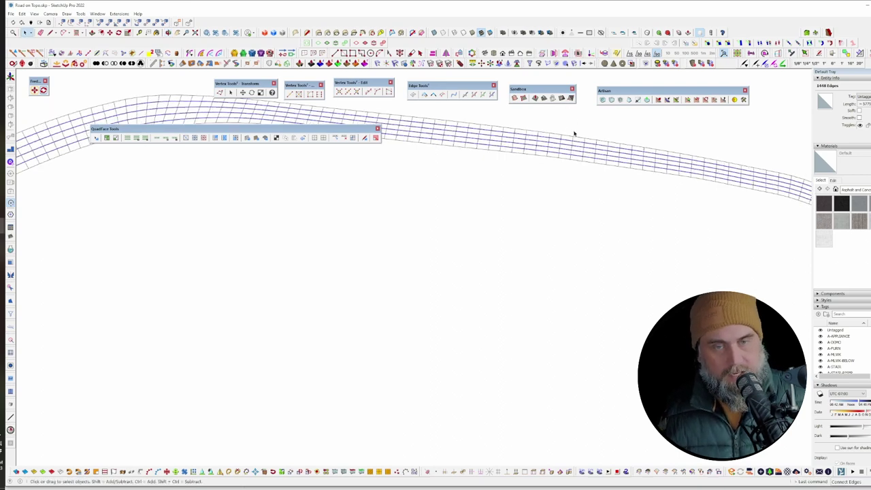
mouse_move(336, 286)
middle_mouse_down()
mouse_move(519, 252)
mouse_move(529, 193)
mouse_move(562, 154)
middle_mouse_up()
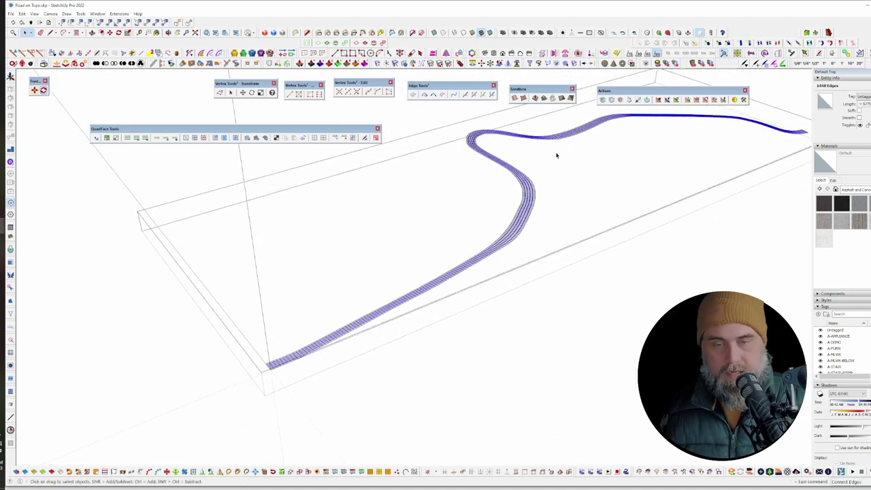
scroll(510, 237, "up", 5)
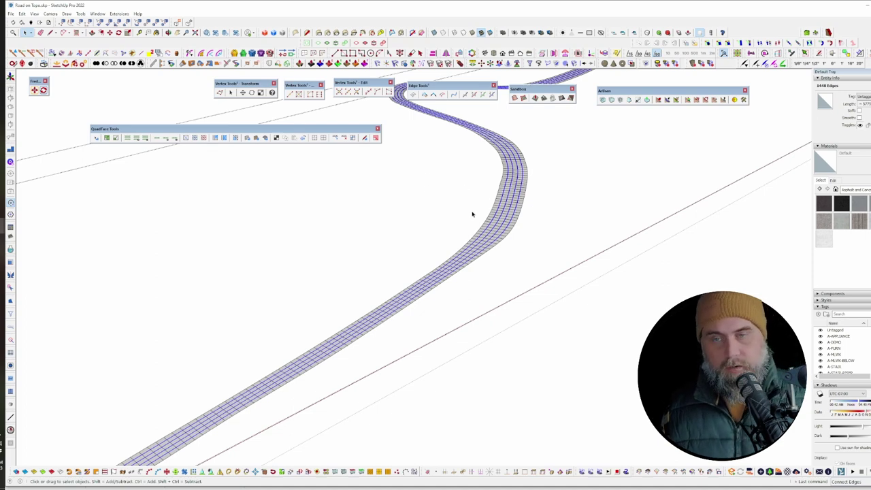
Step: Select all the faces in the road grid and delete them, keeping only the edges
scroll(505, 225, "up", 3)
double_click(507, 228)
triple_click(506, 229)
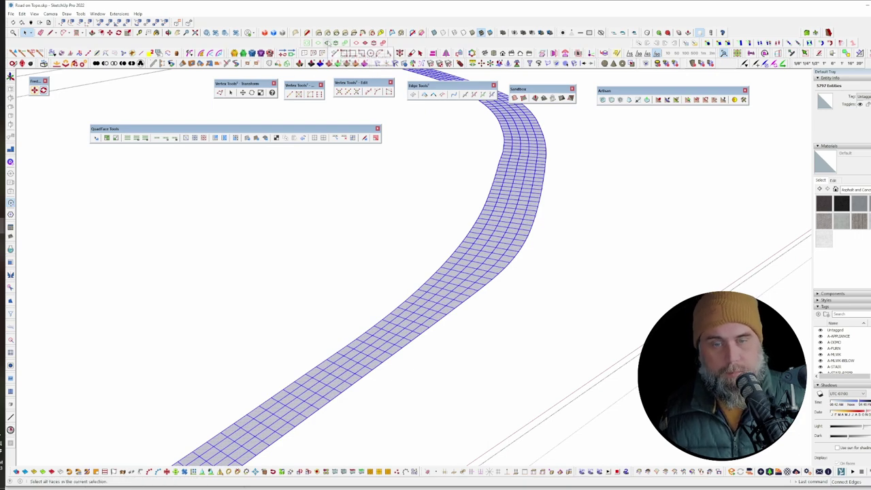
left_click(327, 42)
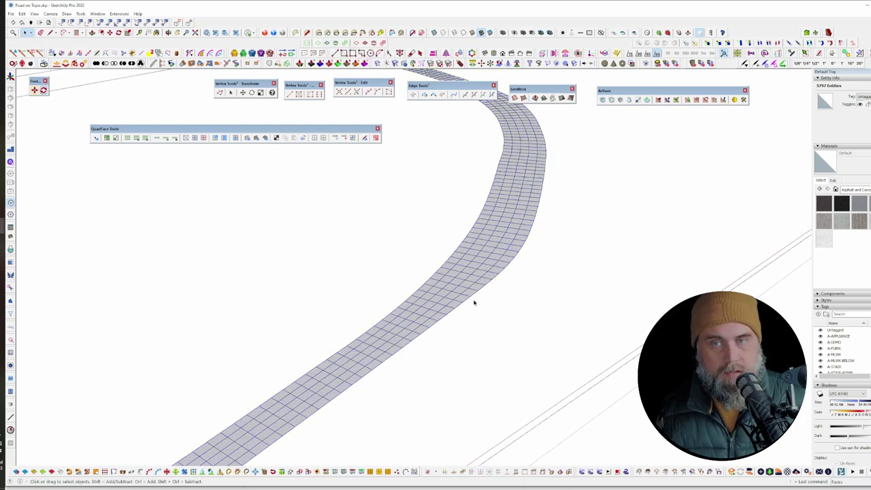
left_click(626, 238)
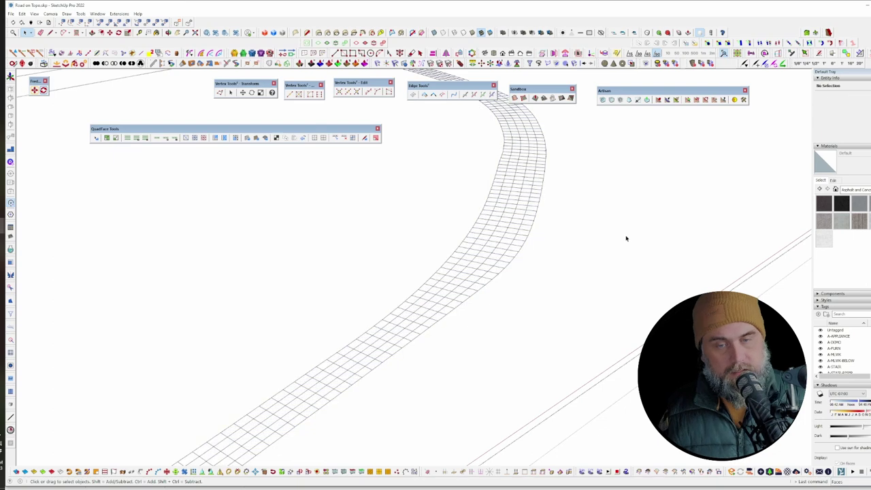
Step: Show the green road surface again and explode the road wireframe group, with hidden geometry turned off
scroll(501, 223, "down", 10)
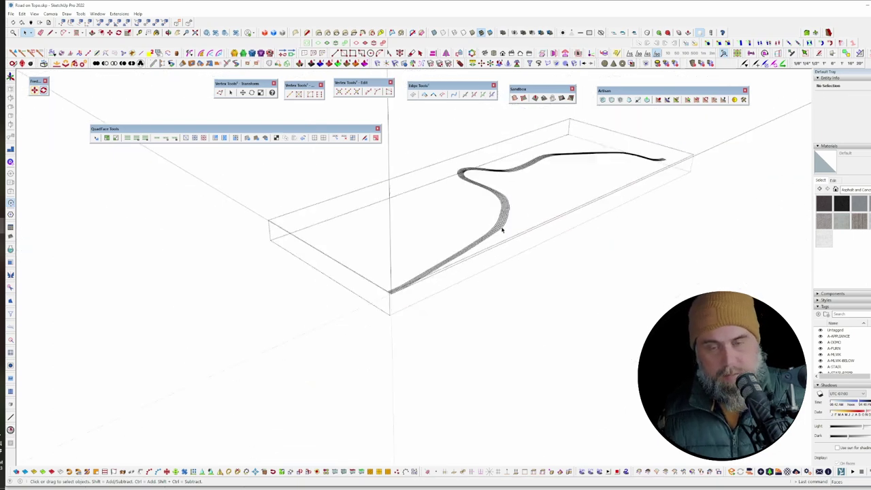
key("shift+h")
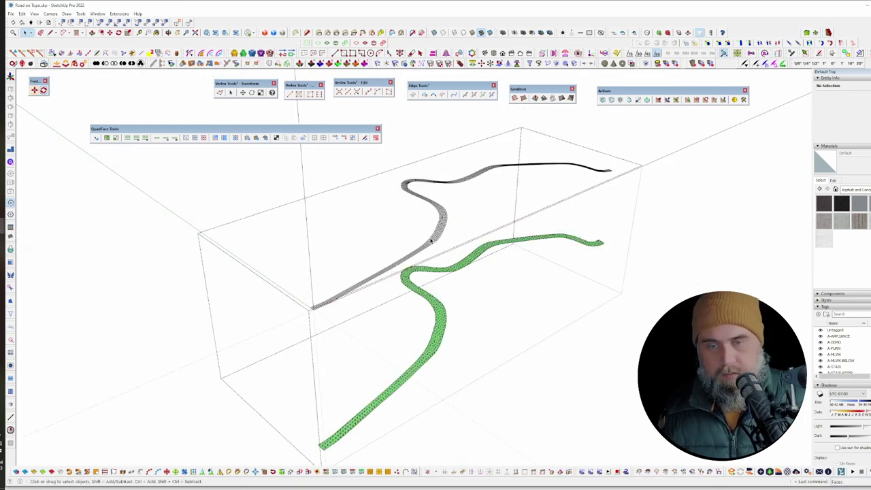
left_click(430, 240)
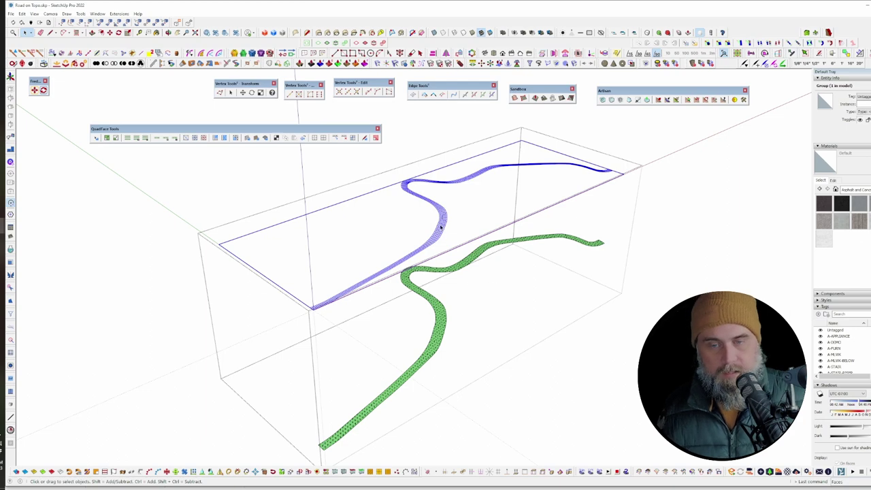
key("shift+e")
key("alt+h")
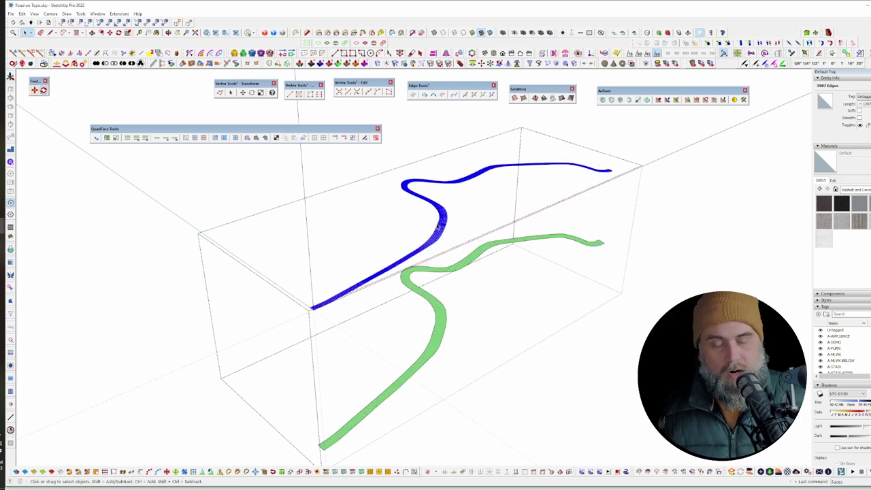
Step: Align the endpoints of the road wireframe along the Z axis with the To Nearest option to drop it onto the green surface
scroll(437, 227, "up", 5)
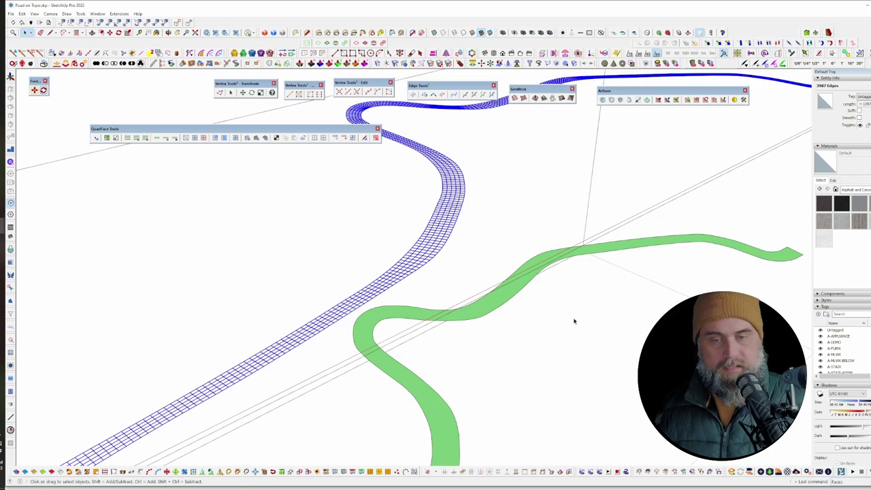
mouse_move(574, 321)
middle_mouse_down()
mouse_move(513, 345)
mouse_move(382, 372)
middle_mouse_up()
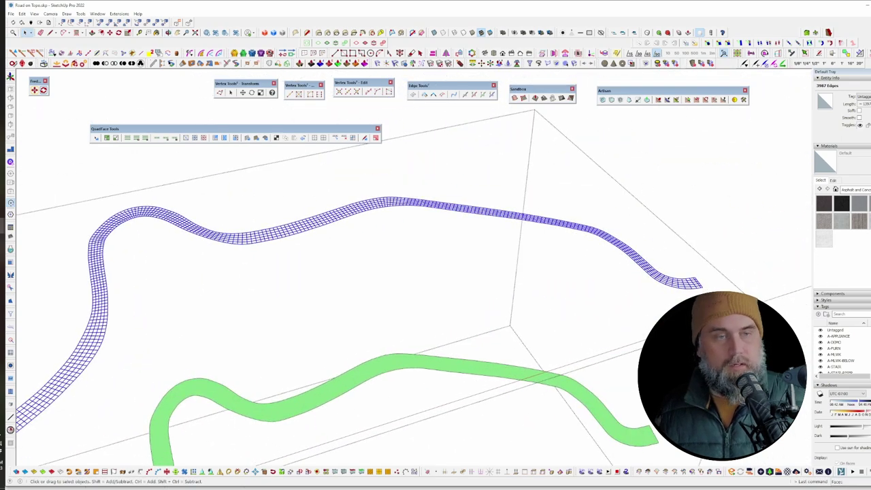
key("a")
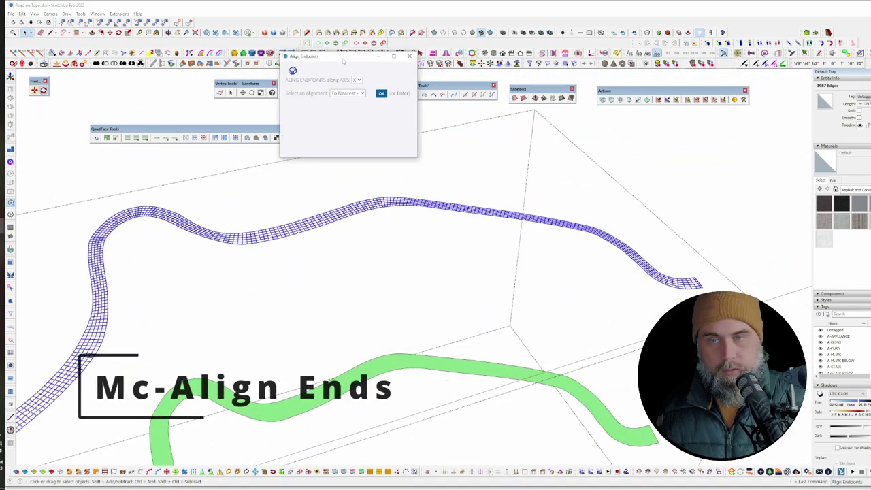
left_click_drag(338, 57, 550, 92)
left_click(569, 115)
left_click(570, 126)
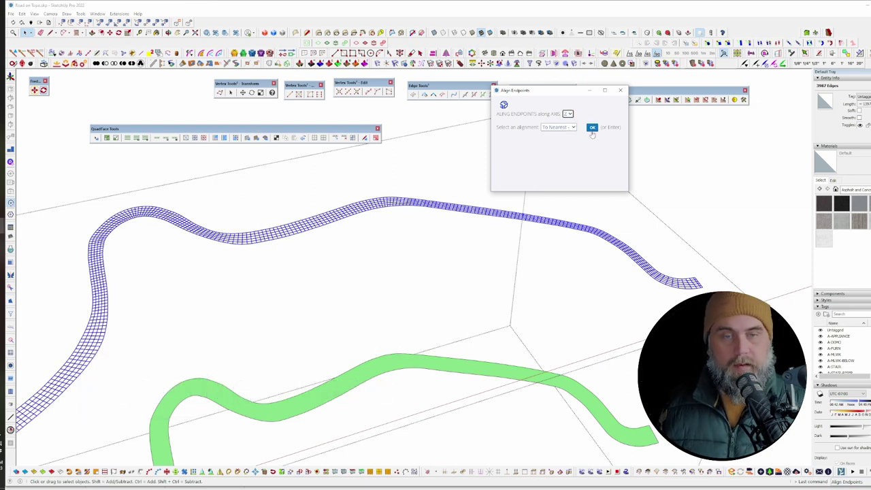
left_click(592, 128)
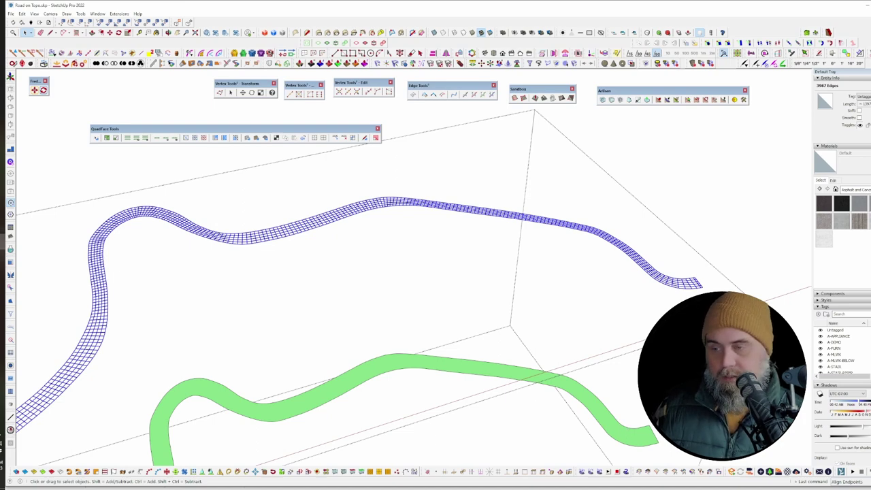
Step: Show the terrain and check how the dropped road grid follows the green surface around the bends
middle_click_drag(457, 362, 540, 206)
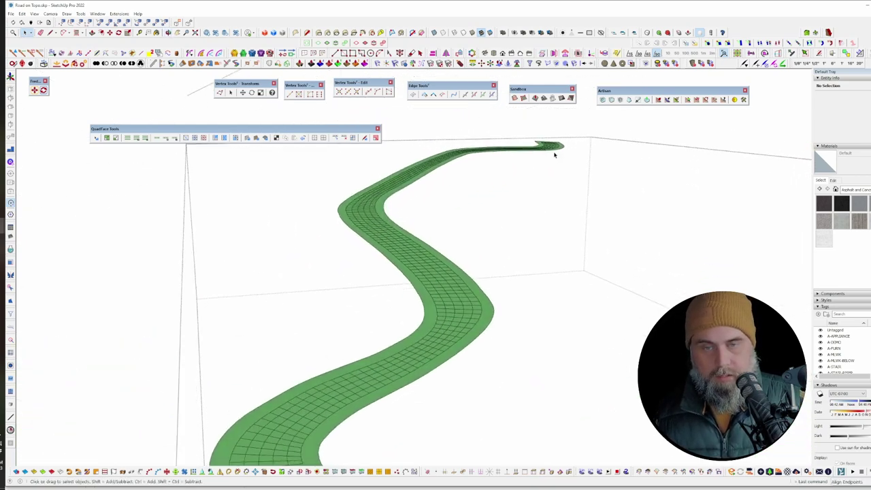
middle_click_drag(555, 155, 442, 192)
key("i")
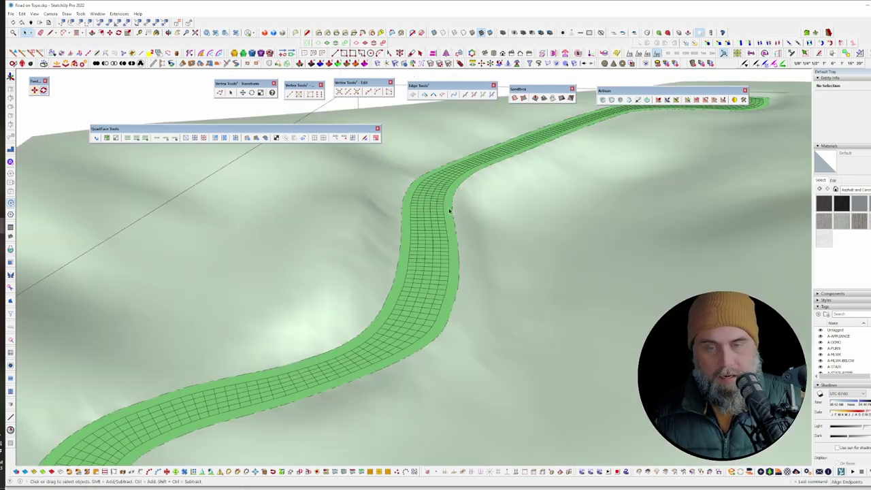
middle_click_drag(477, 255, 475, 213)
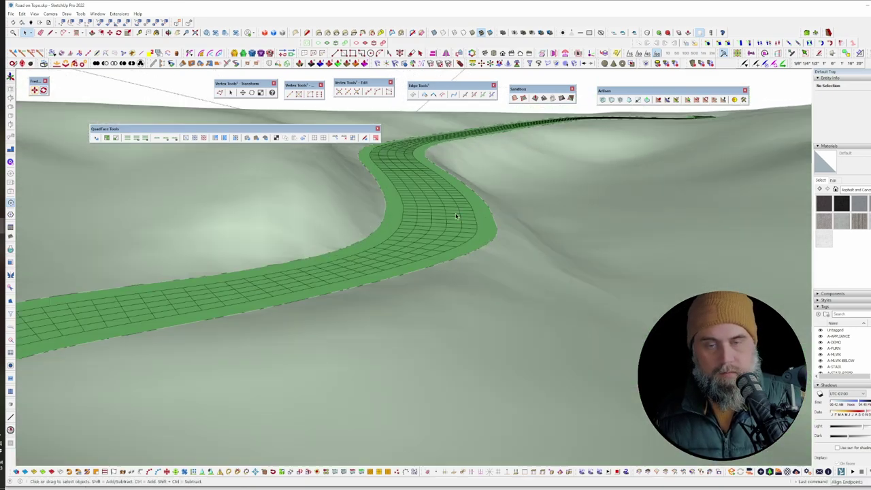
Step: Isolate the dropped road wireframe, select all of it and convert it from wireframe to quads
key("shift+h")
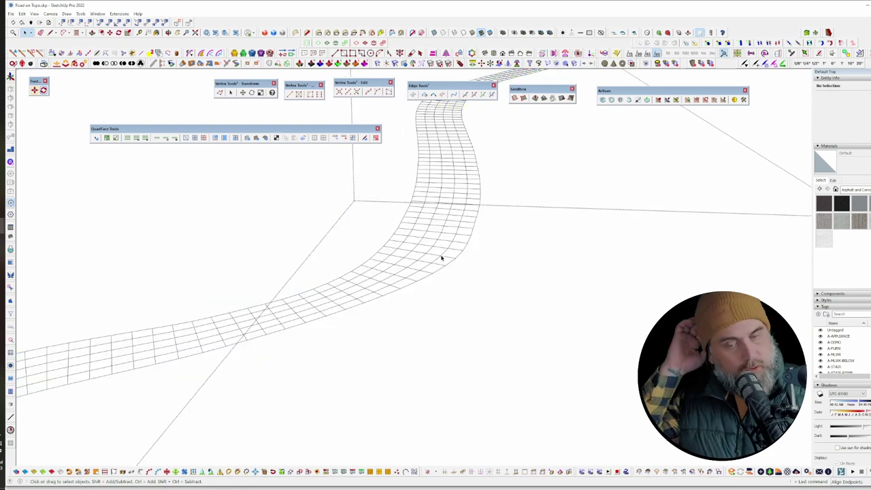
scroll(442, 253, "up", 3)
scroll(440, 249, "down", 3)
triple_click(438, 237)
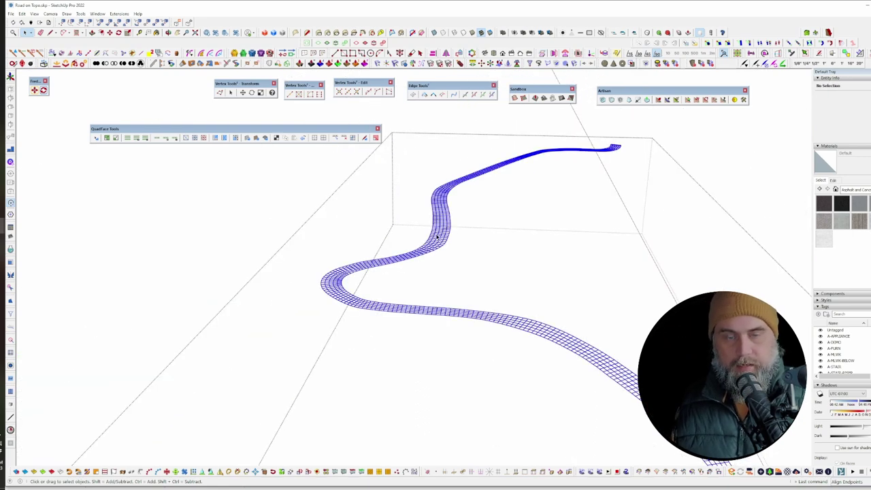
left_click(248, 138)
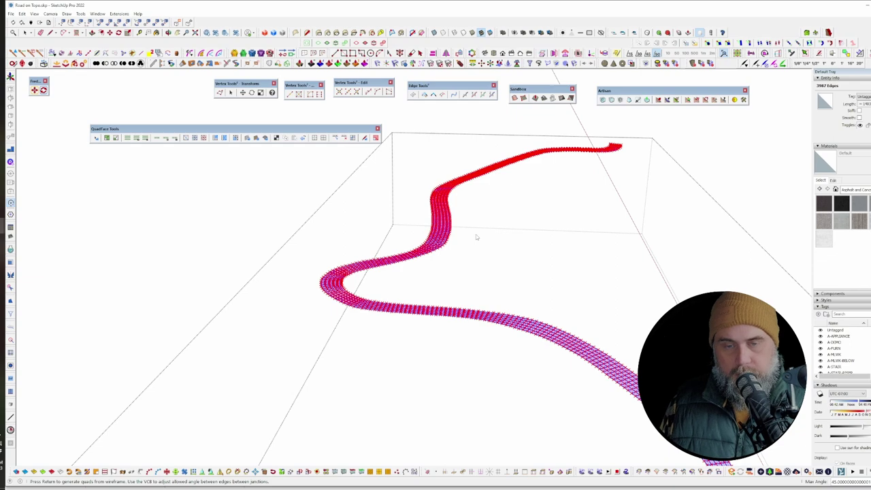
key("Return")
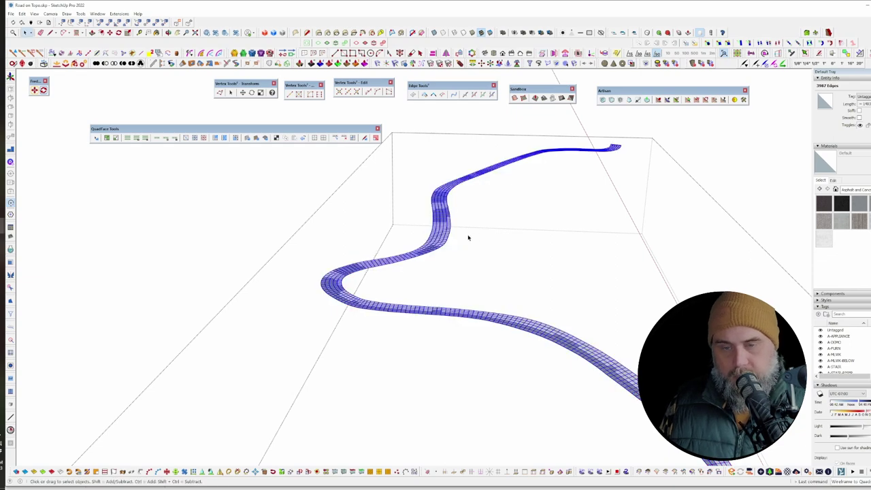
Step: Orient all the road's quad faces to the same side with the ReverseOrientFaces tool
scroll(451, 231, "up", 3)
scroll(452, 231, "up", 4)
mouse_move(452, 230)
middle_mouse_down()
mouse_move(410, 303)
mouse_move(469, 189)
mouse_move(439, 240)
middle_mouse_up()
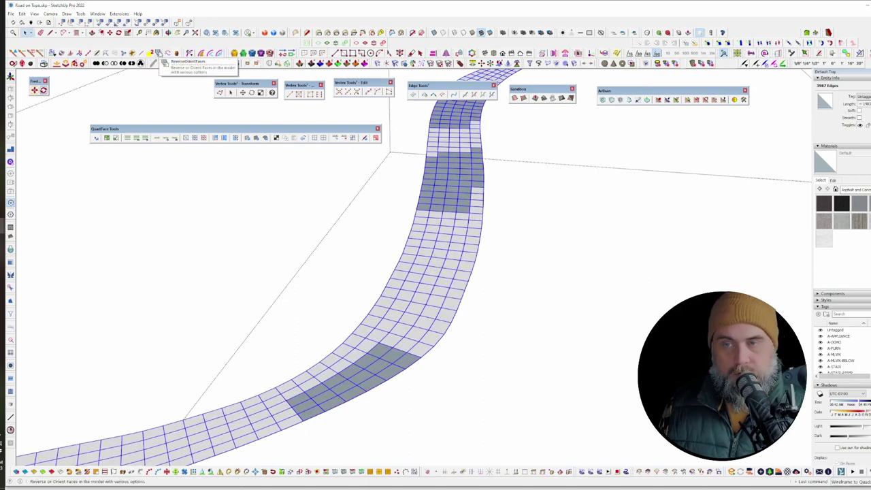
left_click(158, 53)
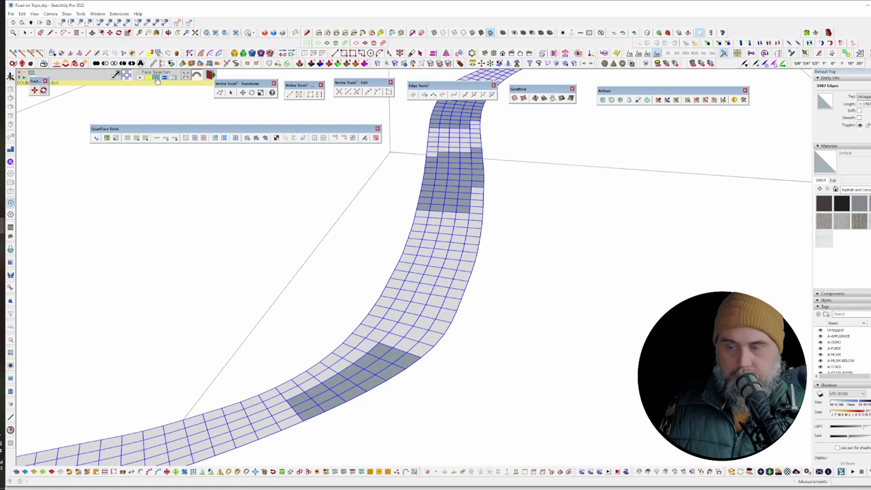
left_click(157, 79)
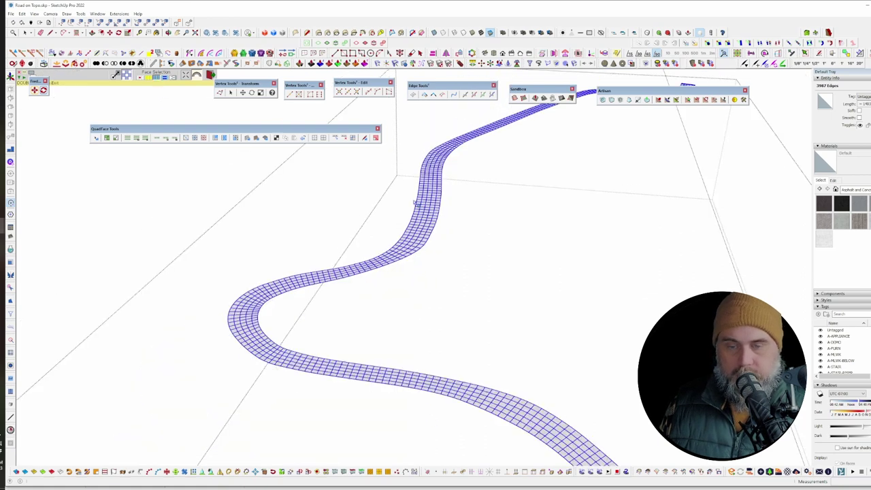
Step: Apply Orient Faces from a correctly facing quad in the road's bend so that all road faces point the same way
key("space")
scroll(411, 237, "up", 5)
key("Escape")
double_click(418, 258)
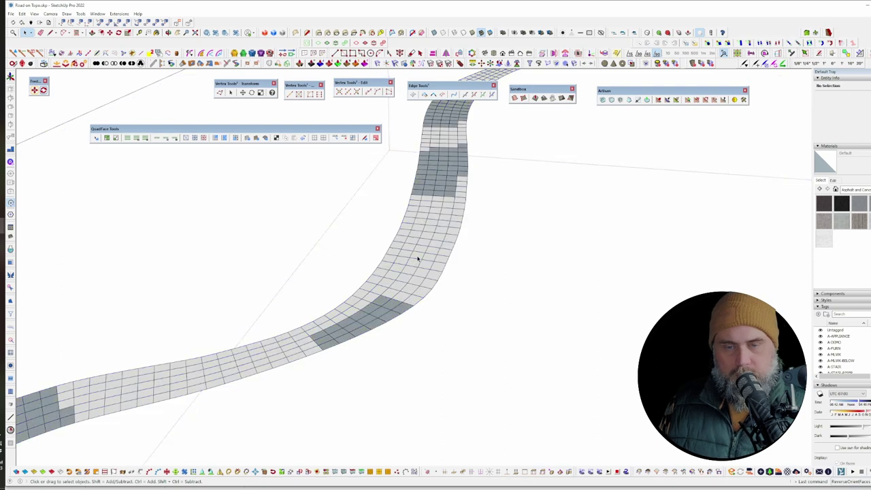
right_click(418, 258)
left_click(443, 297)
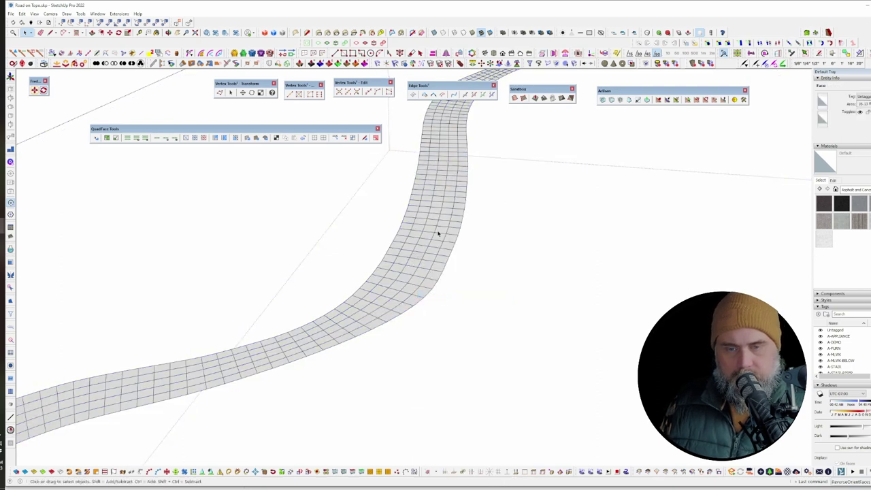
scroll(430, 230, "down", 5)
scroll(424, 229, "up", 8)
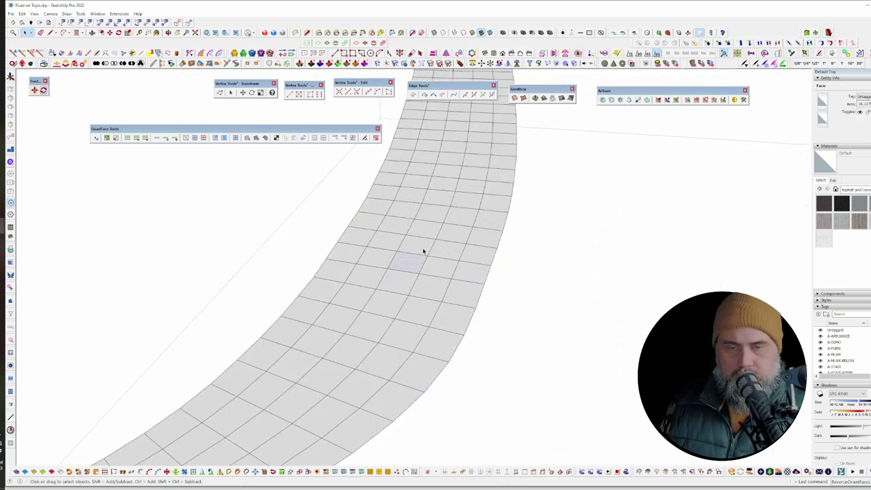
right_click(423, 251)
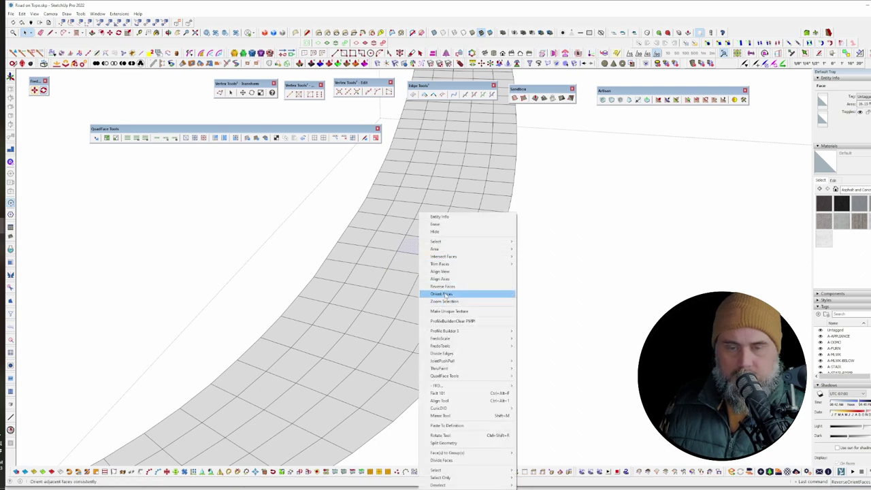
right_click(401, 266)
left_click(376, 281)
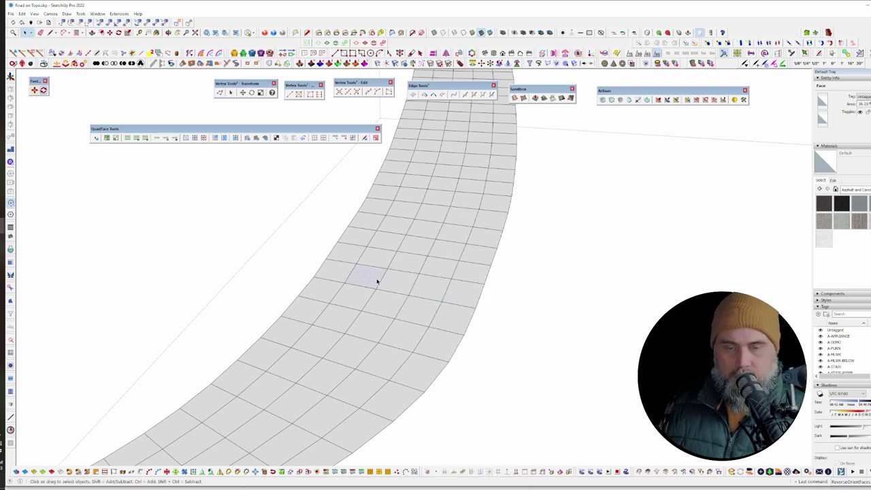
Step: Inspect the whole length of the road mesh from several angles for consistent face orientation
scroll(428, 209, "down", 2)
scroll(420, 213, "down", 6)
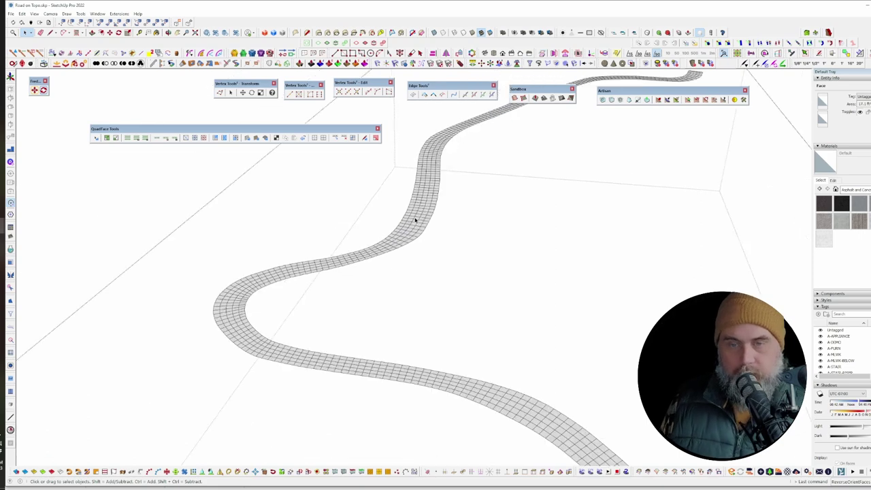
scroll(413, 218, "down", 3)
middle_click_drag(484, 367, 528, 333)
scroll(440, 307, "up", 5)
scroll(448, 292, "down", 2)
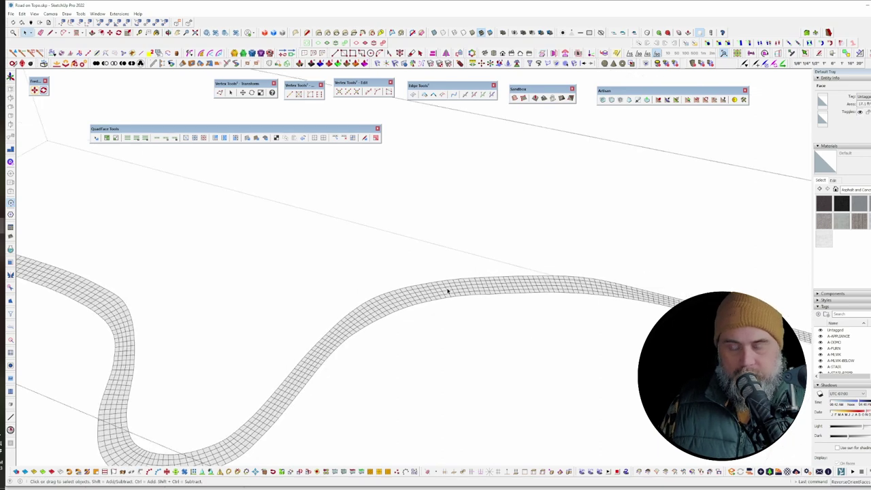
scroll(447, 291, "down", 4)
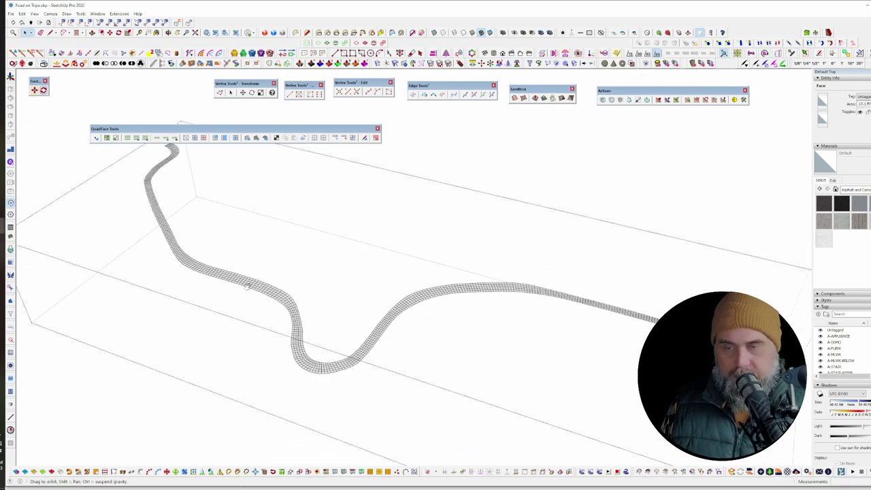
middle_click_drag(455, 295, 752, 247)
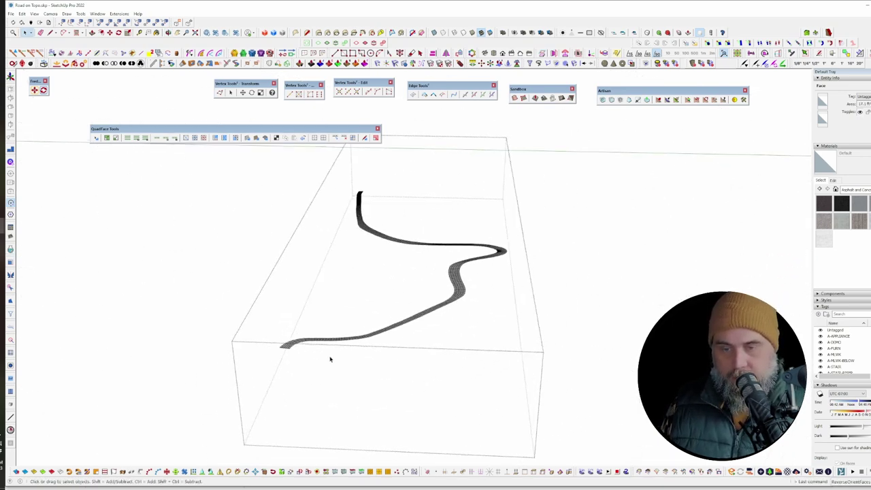
scroll(297, 346, "up", 7)
middle_click_drag(267, 333, 411, 333)
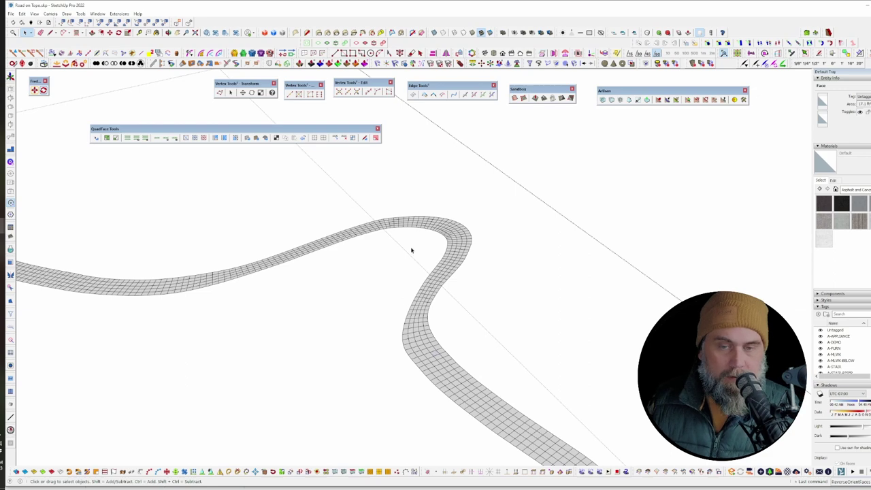
middle_click_drag(412, 249, 386, 196)
scroll(386, 196, "down", 1)
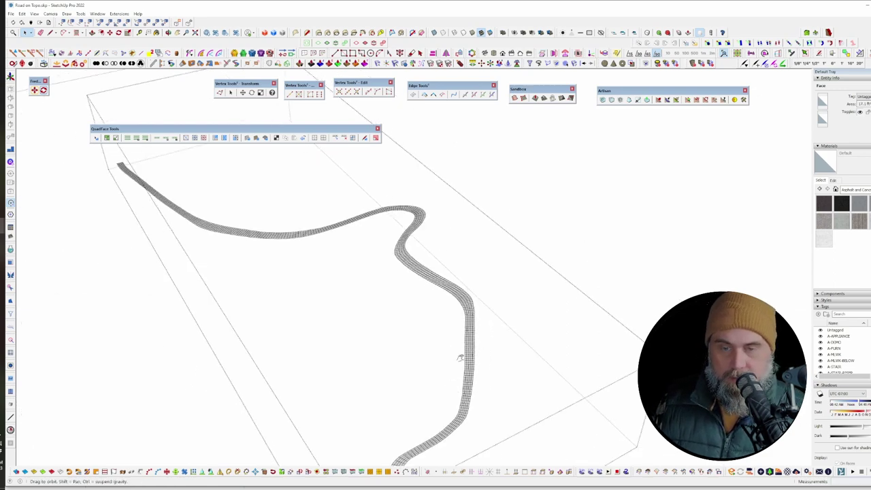
middle_click_drag(461, 358, 498, 225)
scroll(420, 294, "up", 4)
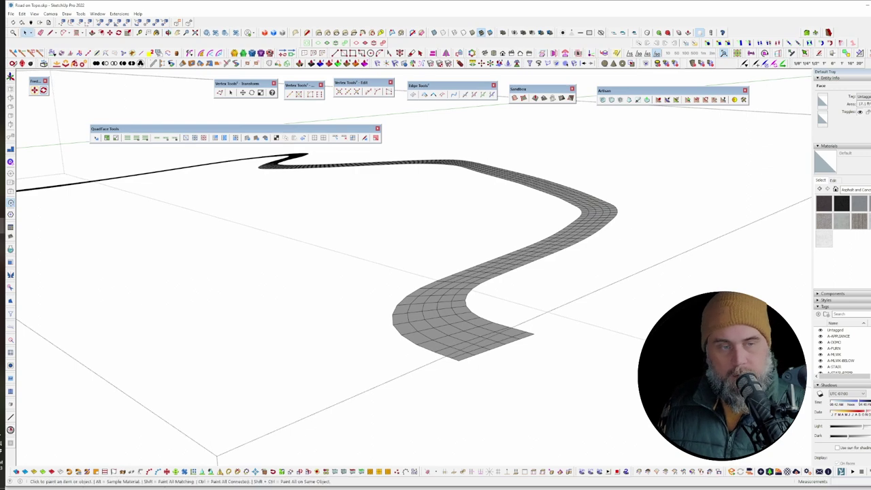
Step: Create a material from the RoadDesert002_COL_HIRES.jpg texture image with the texture width set to 36
key("b")
left_click(870, 162)
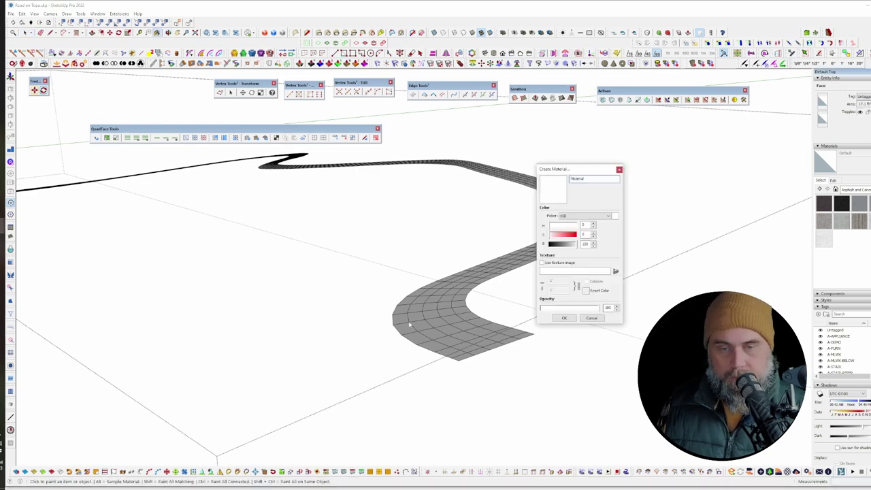
left_click(615, 271)
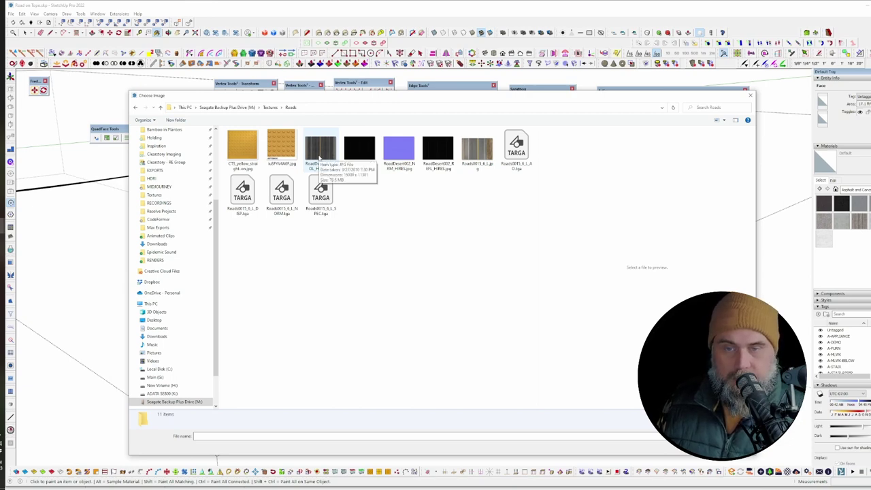
key("Escape")
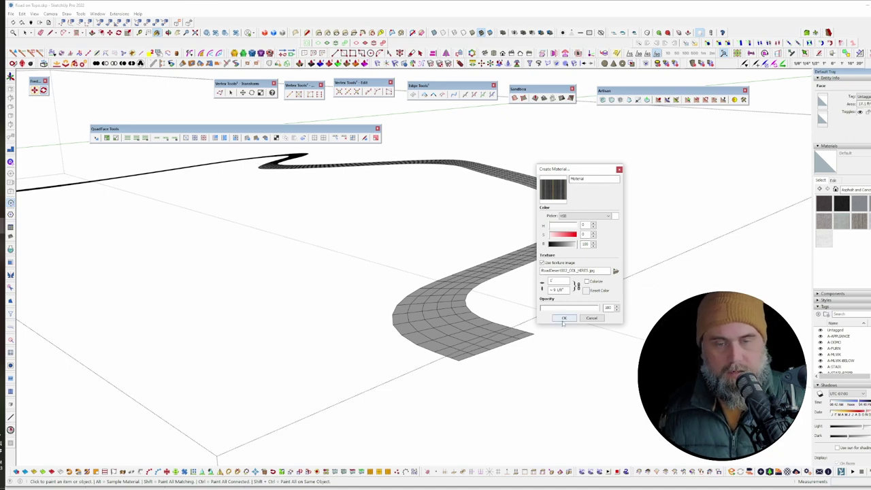
left_click(553, 281)
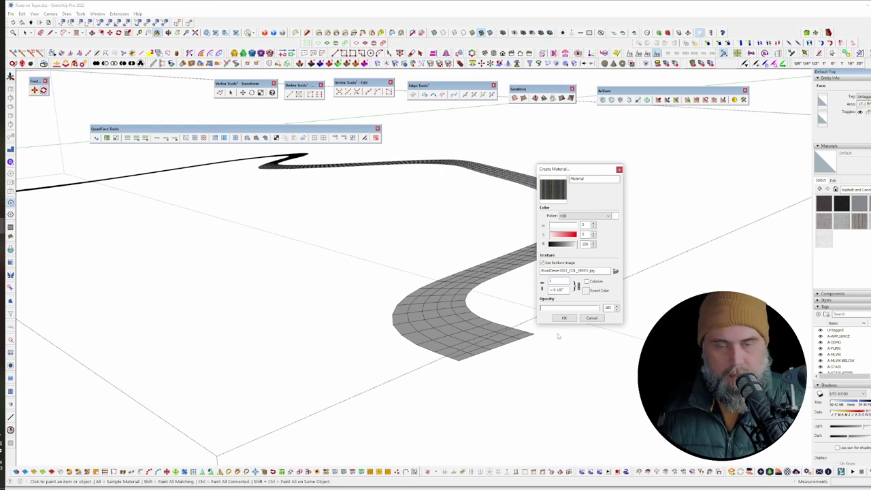
type("3")
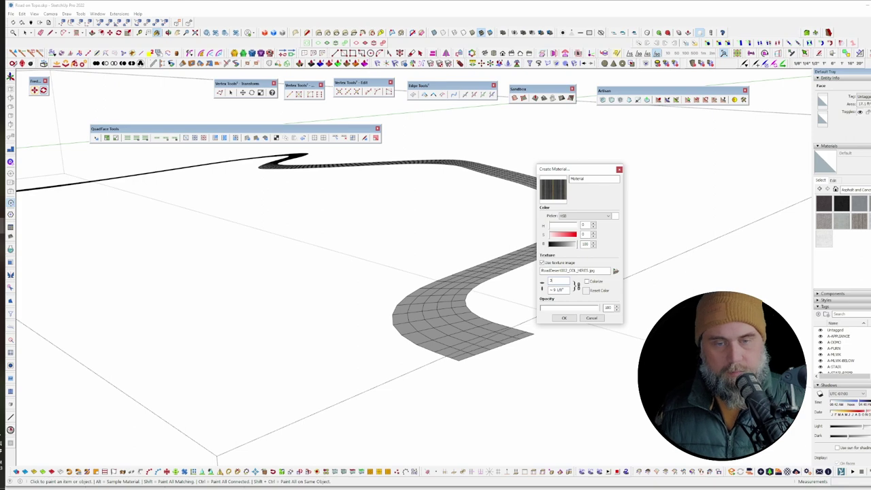
type("6")
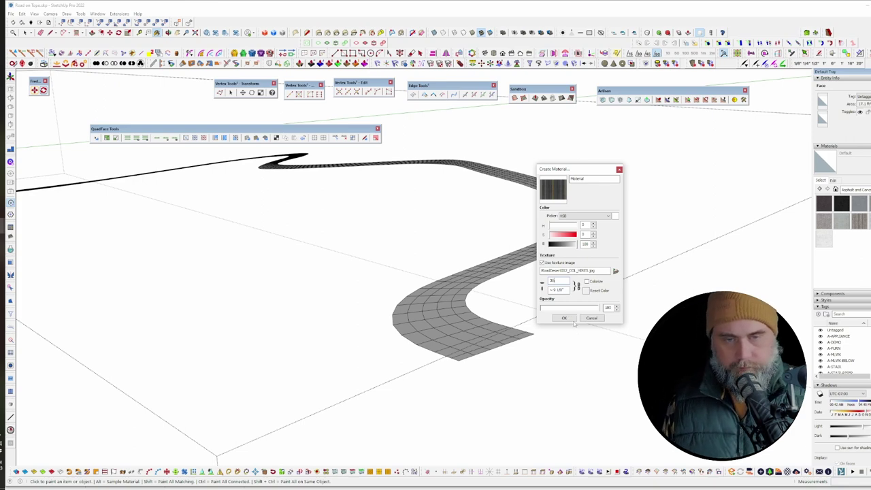
left_click(565, 318)
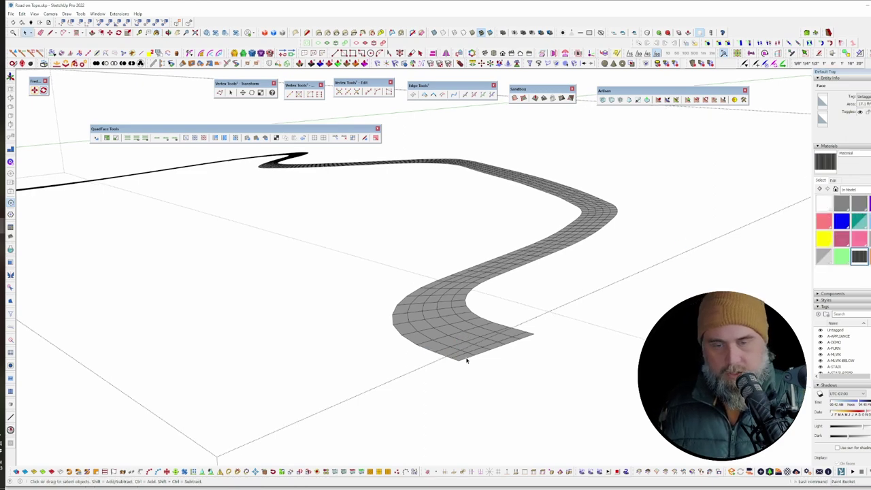
Step: Smooth all the edges of the road mesh so its grid lines are hidden, and clear the selection
key("ctrl+a")
left_click(29, 475)
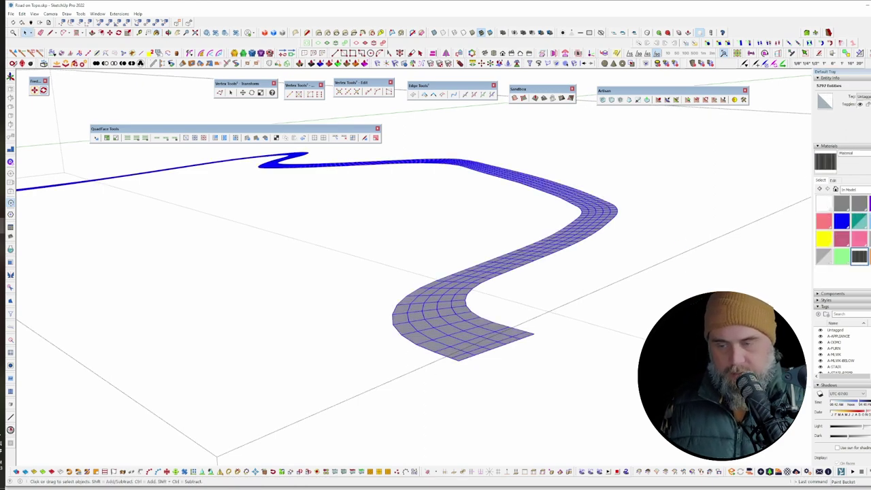
left_click(625, 339)
Step: Start Thru Paint with the new road material and set it to QuadMesh UV painting with whole-surface face selection
key("b")
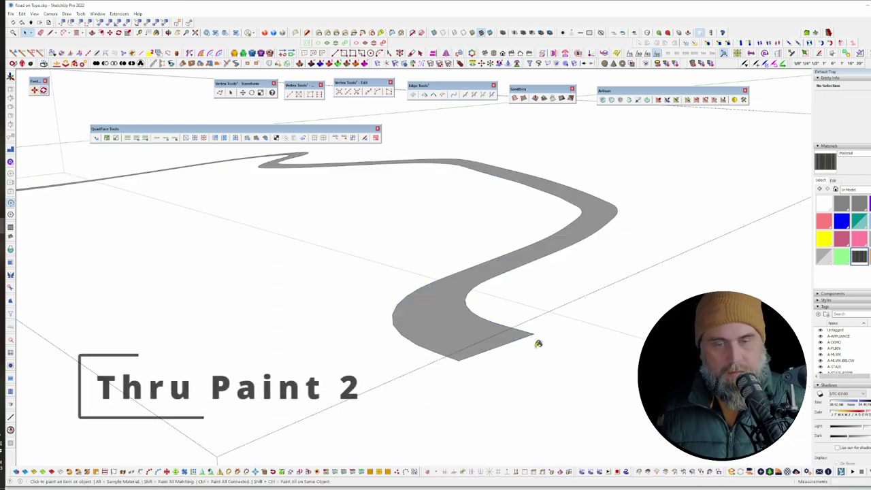
key("t")
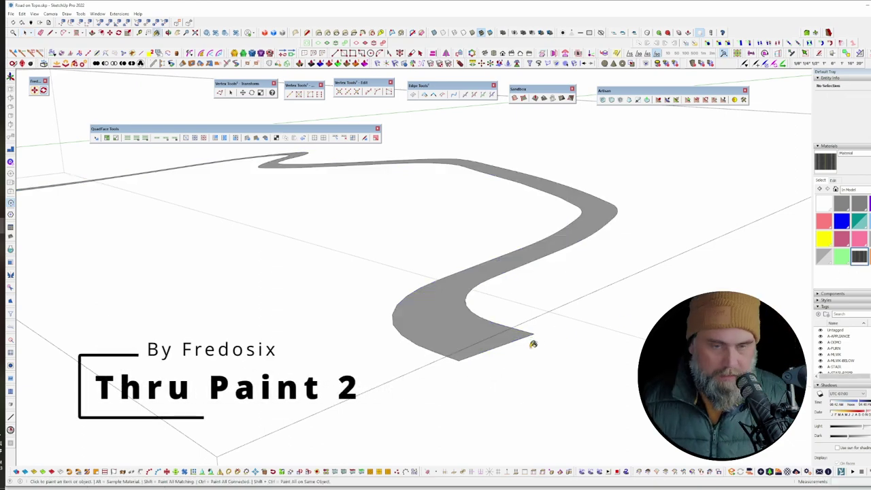
key("shift+b")
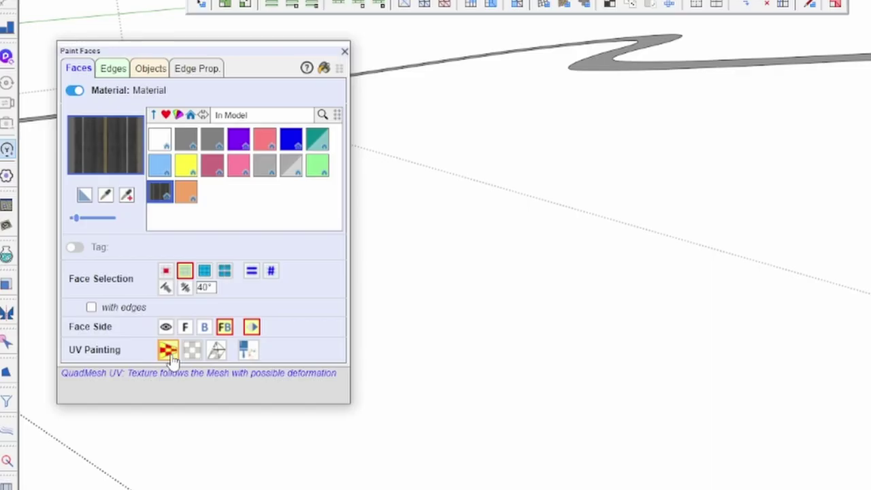
left_click(170, 359)
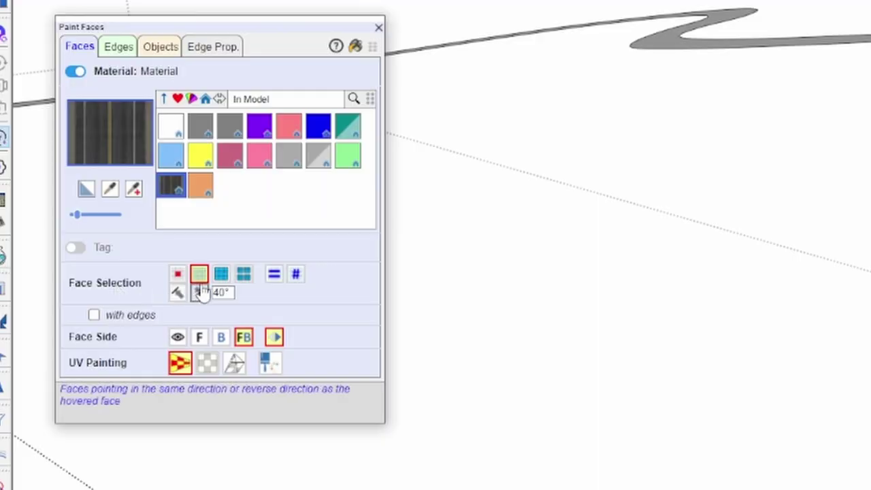
left_click(200, 274)
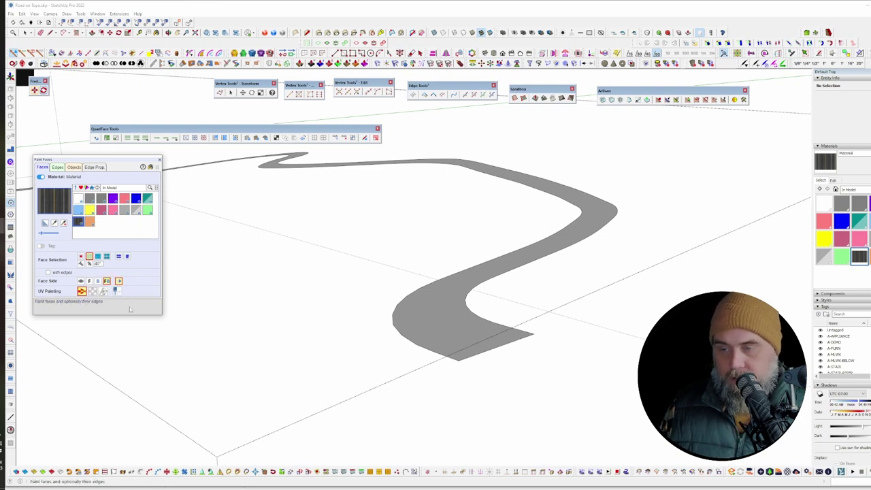
Step: Paint the road surface with the road material, starting from the corner quad at the road's near end, and leave the paint tool
scroll(467, 344, "up", 5)
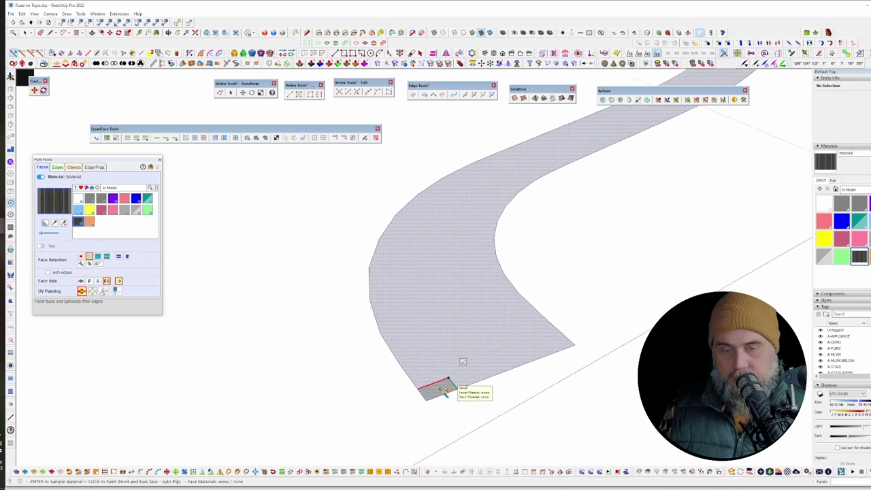
scroll(446, 391, "up", 3)
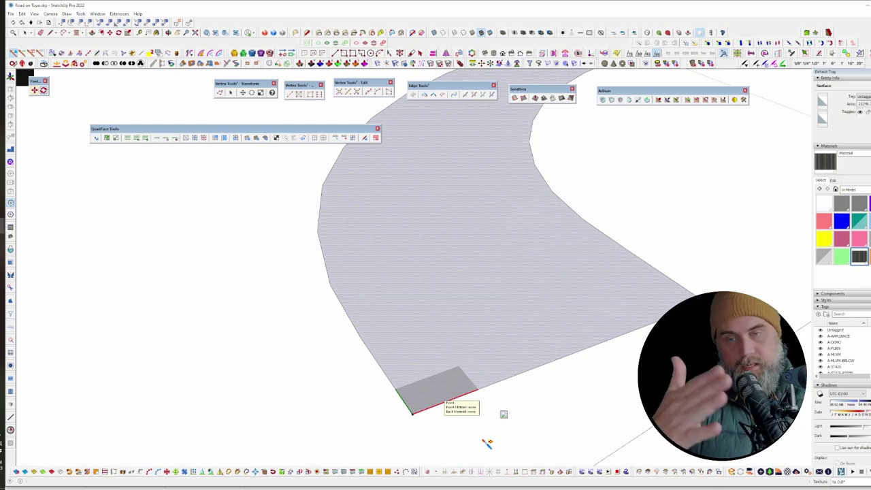
left_click(487, 443)
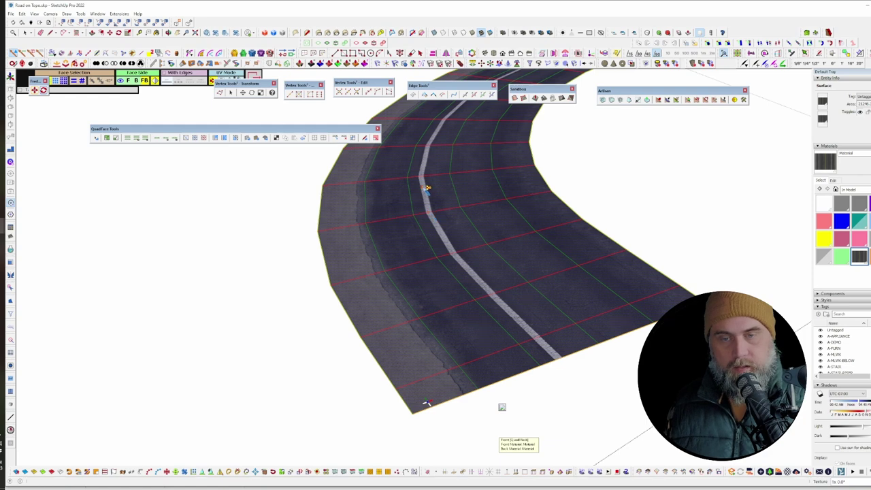
middle_click_drag(425, 174, 433, 165)
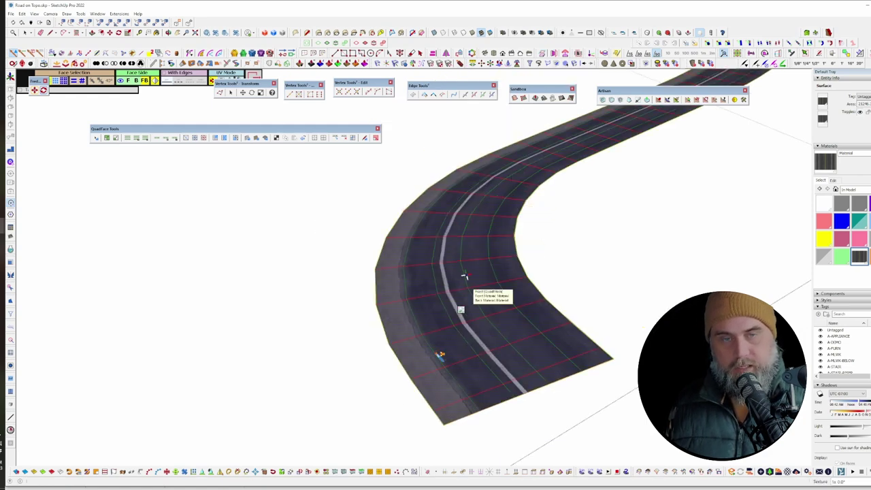
left_click(428, 359)
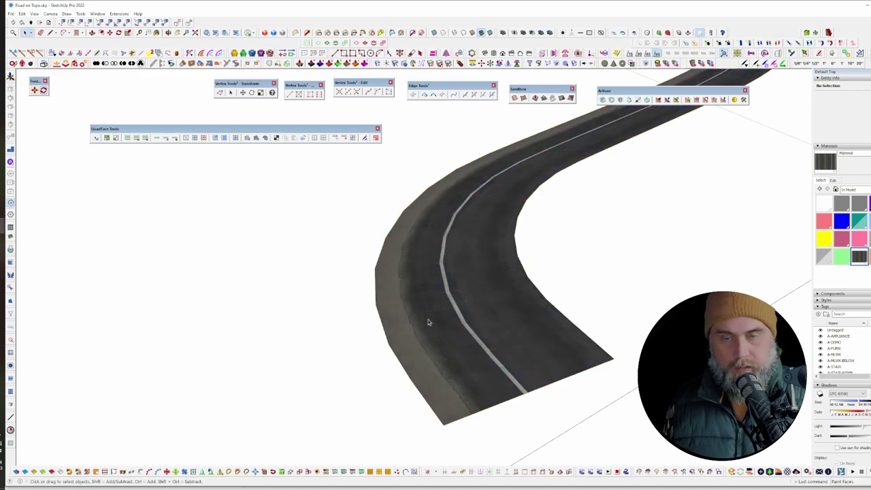
Step: Shift the painted road texture sideways in Thru Paint's visual mode so a white edge line runs along the road's outer border
scroll(505, 382, "up", 3)
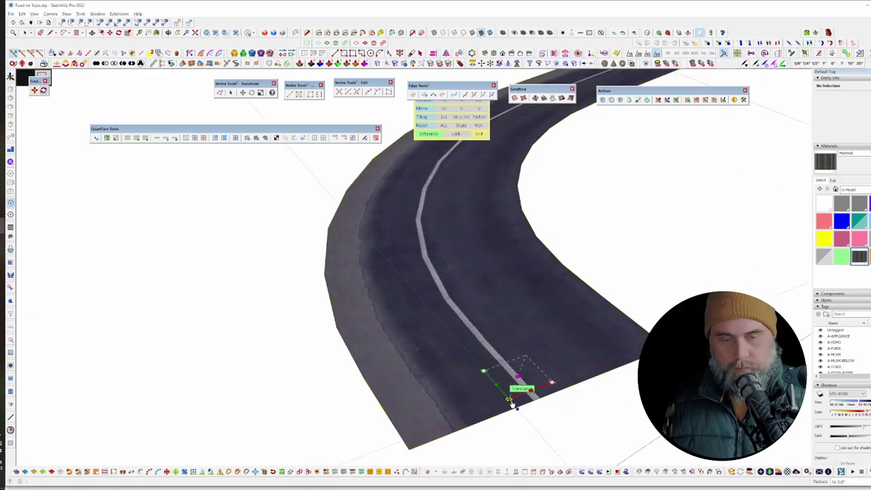
left_click_drag(509, 396, 427, 447)
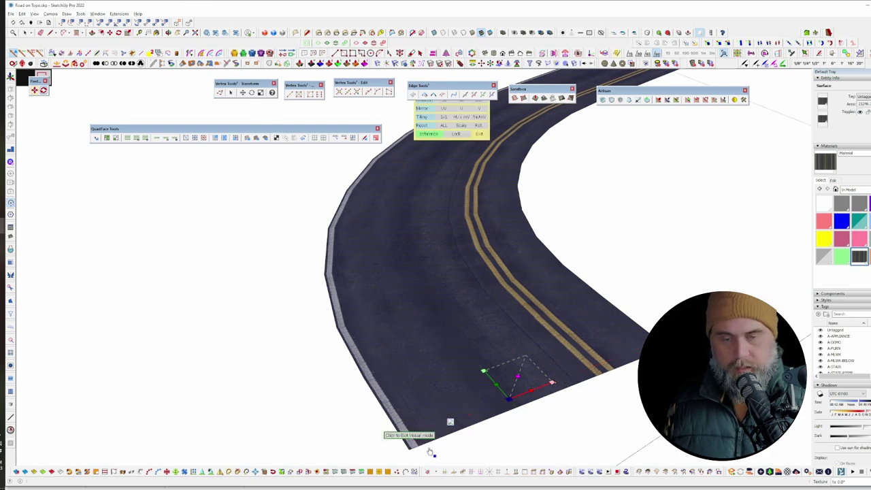
left_click(417, 453)
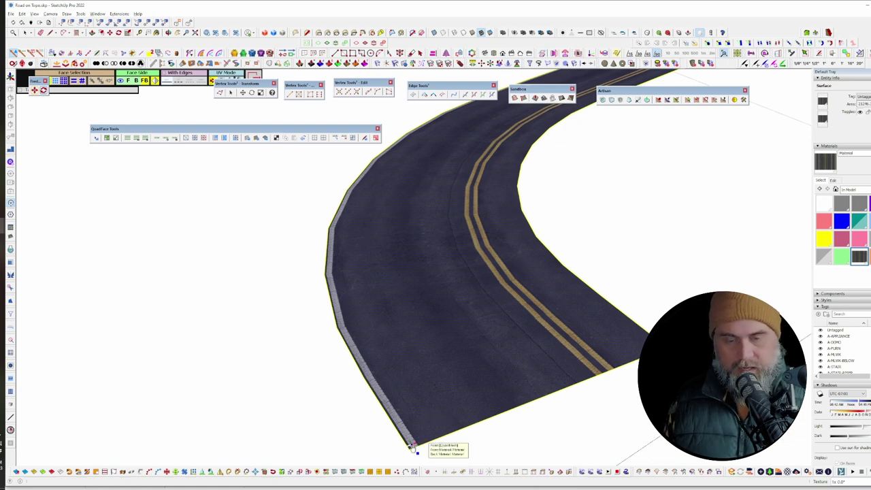
Step: Scale the road texture uniformly to about 0.66x from the near-end corner so both white lines and the yellow centre line fit the width
left_click(411, 447)
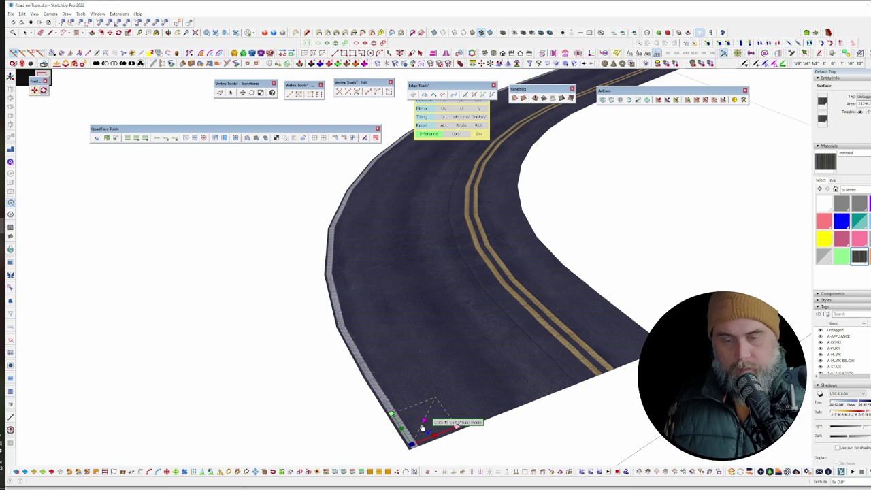
left_click(422, 428)
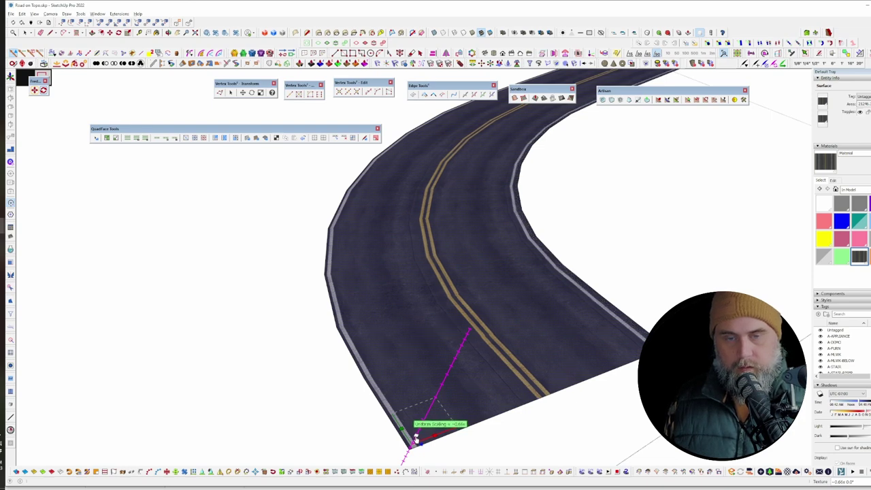
left_click(416, 439)
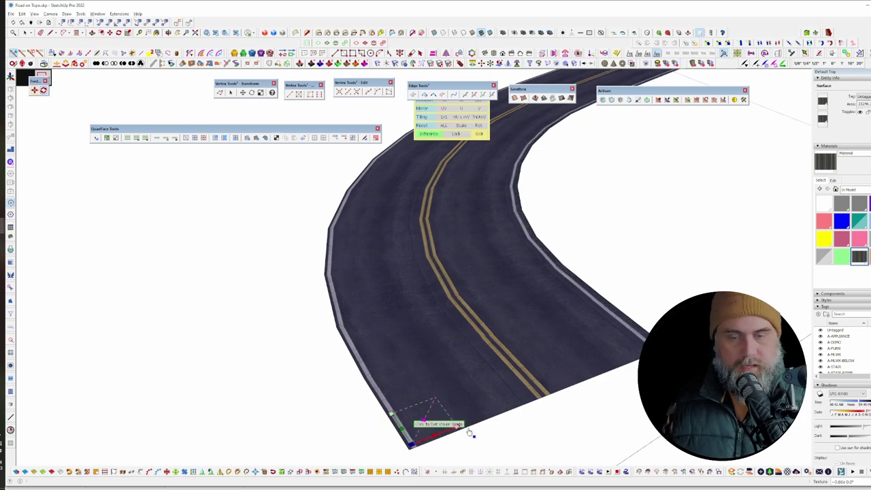
left_click(539, 394)
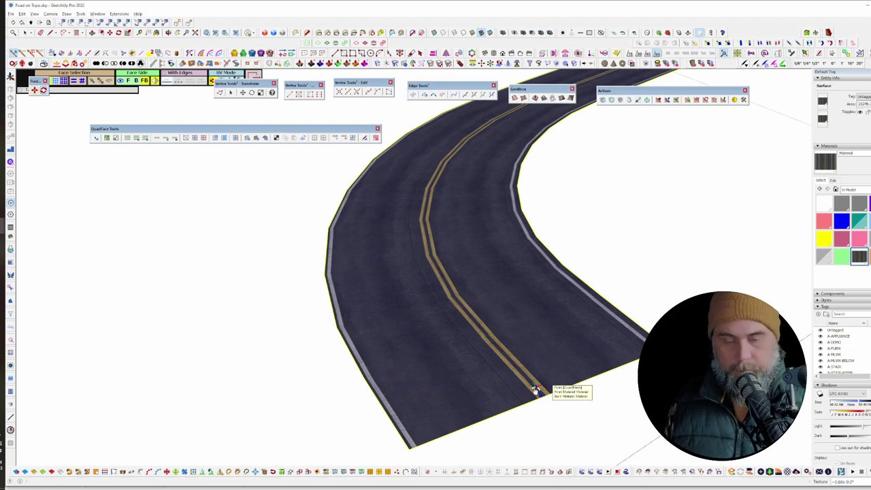
Step: Narrow the texture slightly in the U direction from the yellow centre line so the white lines sit inside the road edges, and leave Thru Paint
left_click(536, 390)
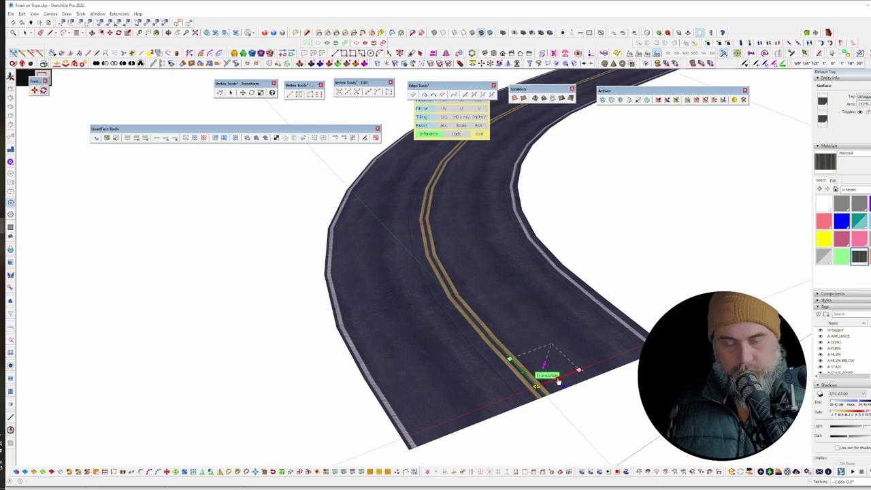
left_click_drag(558, 381, 552, 384)
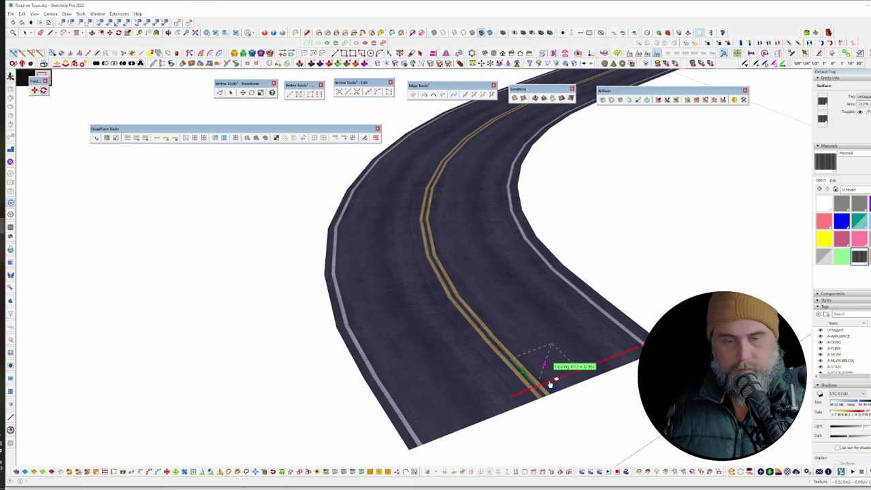
left_click_drag(550, 385, 555, 383)
key("space")
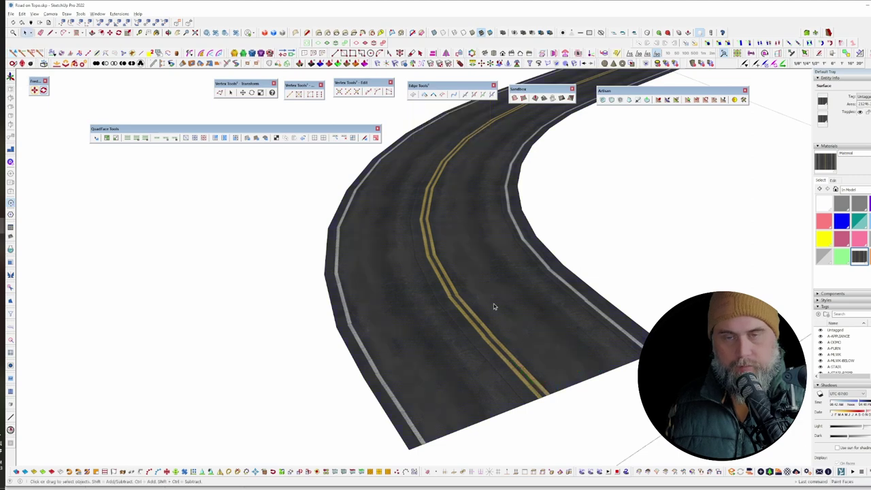
Step: Examine the texture mapping and lane lines along the whole road, close up at the bends and from a distance
scroll(449, 173, "up", 5)
middle_click_drag(449, 138, 420, 324)
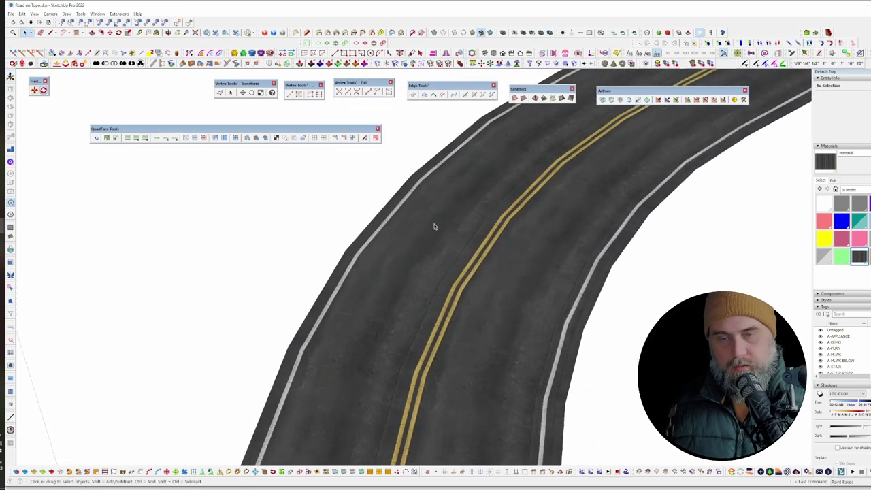
scroll(432, 239, "down", 2)
scroll(431, 360, "up", 3)
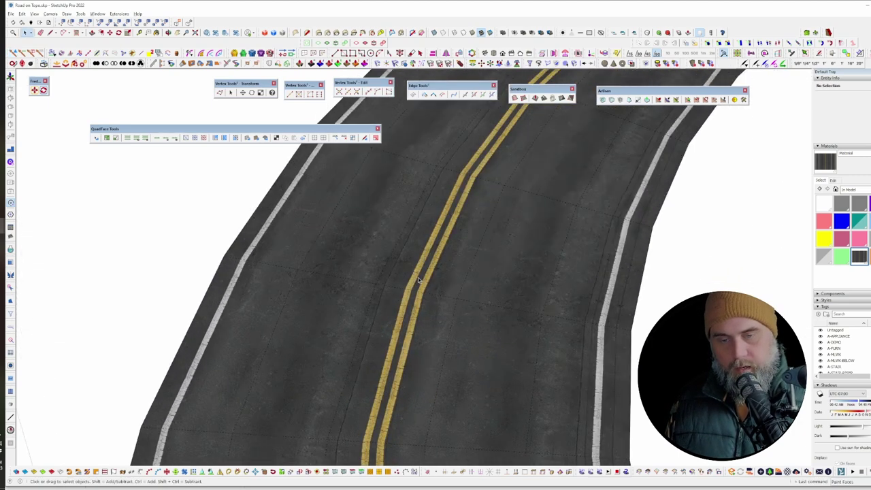
scroll(396, 272, "down", 5)
middle_click_drag(397, 275, 550, 199)
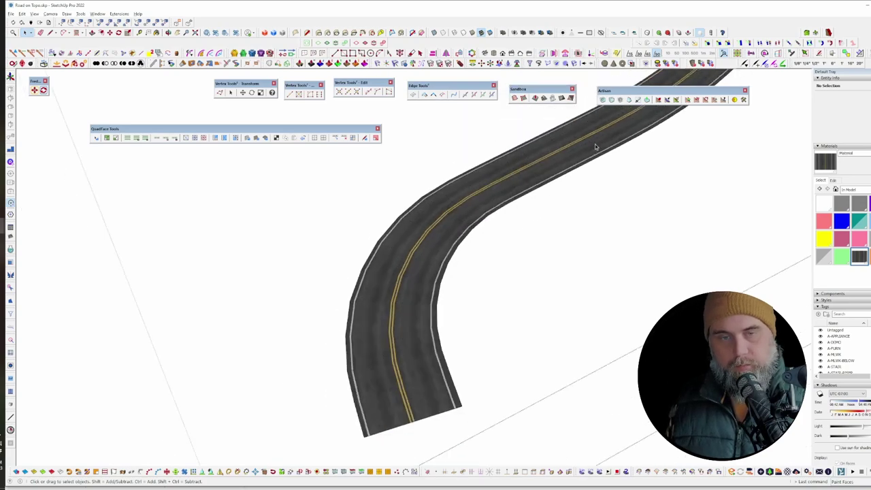
middle_click_drag(595, 146, 350, 165)
scroll(332, 158, "up", 2)
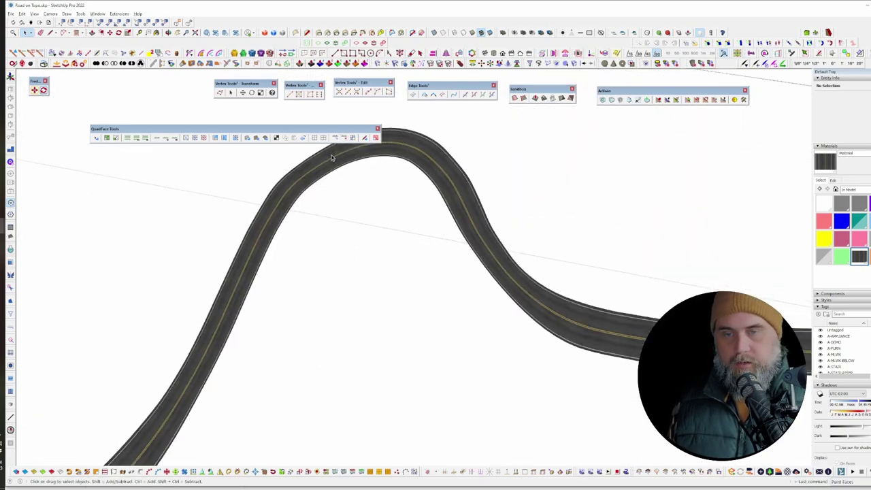
scroll(332, 157, "up", 2)
scroll(520, 136, "up", 7)
middle_click_drag(516, 137, 527, 184)
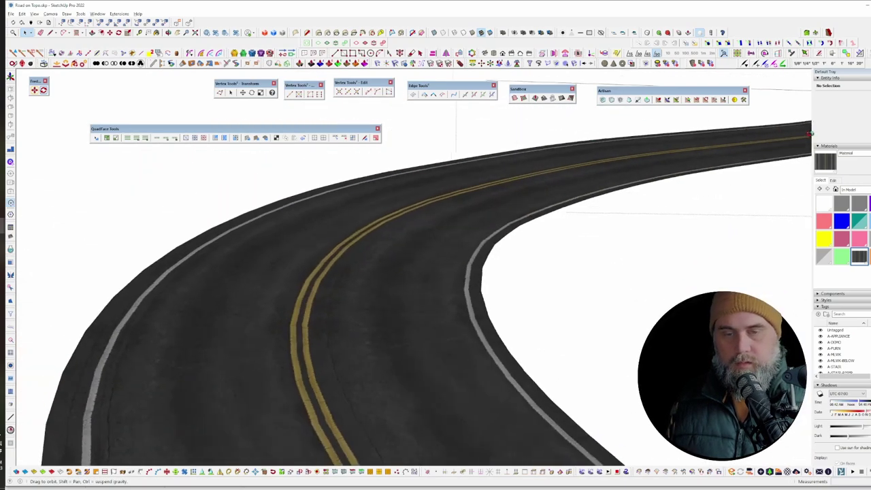
scroll(377, 217, "down", 3)
scroll(376, 217, "down", 5)
middle_click_drag(552, 360, 156, 386)
scroll(545, 162, "up", 3)
scroll(545, 160, "up", 3)
middle_click_drag(539, 175, 597, 238)
scroll(577, 143, "down", 3)
scroll(511, 151, "down", 4)
scroll(511, 151, "up", 2)
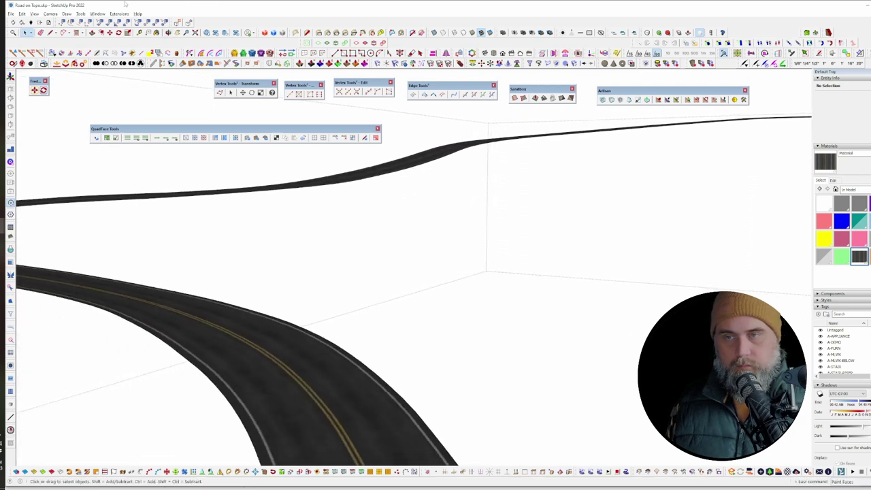
Step: Check the OpenGL preferences for the anti-aliasing and maximum texture size settings, and accept the dialog
left_click(81, 13)
mouse_move(98, 13)
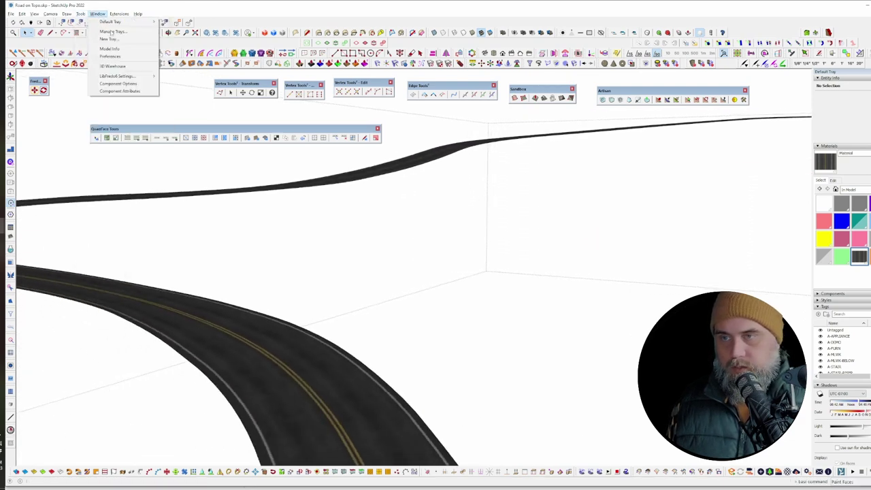
left_click(110, 56)
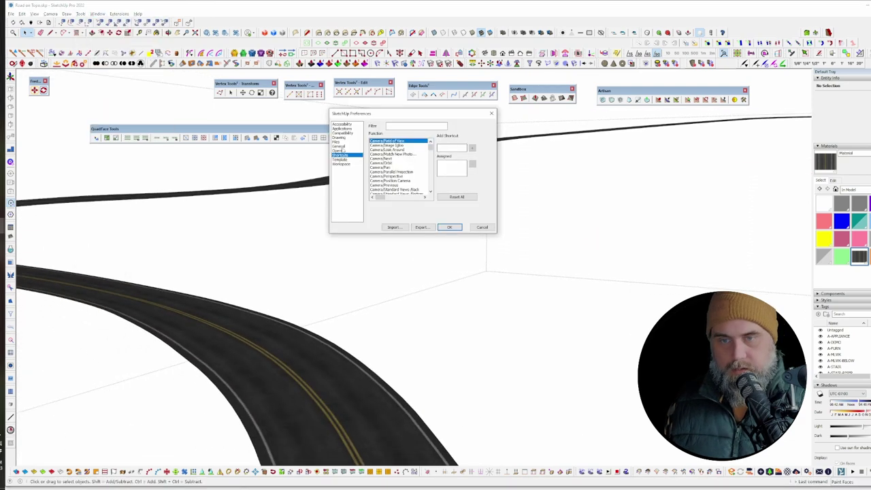
left_click(343, 150)
left_click(450, 228)
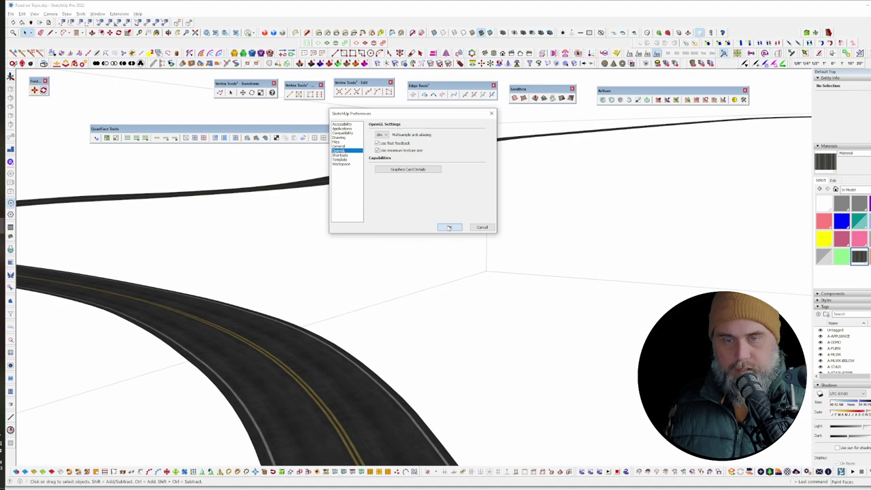
Step: Select the whole road mesh, remove its surface so only the border edges remain selected, and clear the selection
scroll(388, 175, "down", 4)
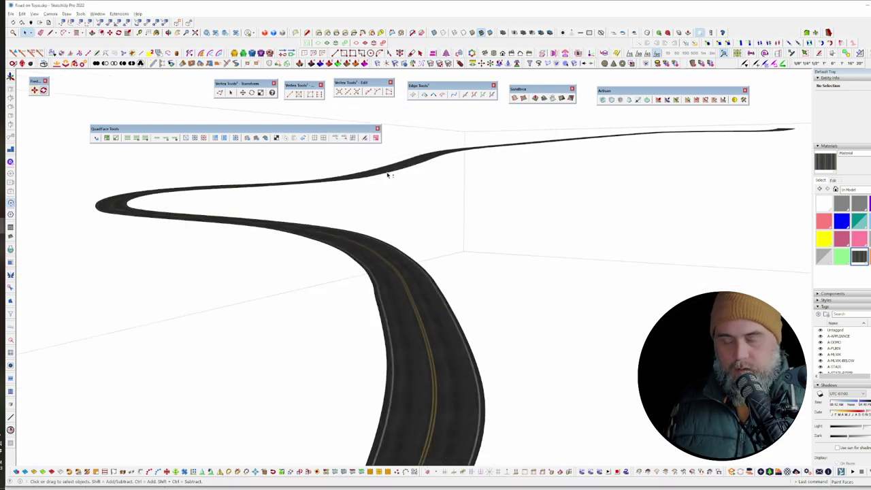
scroll(405, 375, "up", 5)
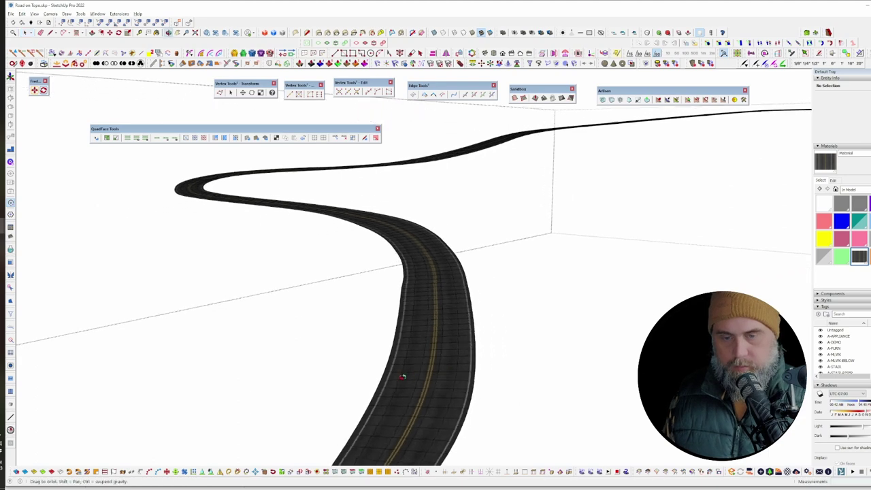
triple_click(438, 327)
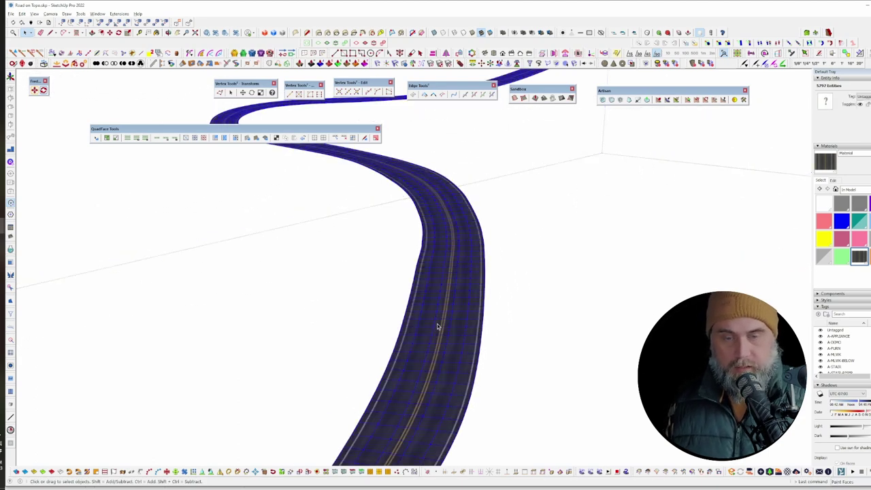
left_click(452, 229, "shift")
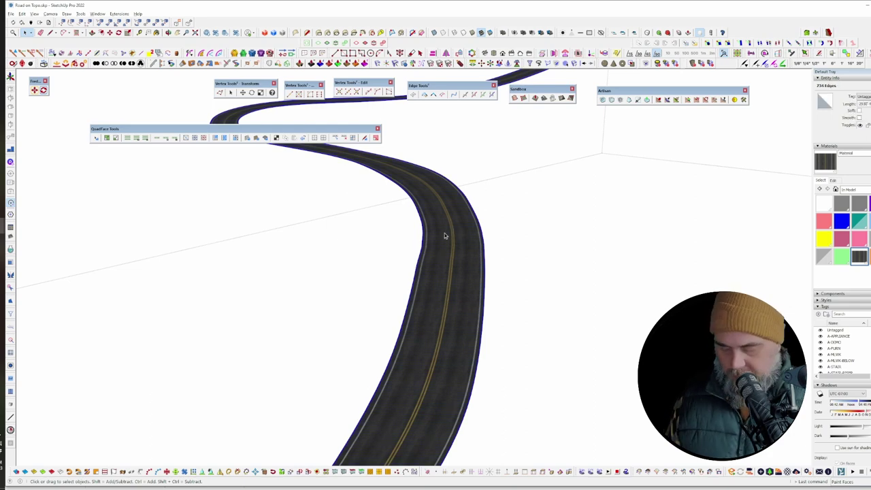
left_click(495, 268)
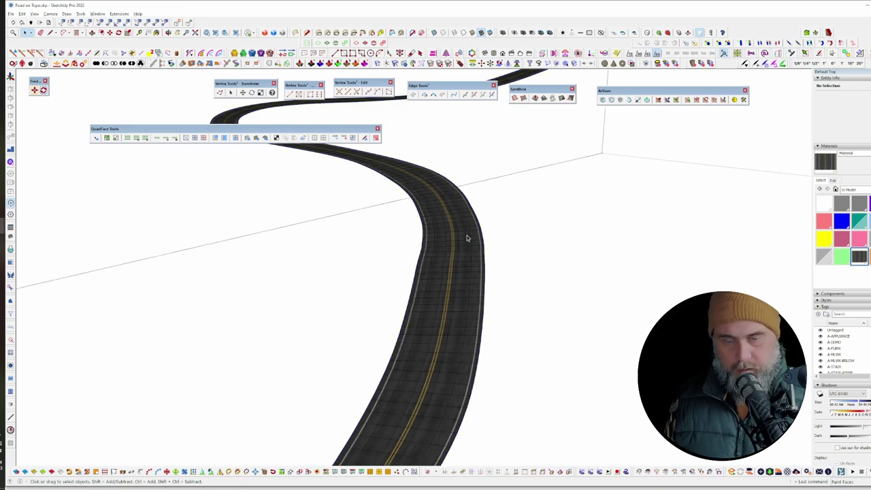
Step: Leave the road group, open the green road strip group and delete its middle surface beneath the asphalt, keeping the side strips
key("o")
left_click(509, 271)
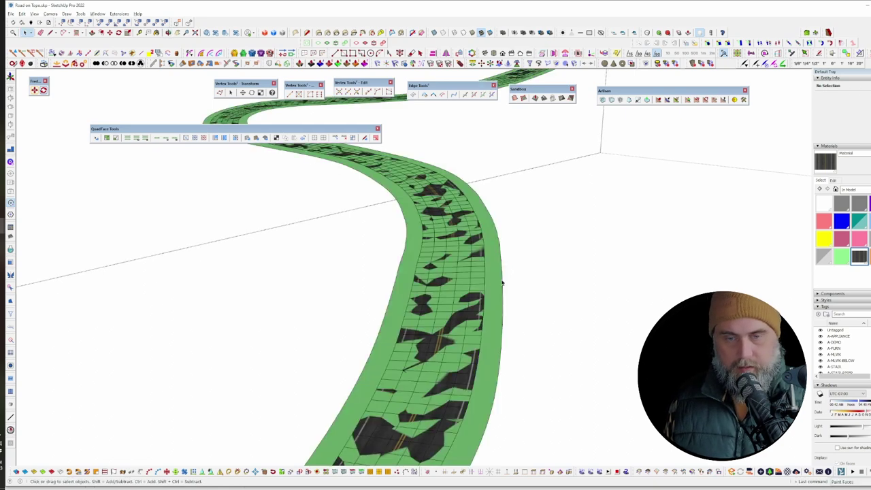
double_click(501, 283)
left_click(466, 268)
scroll(466, 267, "down", 3)
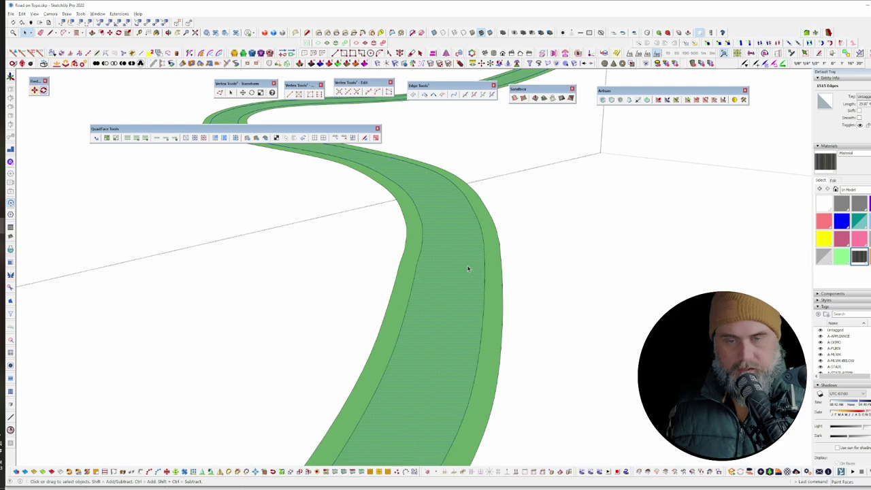
scroll(466, 274, "down", 6)
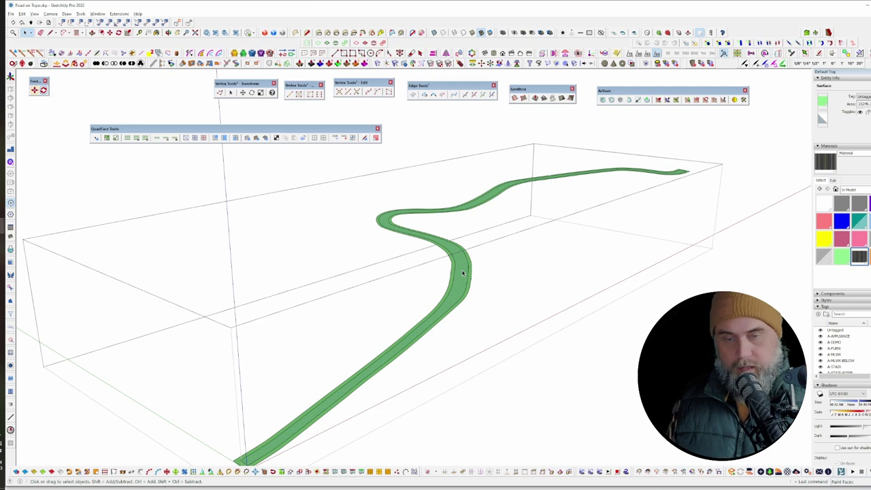
key("Delete")
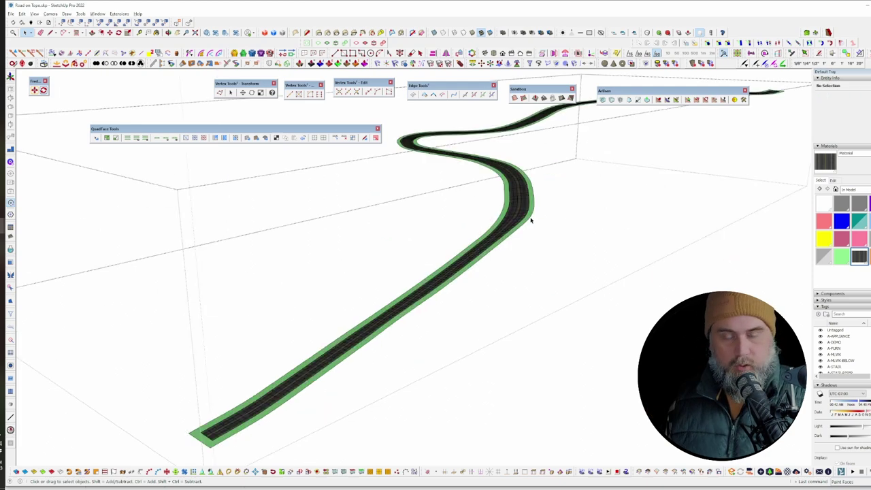
Step: Examine the textured road on the full terrain, checking its bends, slopes and green shoulders from near and far
scroll(527, 206, "up", 8)
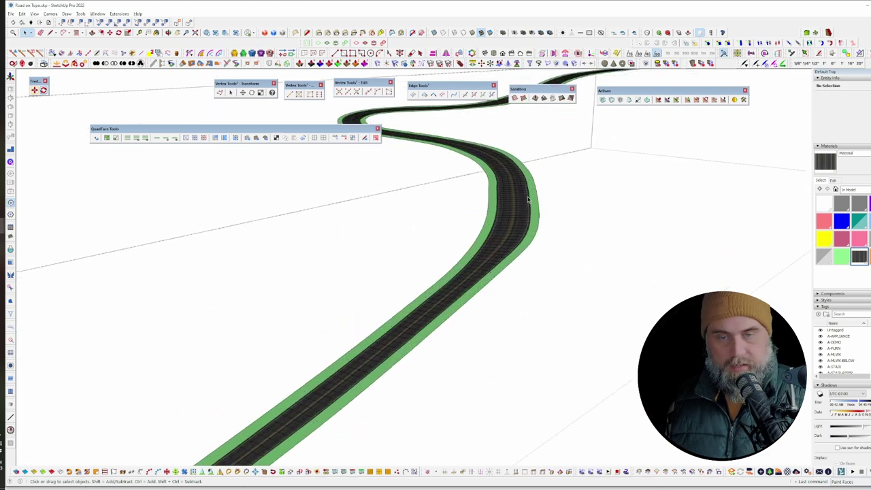
scroll(488, 239, "down", 4)
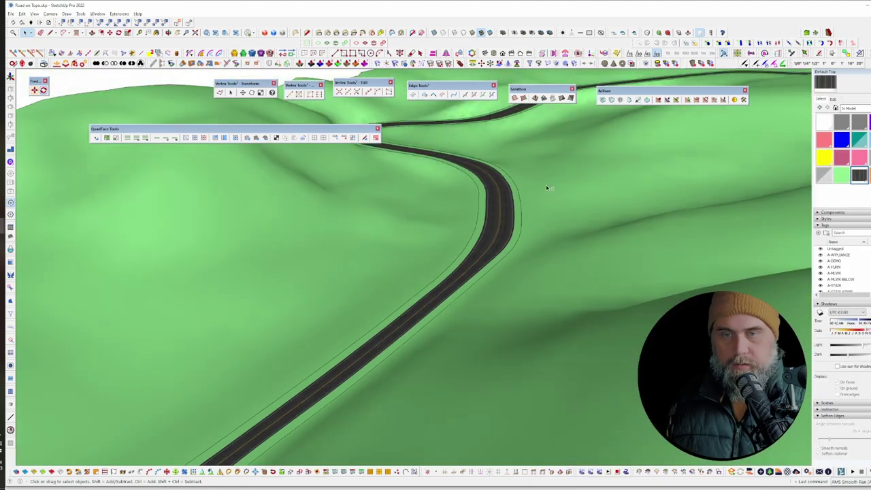
scroll(474, 370, "down", 6)
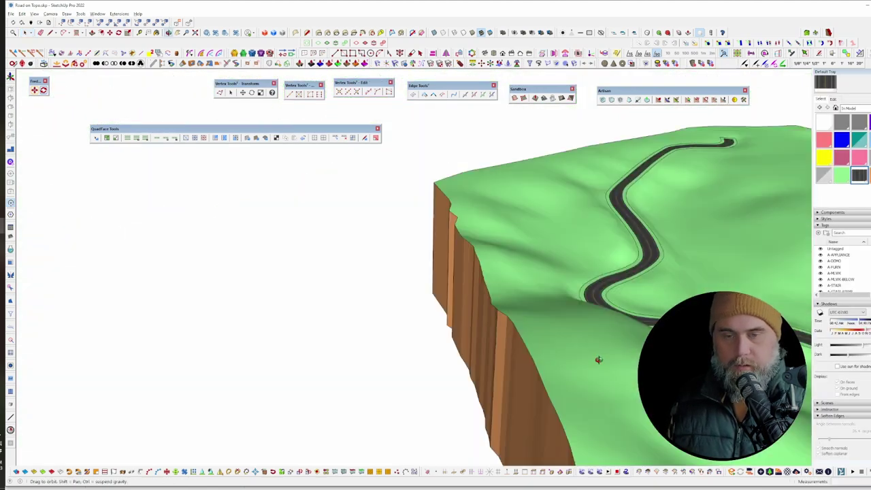
scroll(643, 217, "up", 3)
scroll(616, 180, "up", 3)
middle_click_drag(607, 178, 526, 237)
scroll(456, 191, "down", 4)
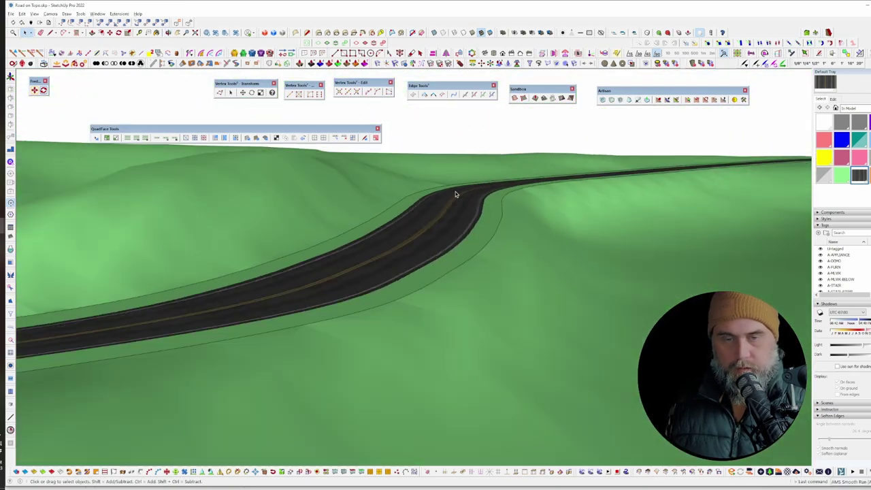
scroll(454, 215, "up", 5)
scroll(455, 218, "up", 2)
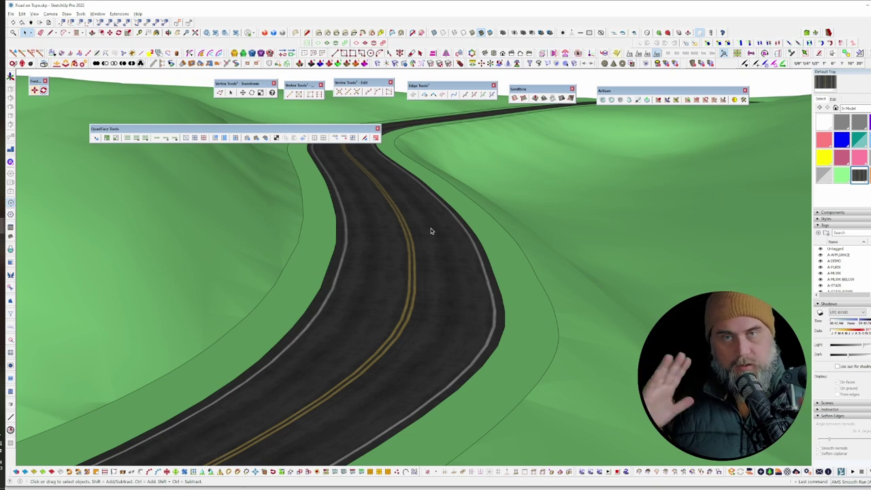
scroll(430, 231, "down", 3)
scroll(361, 171, "down", 5)
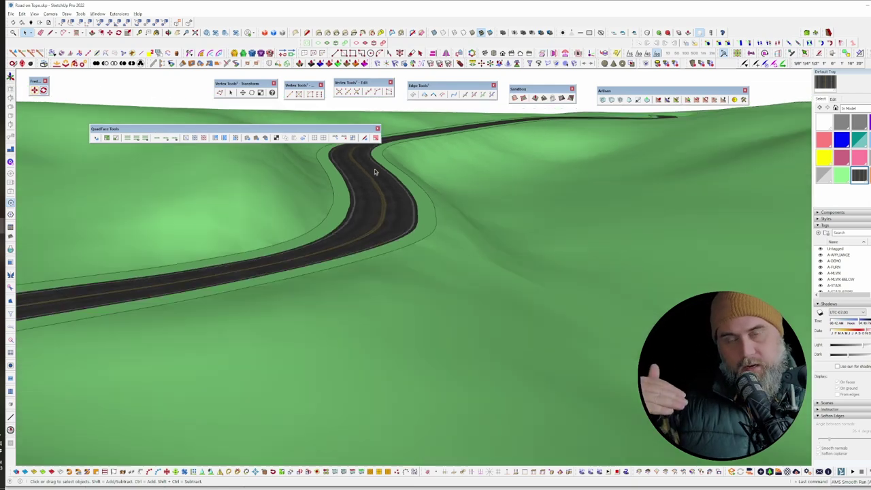
scroll(378, 177, "down", 5)
middle_click_drag(507, 255, 431, 287)
left_click_drag(431, 288, 468, 340)
middle_click_drag(467, 340, 474, 299)
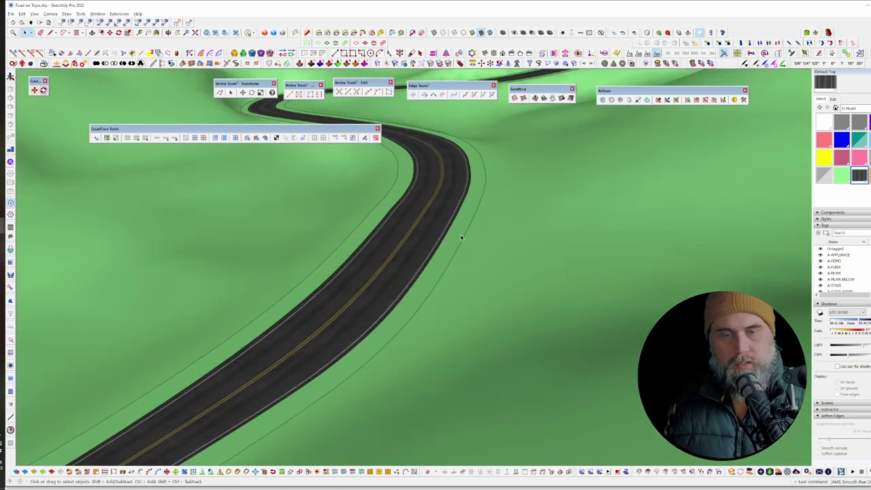
Step: Open the green shoulder strip group, select all of its geometry and cut it out, leaving the asphalt road in place
double_click(483, 180)
double_click(476, 200)
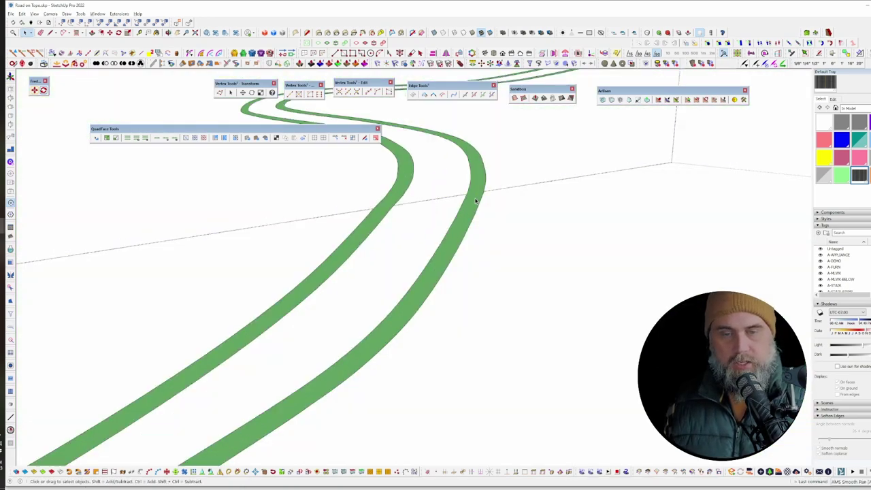
key("ctrl+a")
key("h")
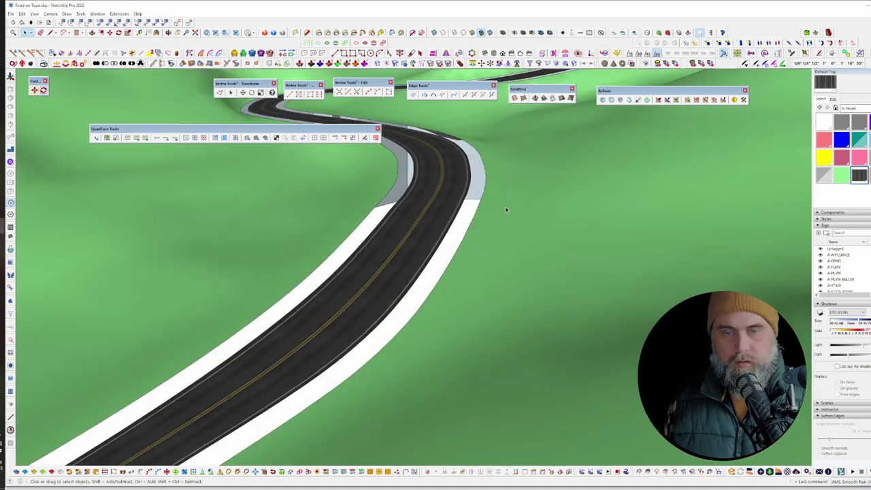
Step: Open the terrain group for editing and paste the shoulder strips in place along both sides of the road cutout
key("ctrl+z")
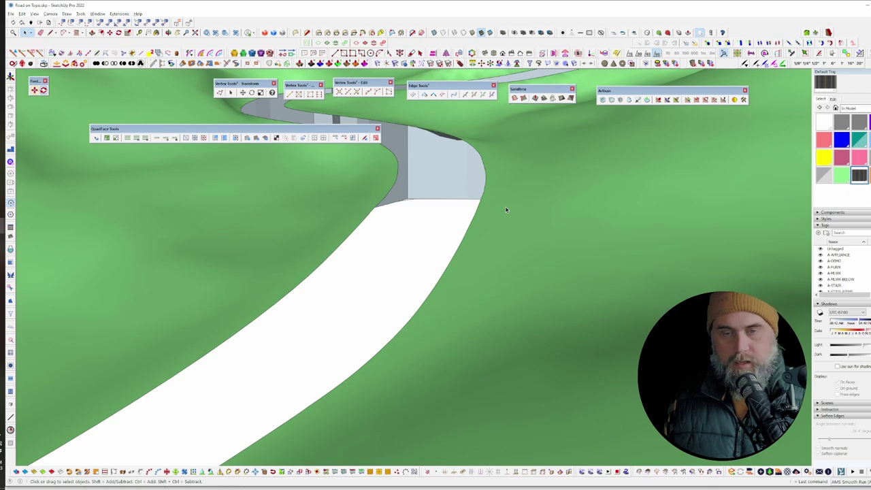
key("ctrl+a")
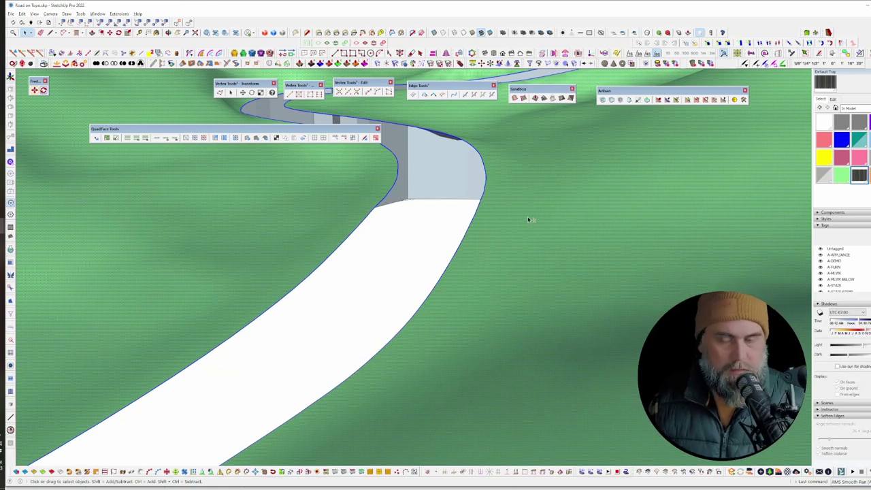
key("ctrl+shift+v")
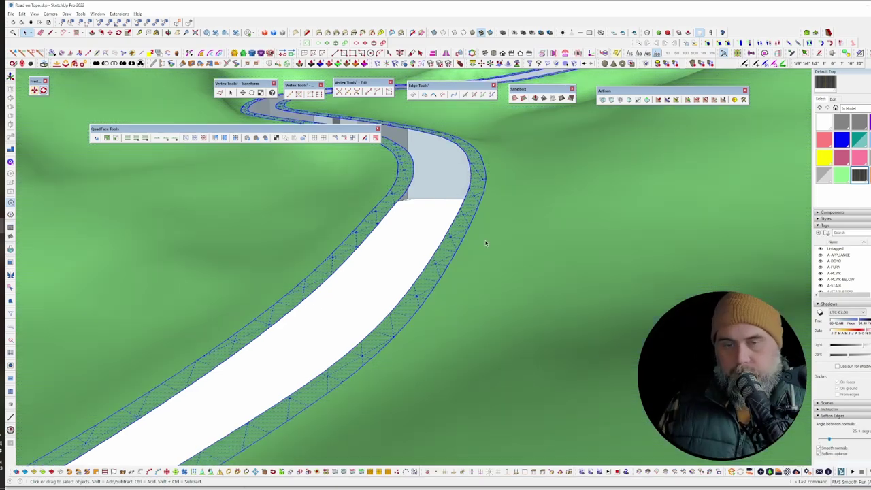
Step: Soften the seam edges where the shoulder strips meet the terrain, and leave the terrain group
key("ctrl+t")
left_click(516, 313)
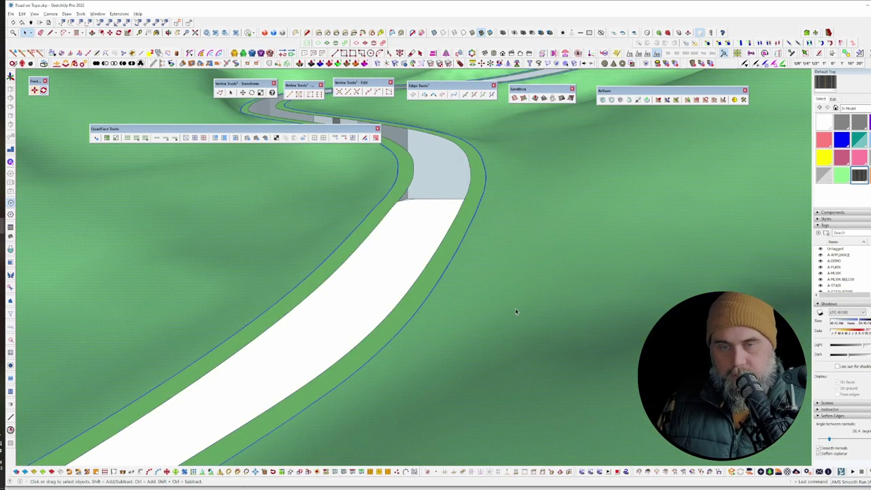
left_click(438, 300)
scroll(437, 275, "down", 3)
left_click(425, 266)
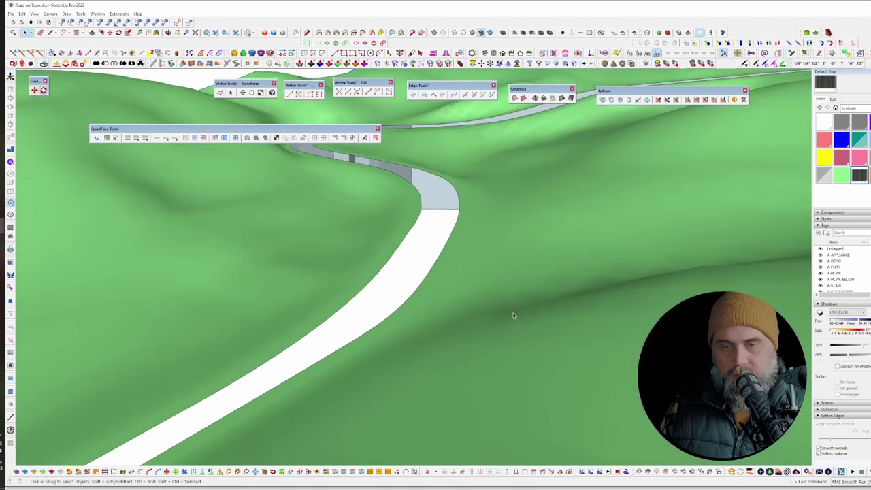
key("Escape")
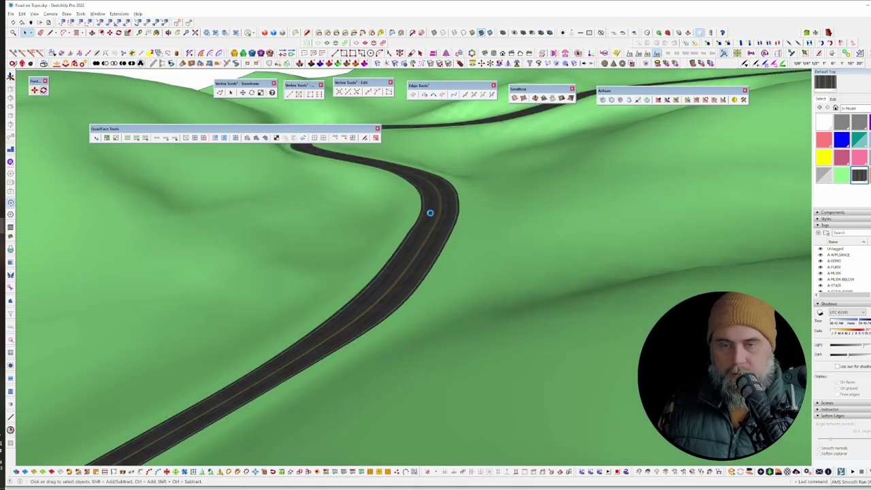
scroll(426, 195, "up", 2)
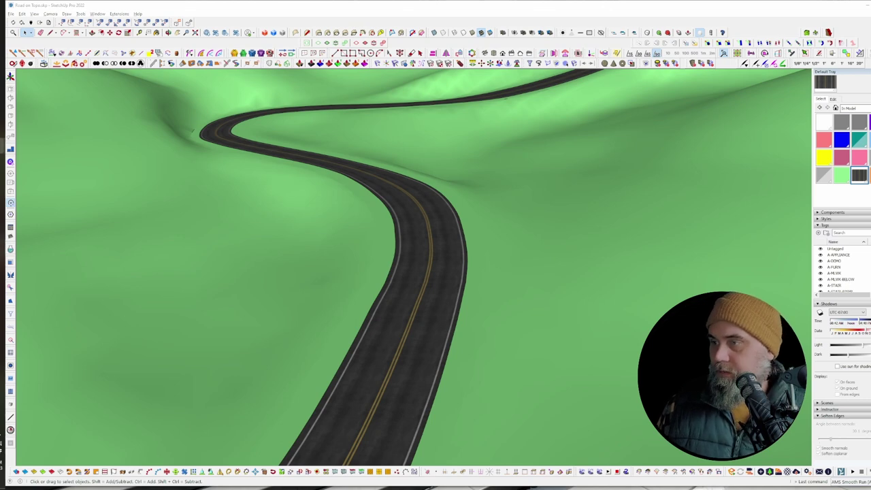
Step: Switch to the browser, look over the YouTube video "Sketchup Tips - How to Conform a Road to a Terrain and Texture it", and return to SketchUp
mouse_move(0, 163)
left_mouse_down()
mouse_move(624, 64)
mouse_move(591, 47)
left_mouse_up()
scroll(300, 260, "down", 3)
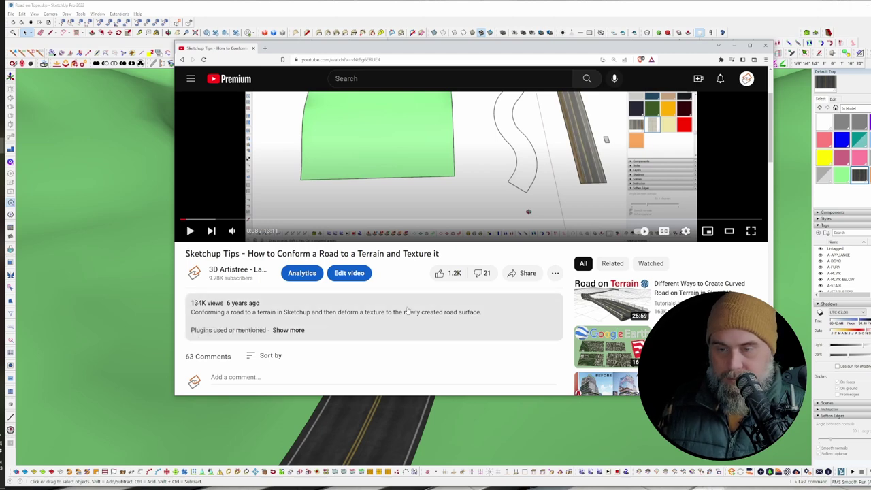
scroll(456, 308, "up", 1)
scroll(466, 306, "up", 2)
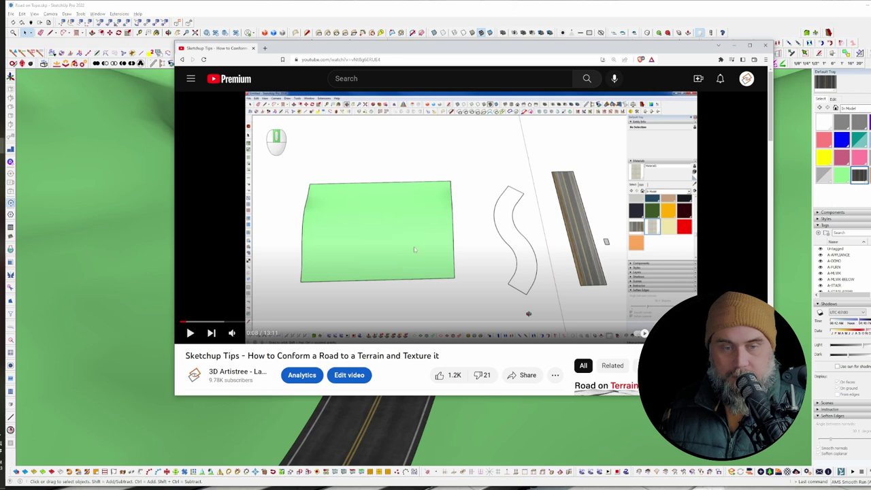
left_click(730, 46)
scroll(476, 280, "down", 4)
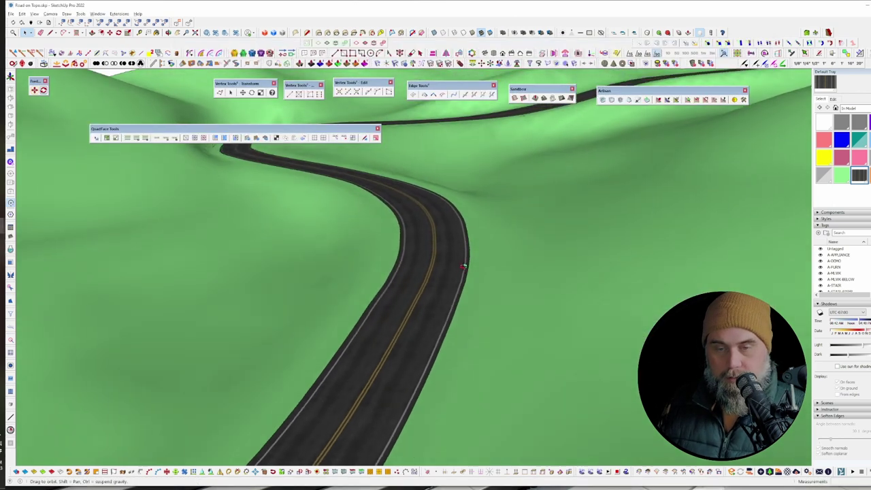